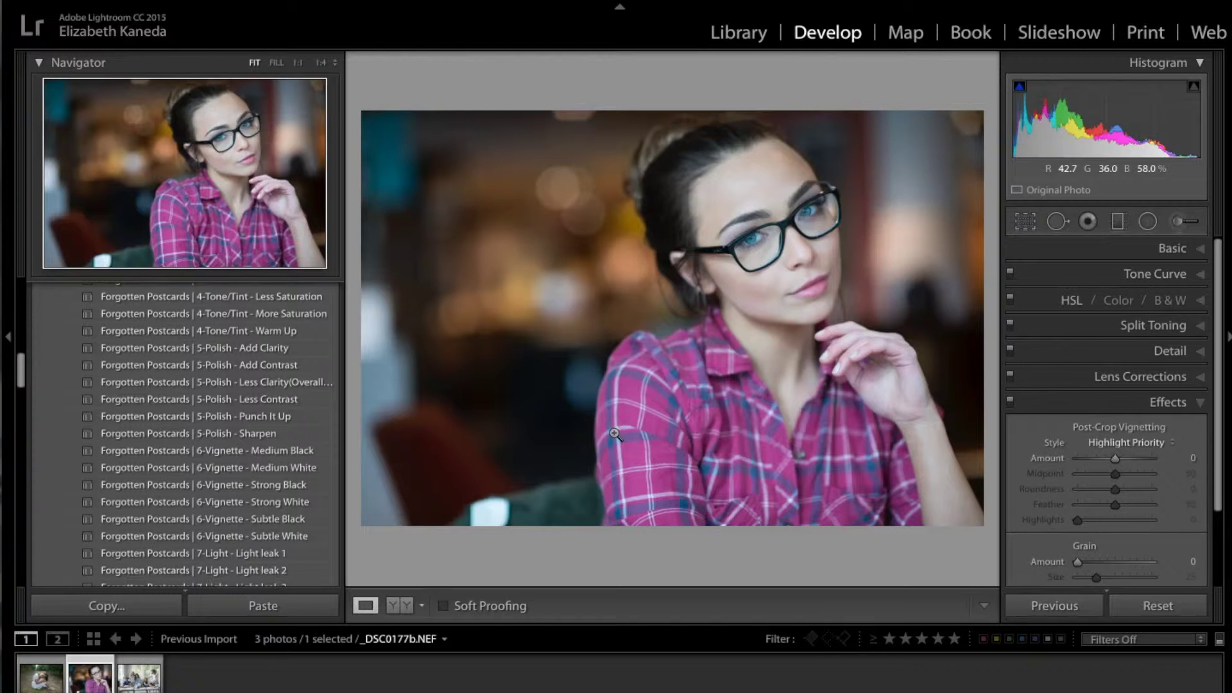
Step: Apply the 8-Vintage - Matte Autumn preset to the portrait and compare it with the original
scroll(260, 443, "down", 1)
scroll(260, 449, "down", 2)
scroll(173, 421, "down", 13)
scroll(174, 421, "down", 11)
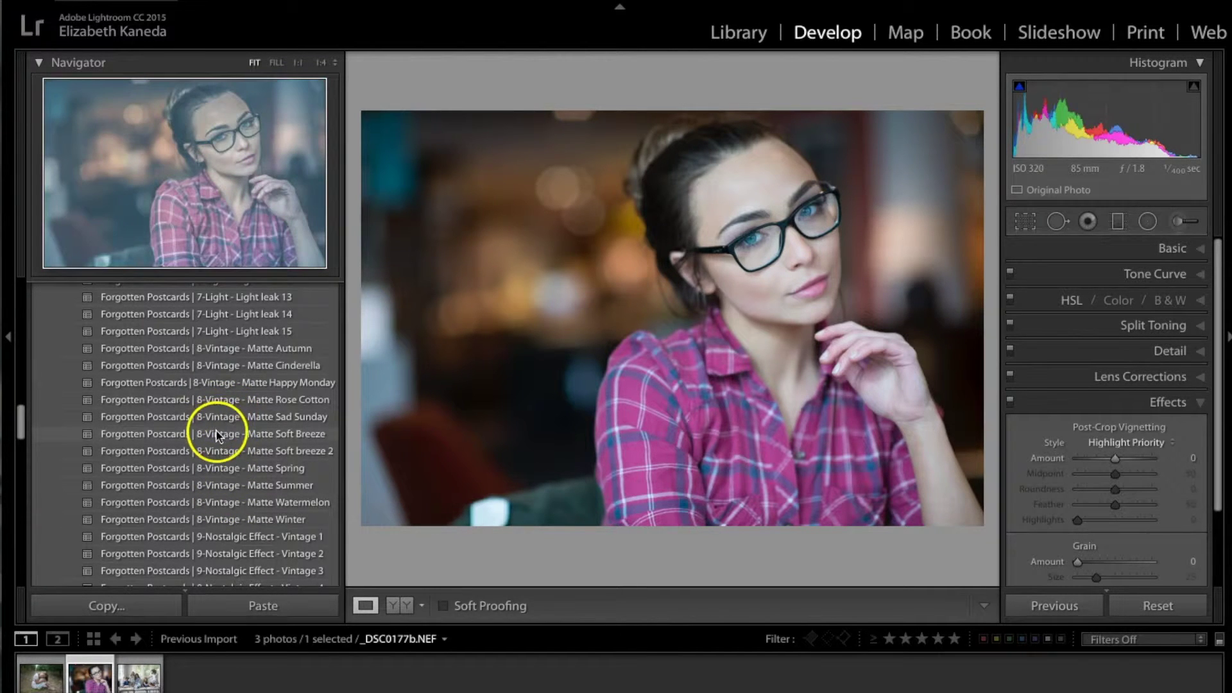
left_click(268, 352)
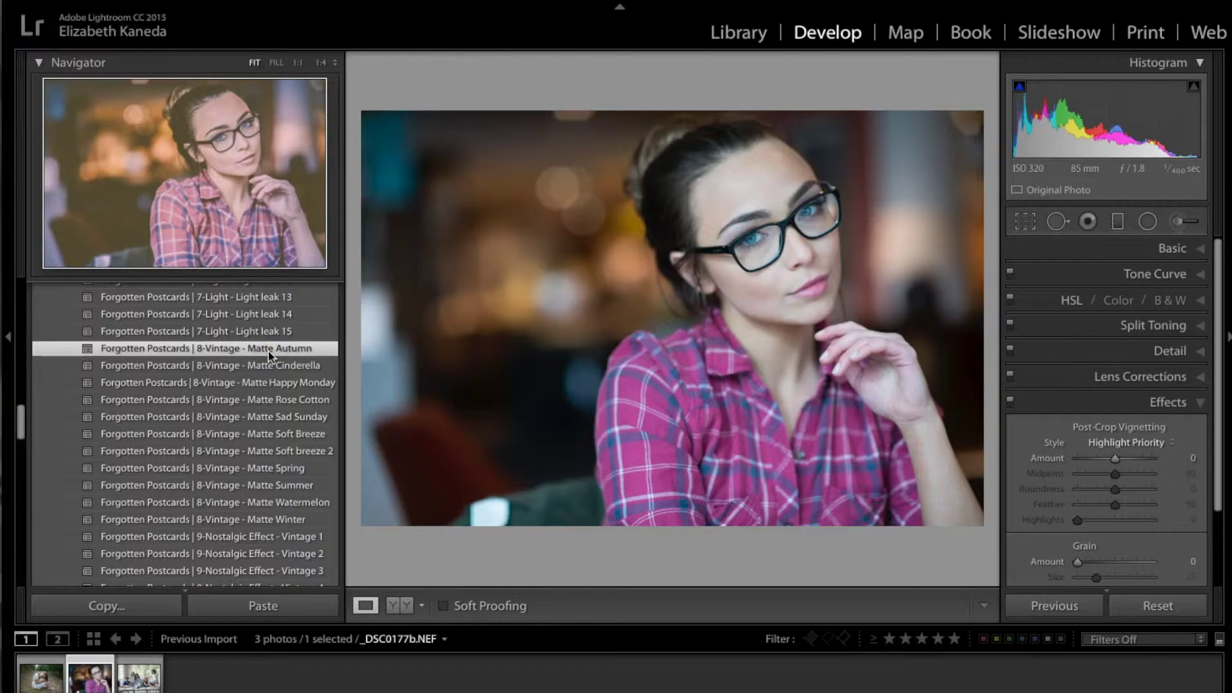
left_click(268, 352)
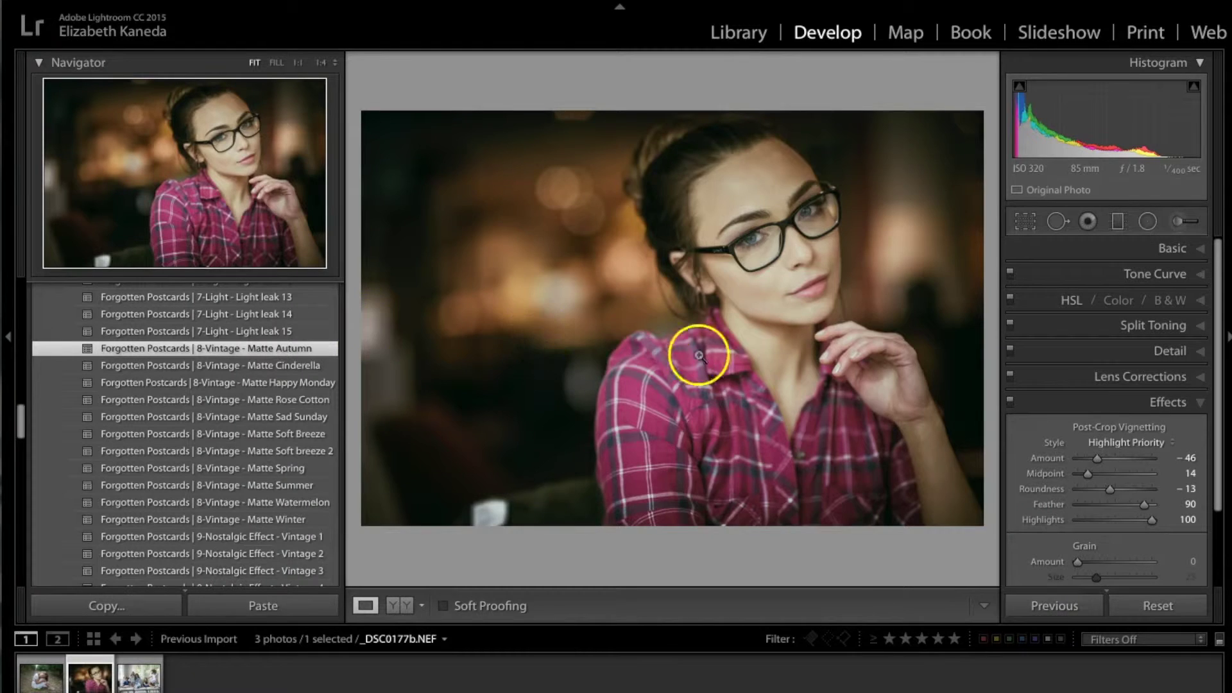
key("backslash")
key("backslash")
key("backslash")
key("backslash")
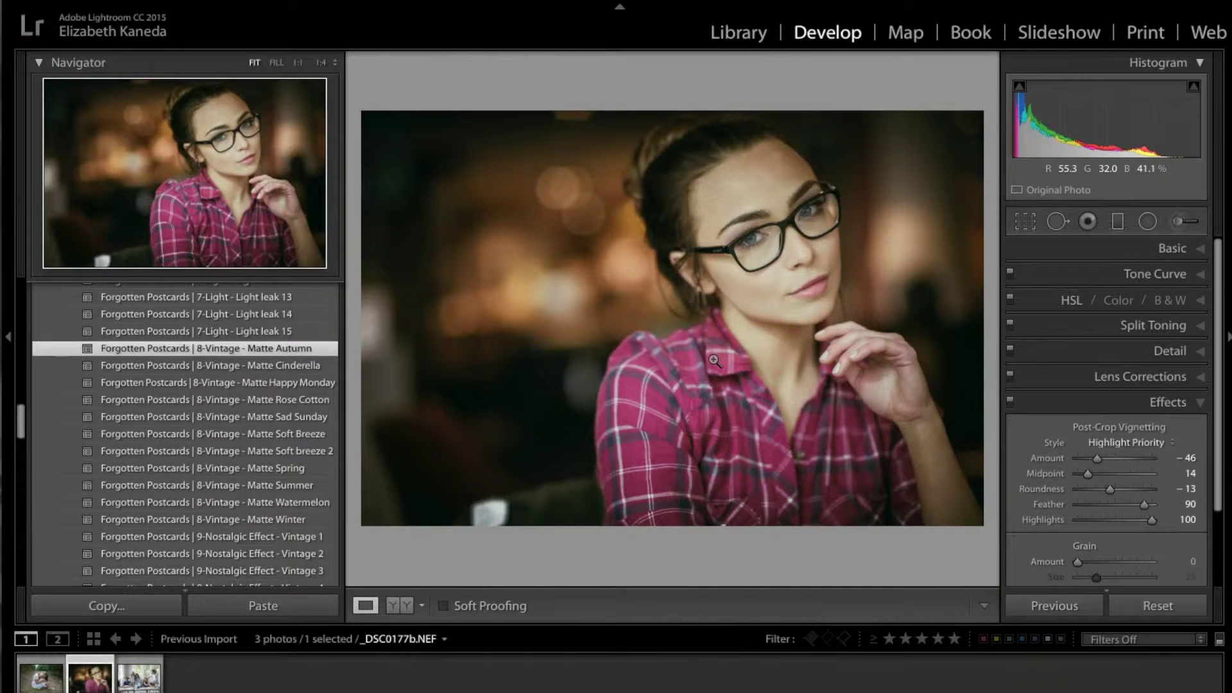
Step: Layer the 5-Polish - Sharpen and 1-Base - What Dreams May Come presets, then compare before/after
scroll(237, 444, "up", 5)
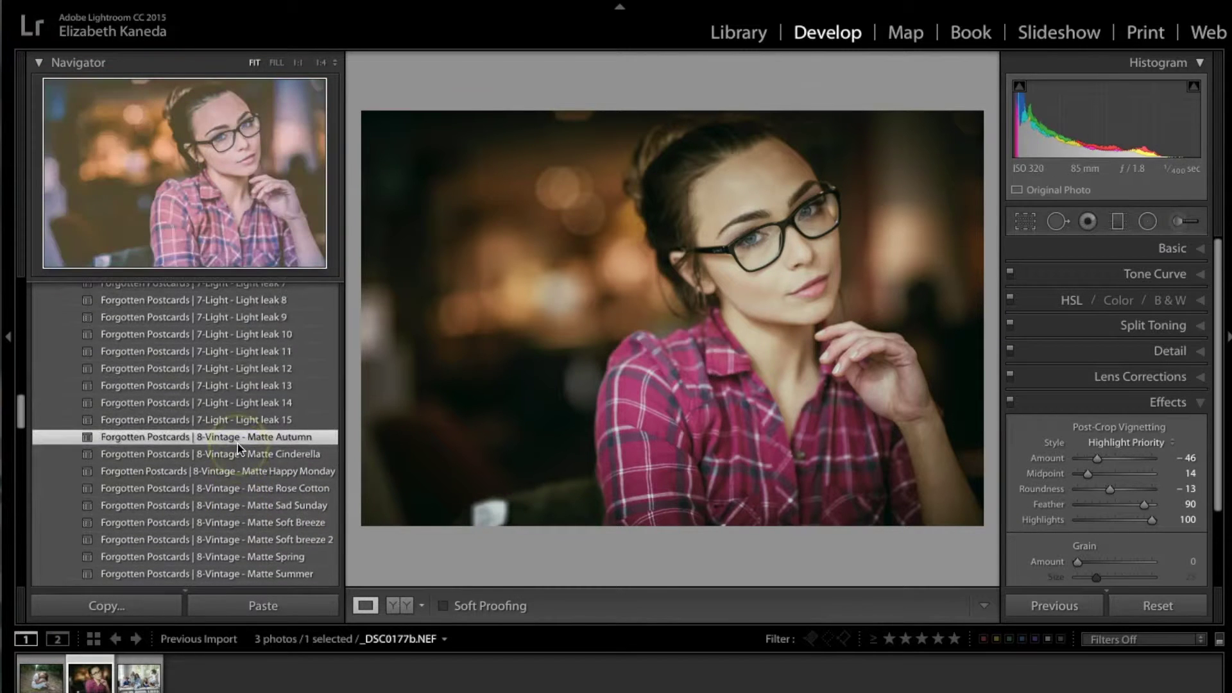
scroll(238, 445, "up", 8)
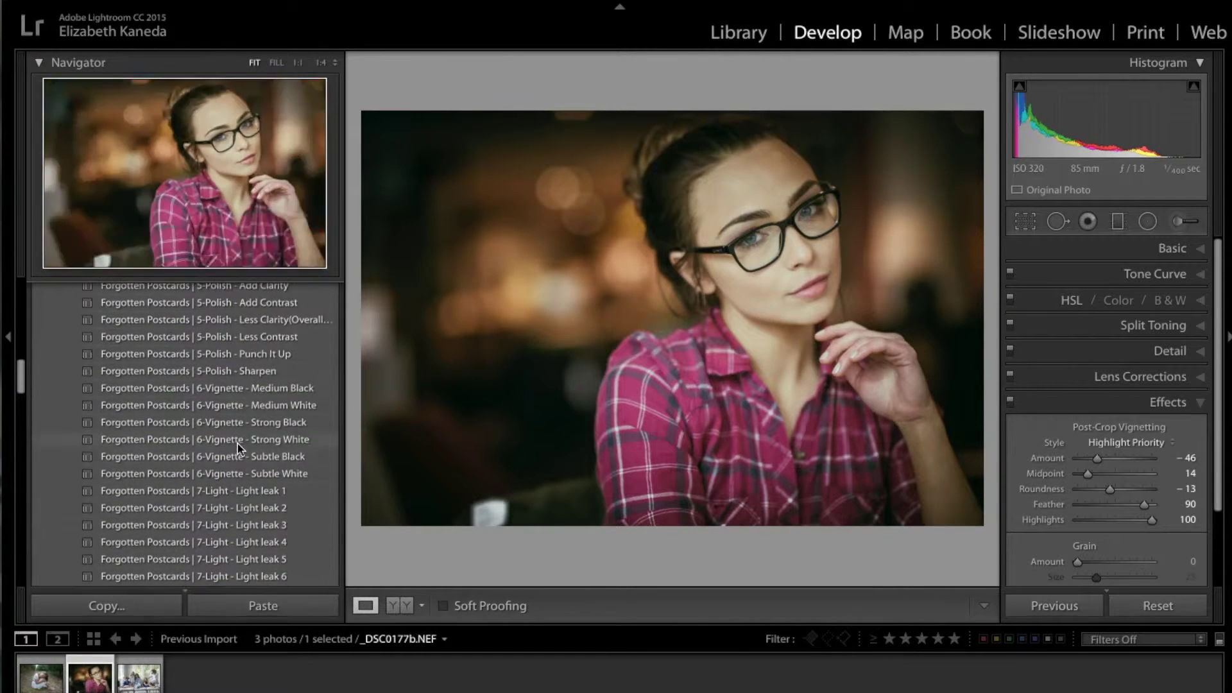
scroll(237, 444, "up", 1)
left_click(239, 425)
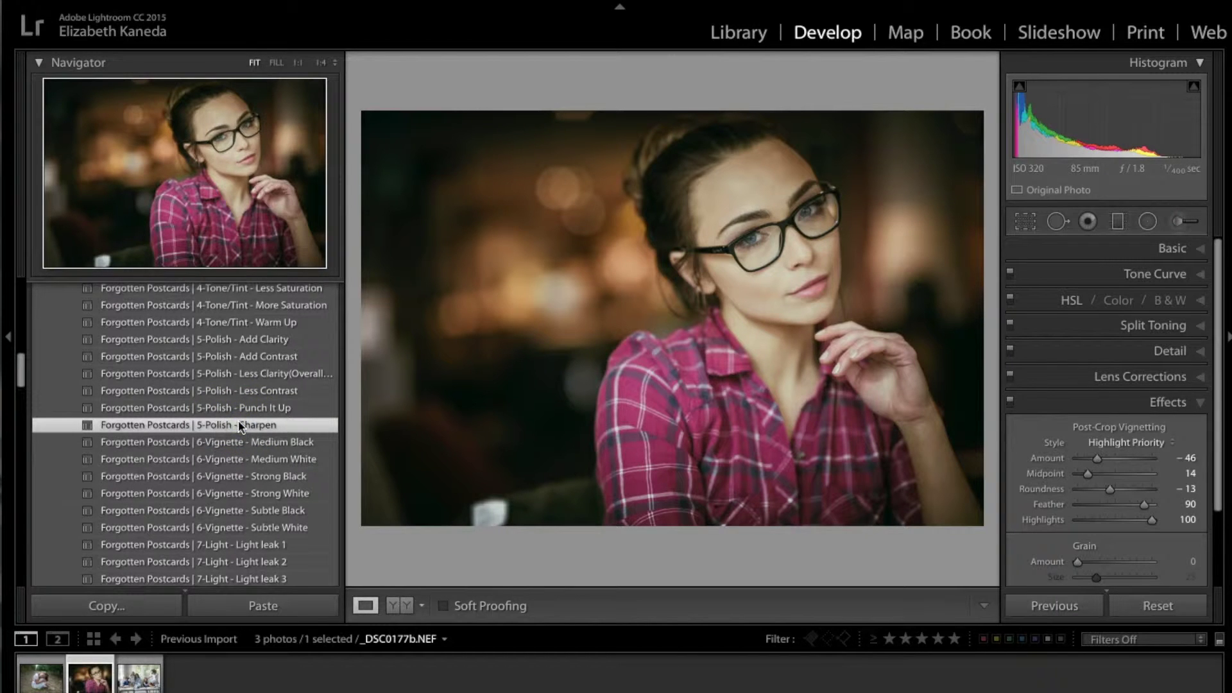
scroll(240, 425, "up", 6)
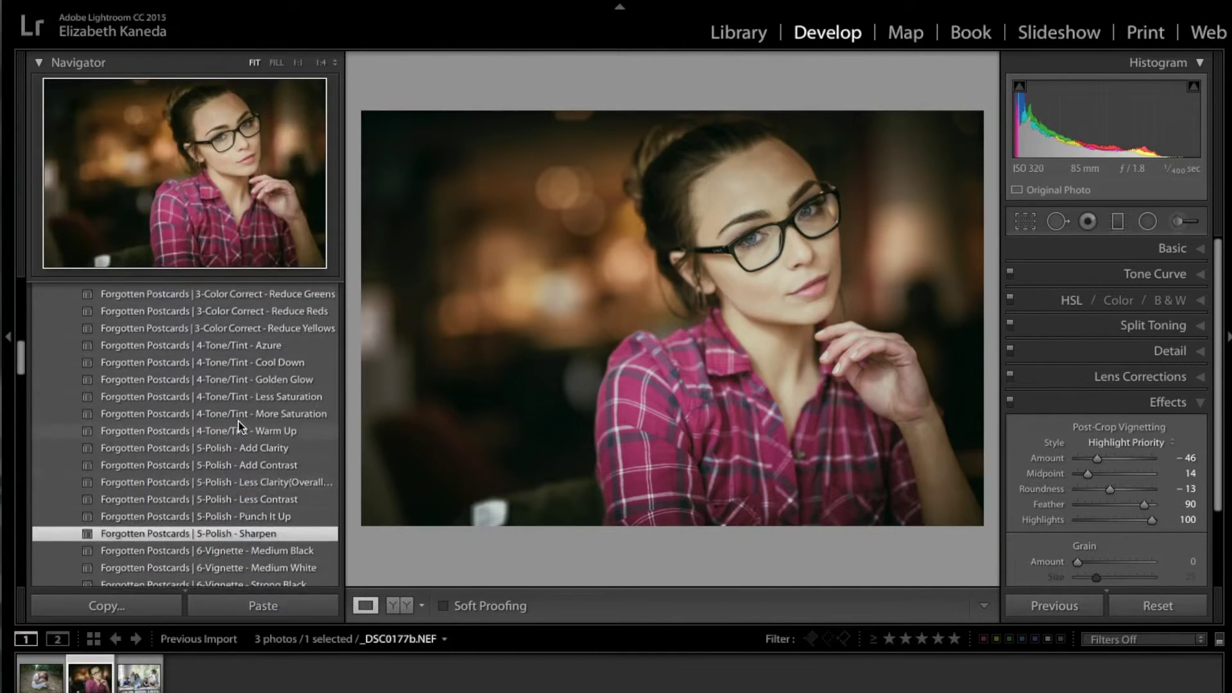
scroll(239, 425, "up", 5)
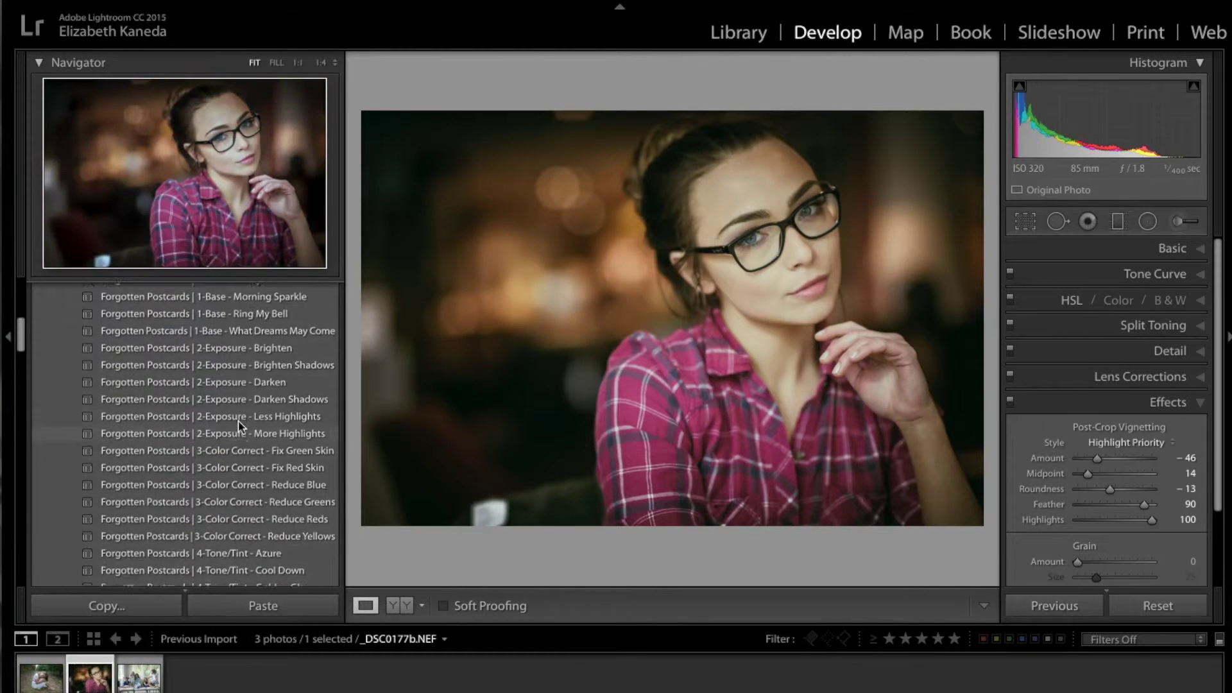
scroll(239, 424, "up", 2)
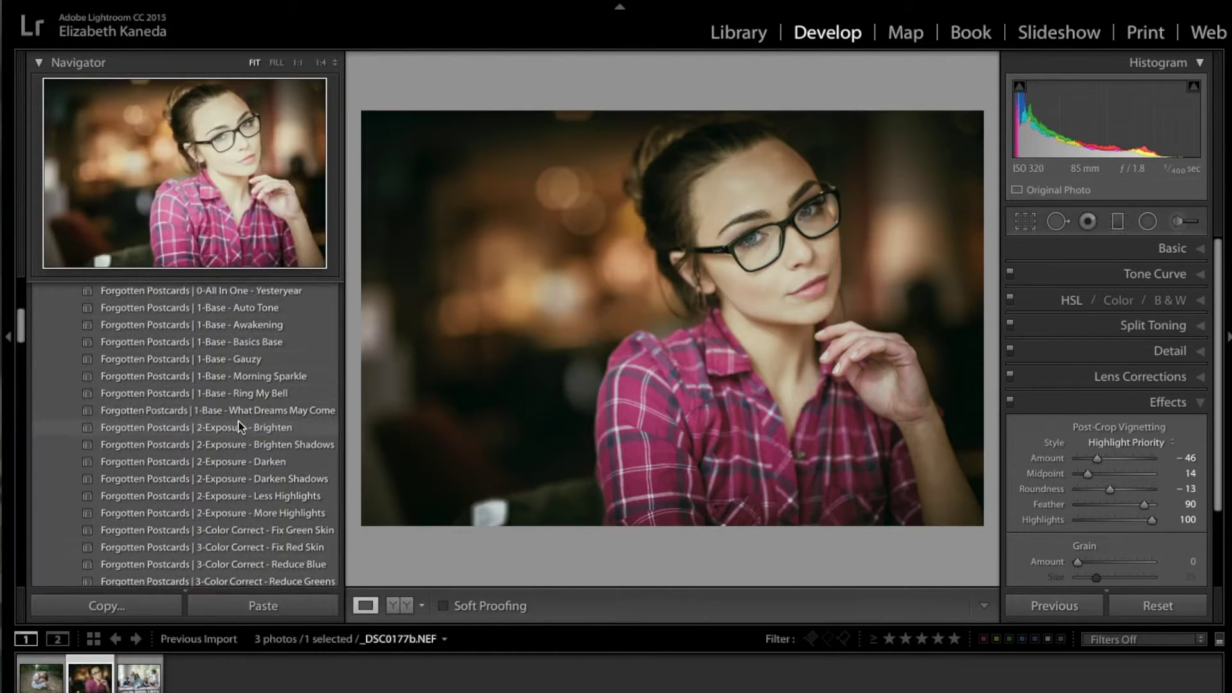
left_click(247, 412)
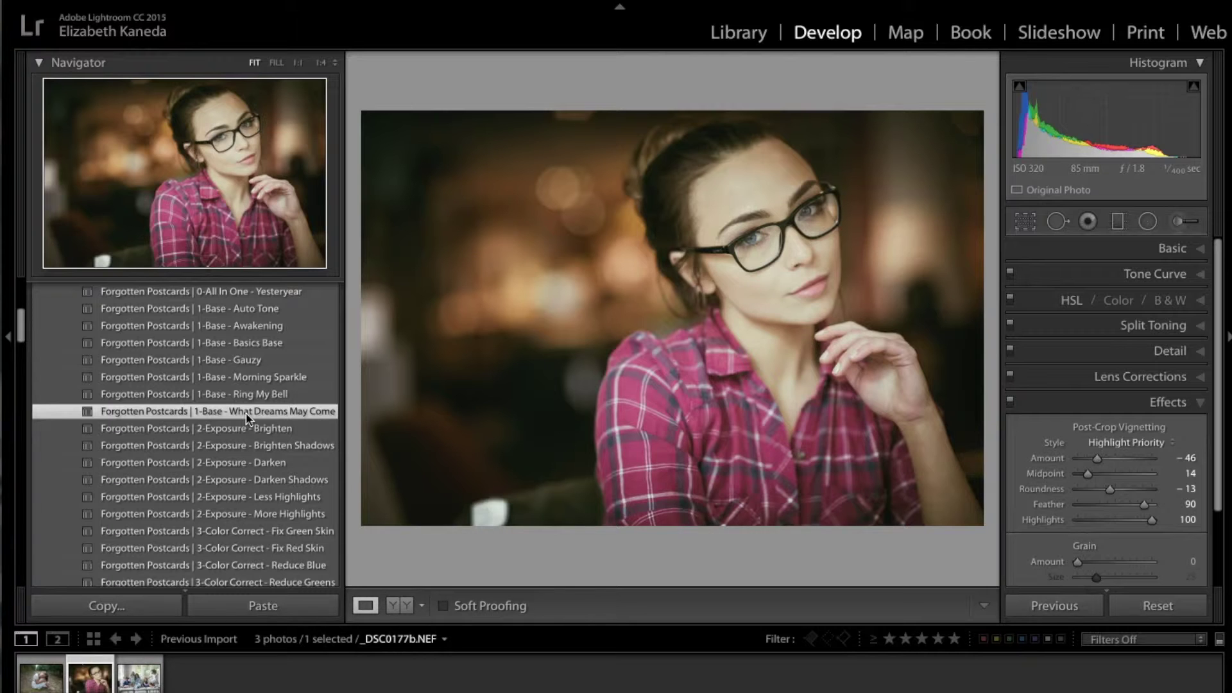
key("backslash")
key("backslash")
Step: Pick a Forgotten Postcards skin-softening brush effect and paint it over the eye area
left_click(1181, 223)
left_click(1129, 277)
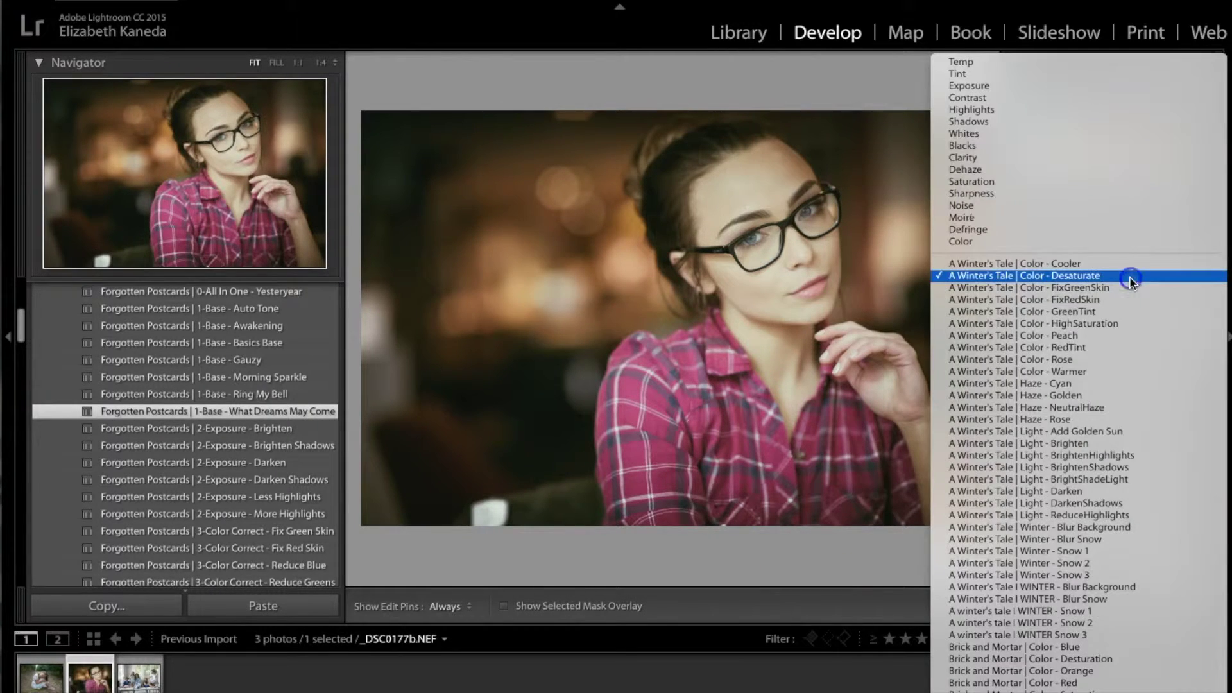
scroll(1130, 281, "down", 20)
scroll(1130, 276, "down", 15)
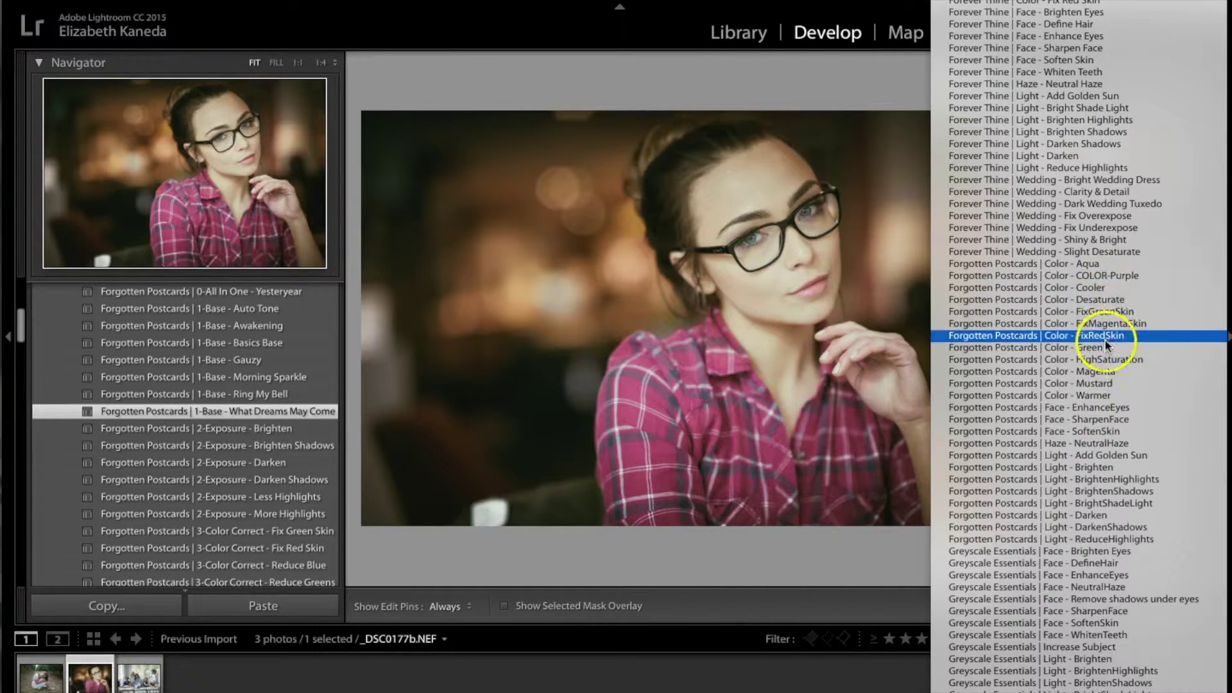
left_click(1103, 430)
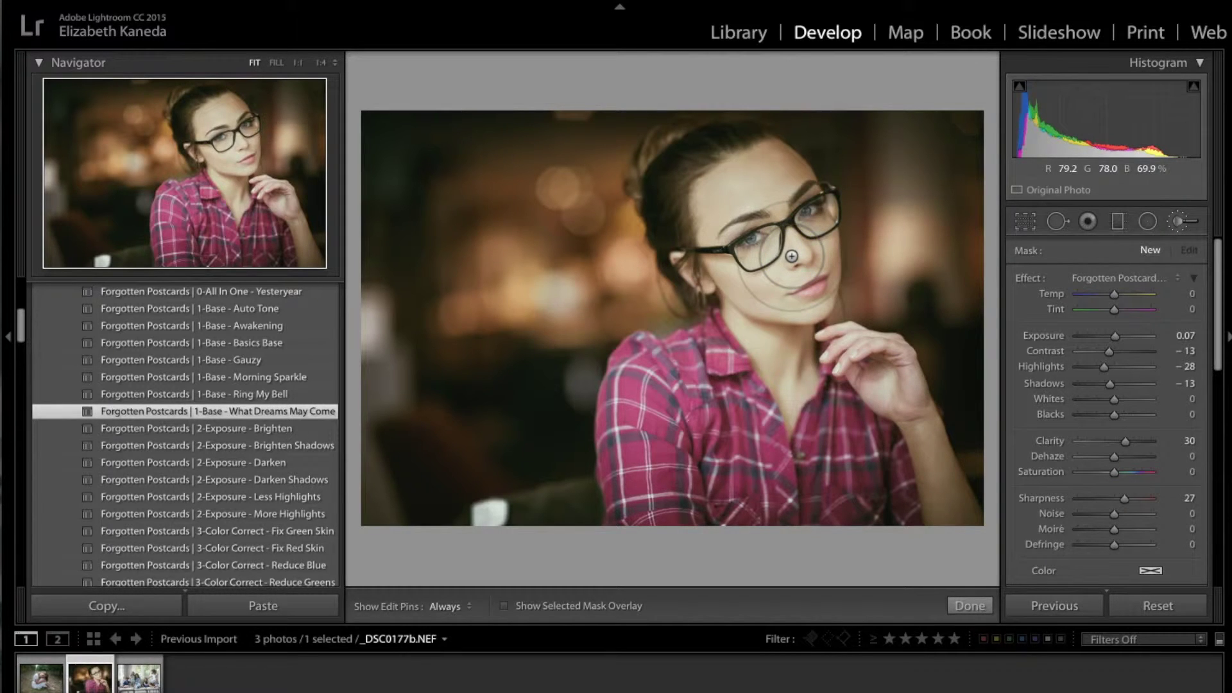
mouse_move(791, 256)
left_mouse_down()
mouse_move(803, 233)
mouse_move(761, 226)
mouse_move(756, 193)
mouse_move(748, 266)
mouse_move(779, 279)
mouse_move(802, 238)
mouse_move(768, 161)
mouse_move(732, 218)
mouse_move(747, 264)
mouse_move(817, 250)
mouse_move(825, 267)
mouse_move(822, 257)
left_mouse_up()
Step: Paint the hand and wrist, set Sharpness 47 with boosted clarity, then start a second mask on the chin
key("h")
key("h")
key("h")
key("h")
mouse_move(949, 410)
left_mouse_down()
mouse_move(856, 352)
mouse_move(952, 468)
mouse_move(909, 418)
left_mouse_up()
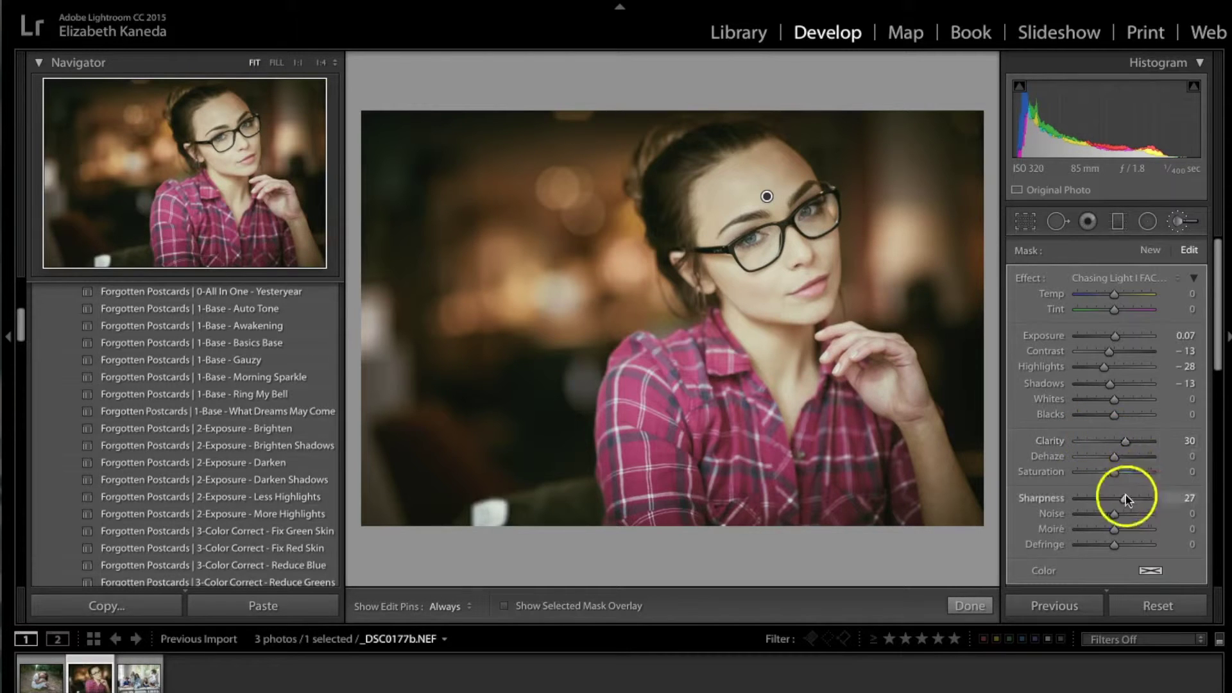
left_click_drag(1126, 500, 1133, 503)
left_click_drag(1124, 443, 1136, 443)
left_click(1151, 249)
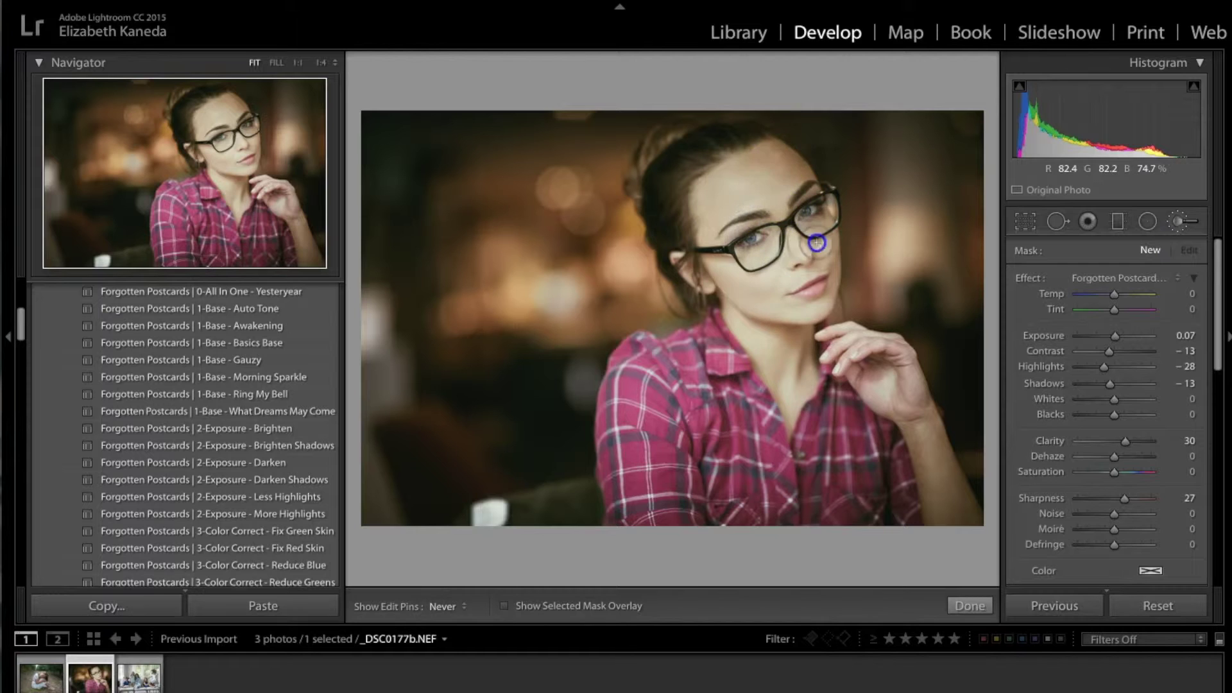
left_click(819, 364)
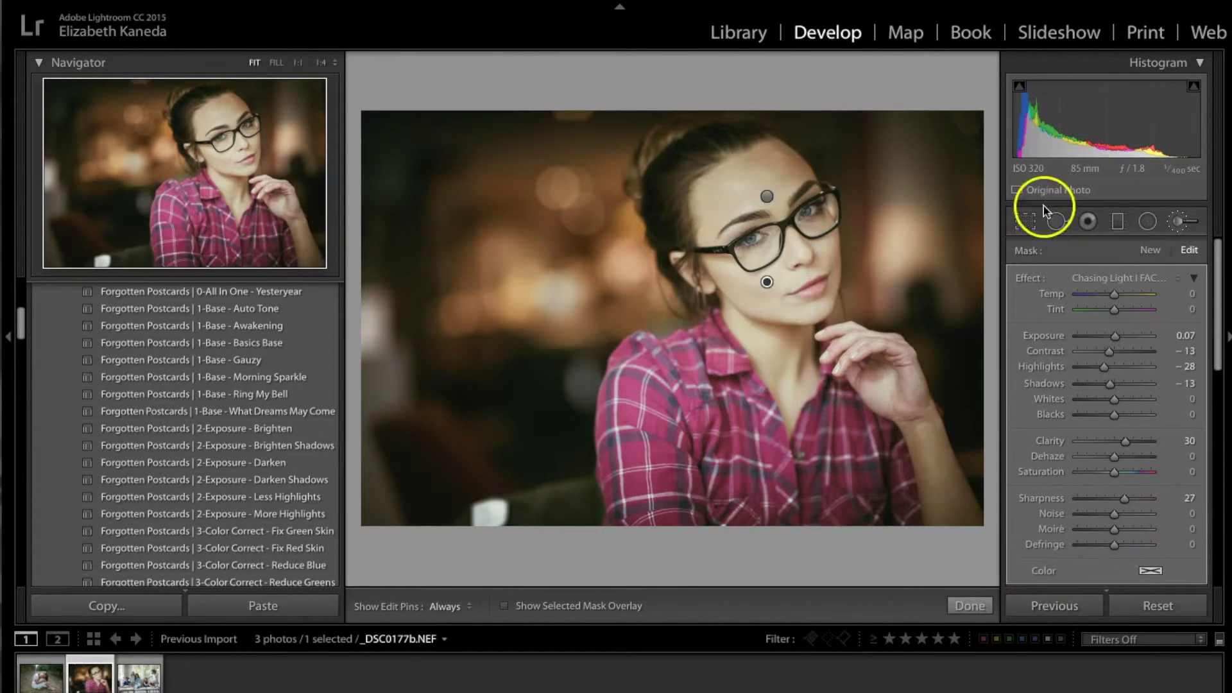
Step: Start a new Light - Brighten mask and paint it over her eyes, hair and shirt
left_click(1154, 250)
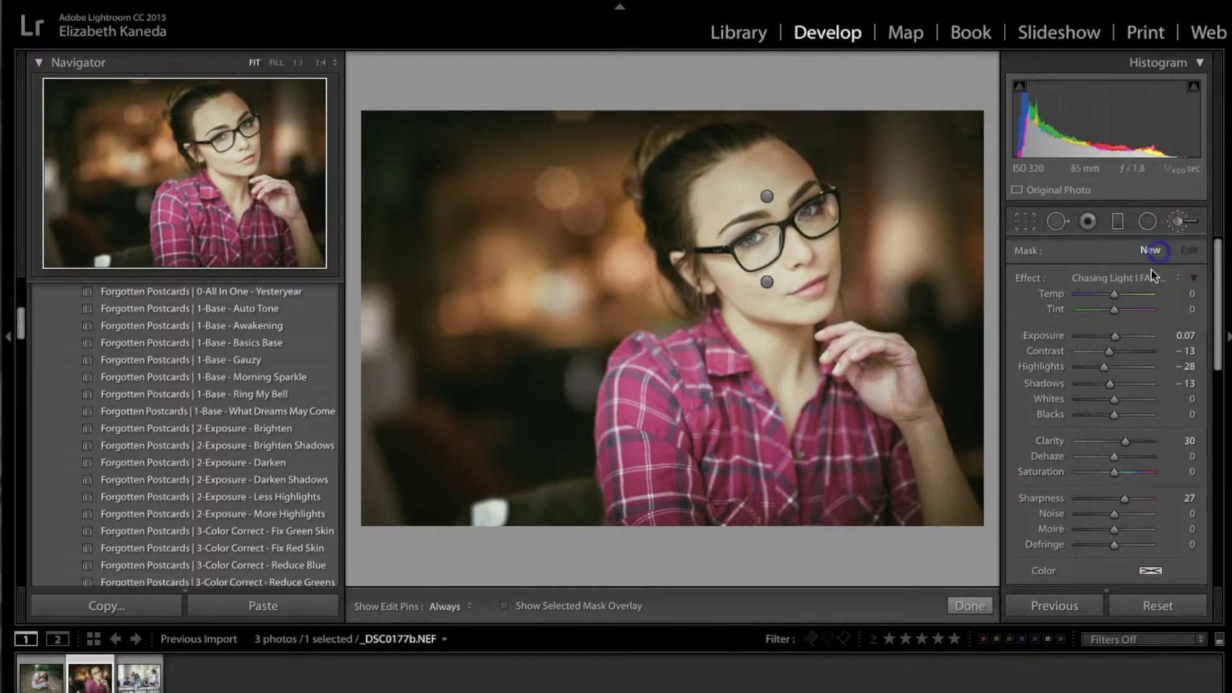
left_click(1142, 284)
scroll(1142, 283, "down", 10)
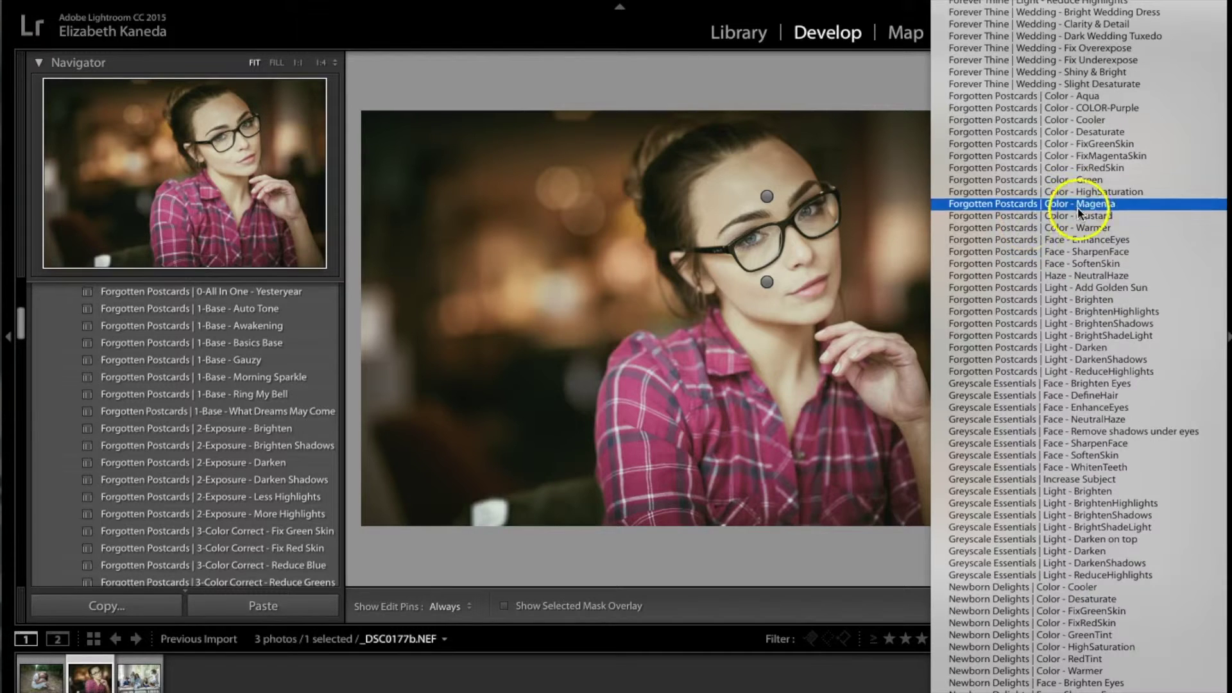
left_click(1105, 299)
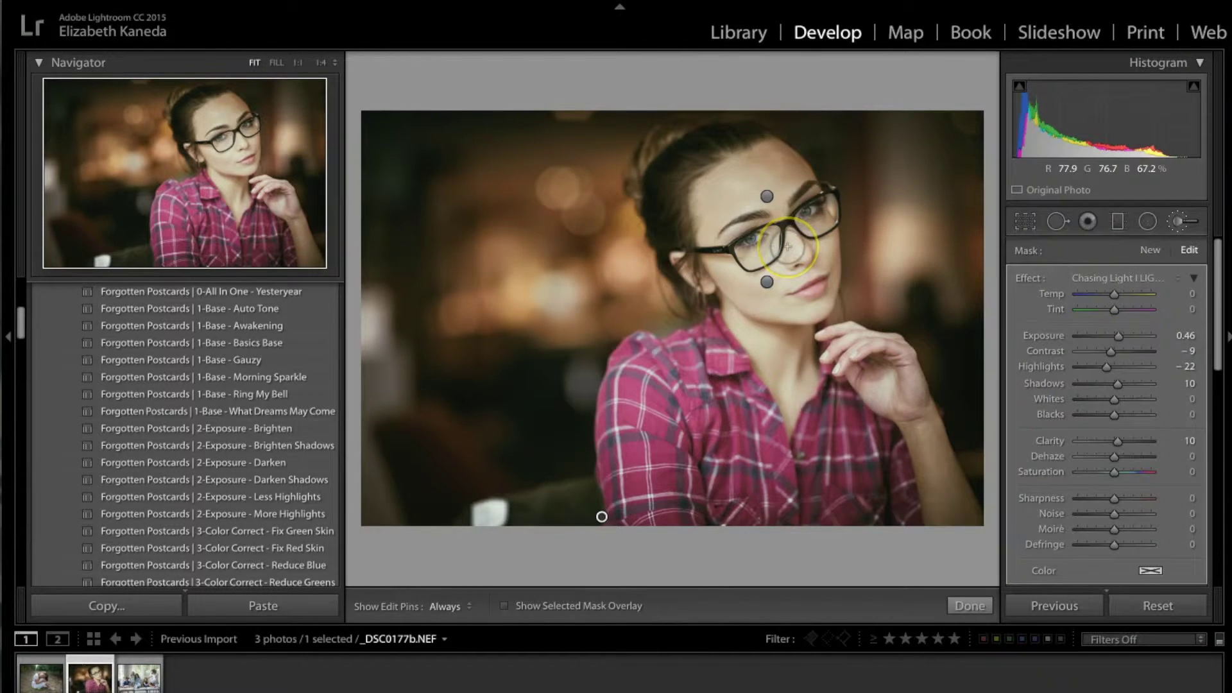
key("h")
mouse_move(789, 178)
left_mouse_down()
mouse_move(721, 225)
mouse_move(784, 248)
mouse_move(794, 204)
left_mouse_up()
left_click(671, 167)
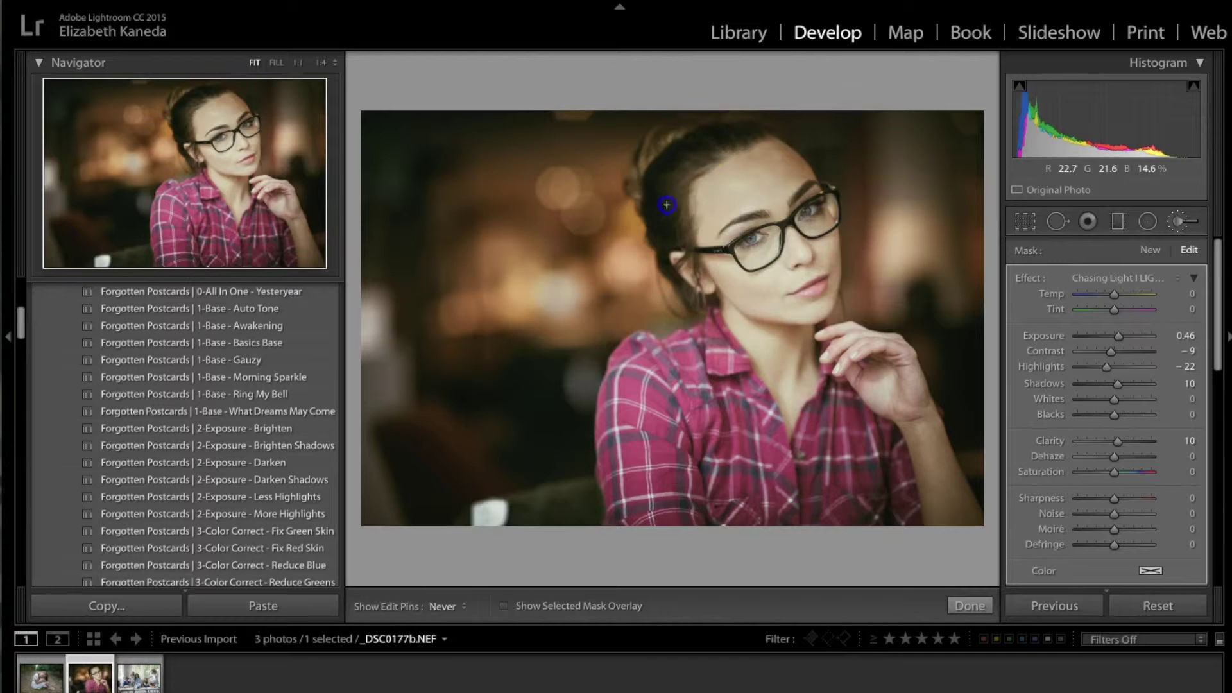
mouse_move(757, 357)
left_mouse_down()
mouse_move(748, 330)
mouse_move(680, 435)
mouse_move(762, 470)
mouse_move(853, 385)
mouse_move(864, 398)
mouse_move(834, 359)
mouse_move(921, 457)
left_mouse_up()
key("h")
Step: Set the mask to Exposure 2.02, Highlights −49, Contrast 16, and close the brush
left_click_drag(1119, 336, 1136, 340)
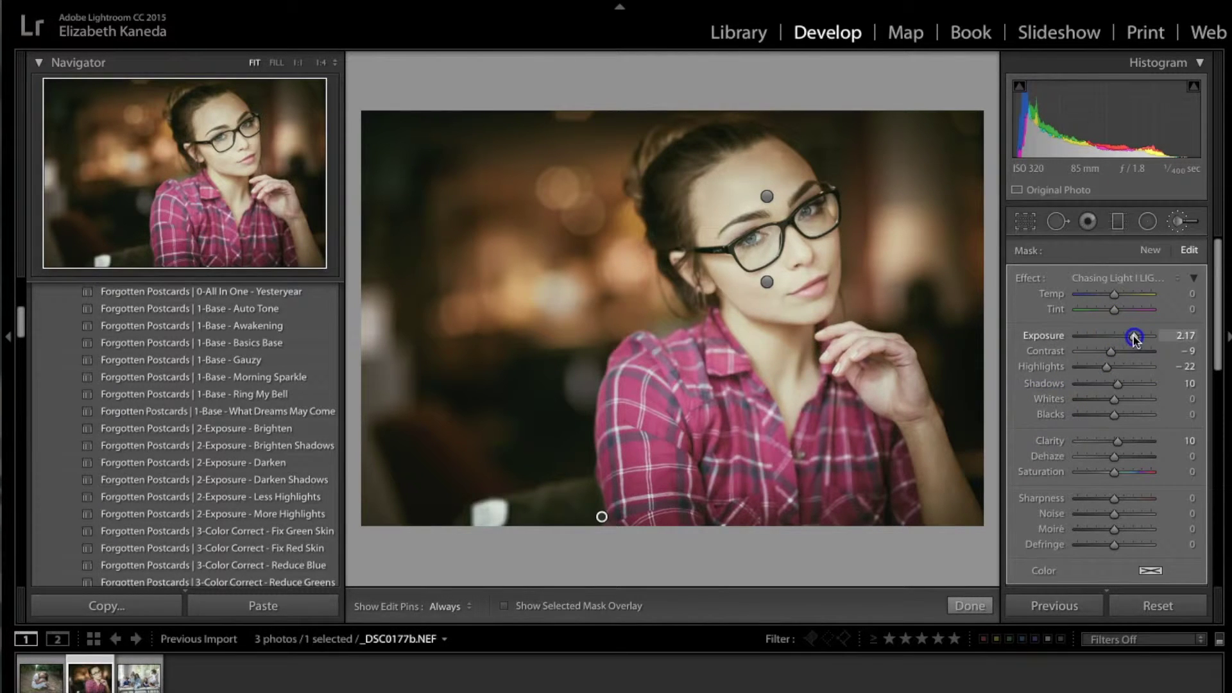
key("h")
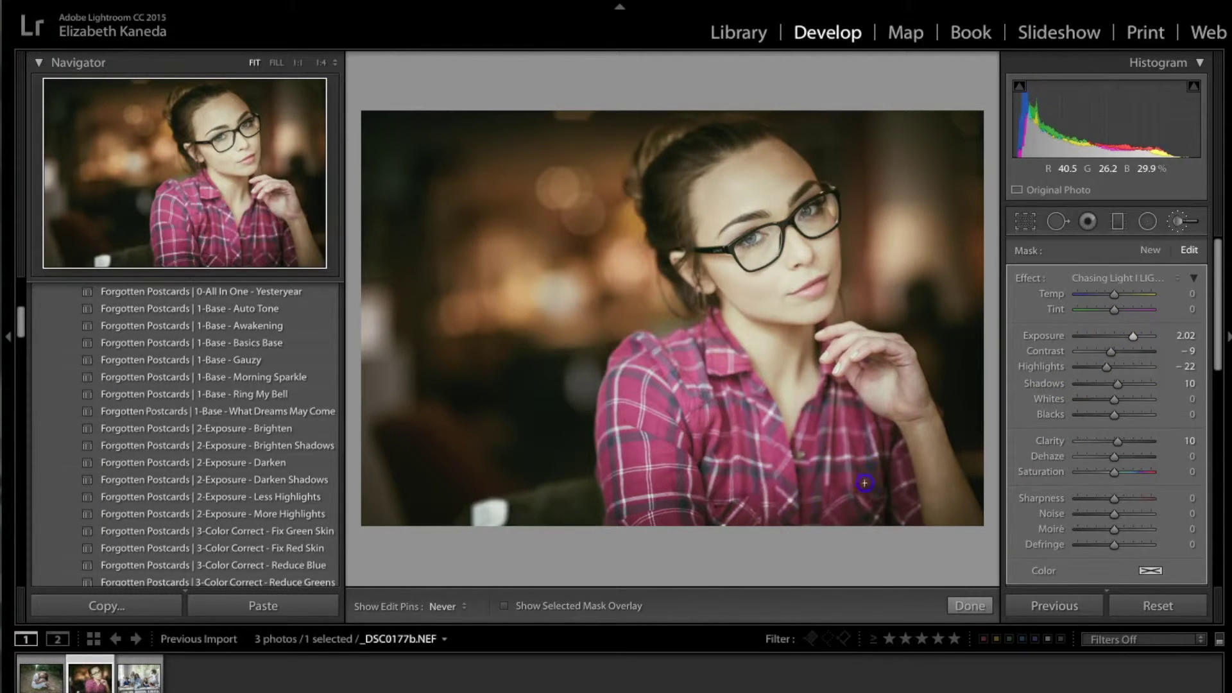
key("h")
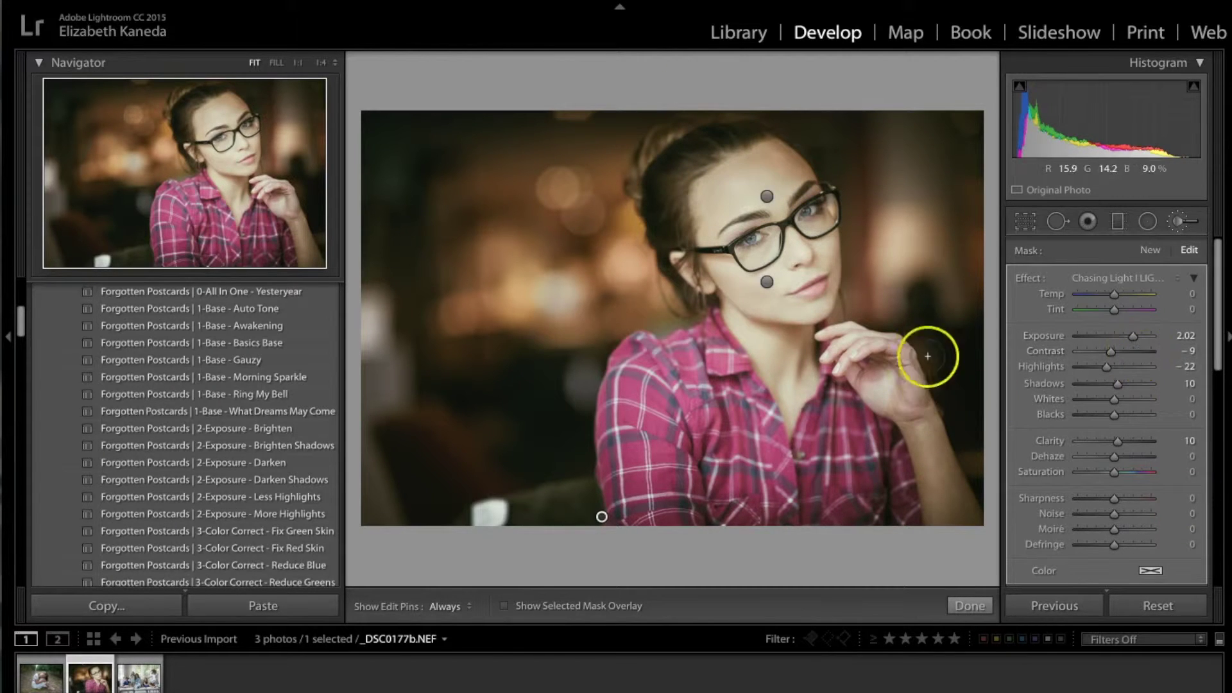
left_click_drag(1107, 367, 1103, 371)
left_click(1114, 352)
left_click_drag(1122, 352, 1121, 352)
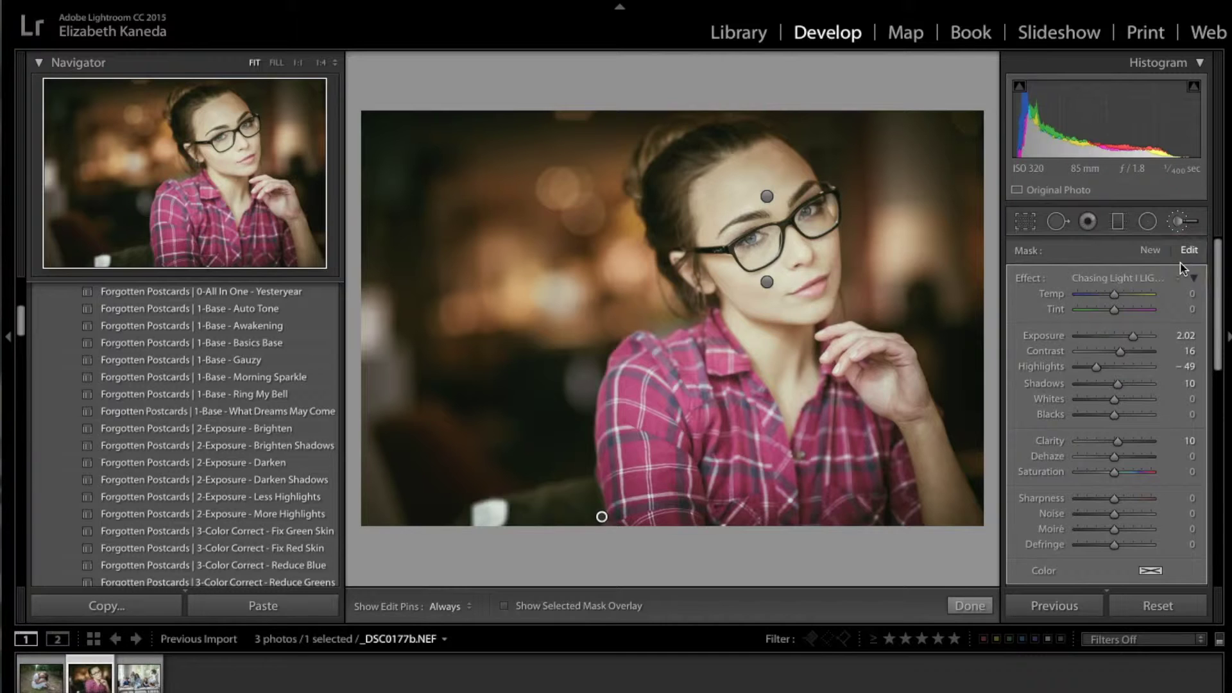
left_click(1178, 223)
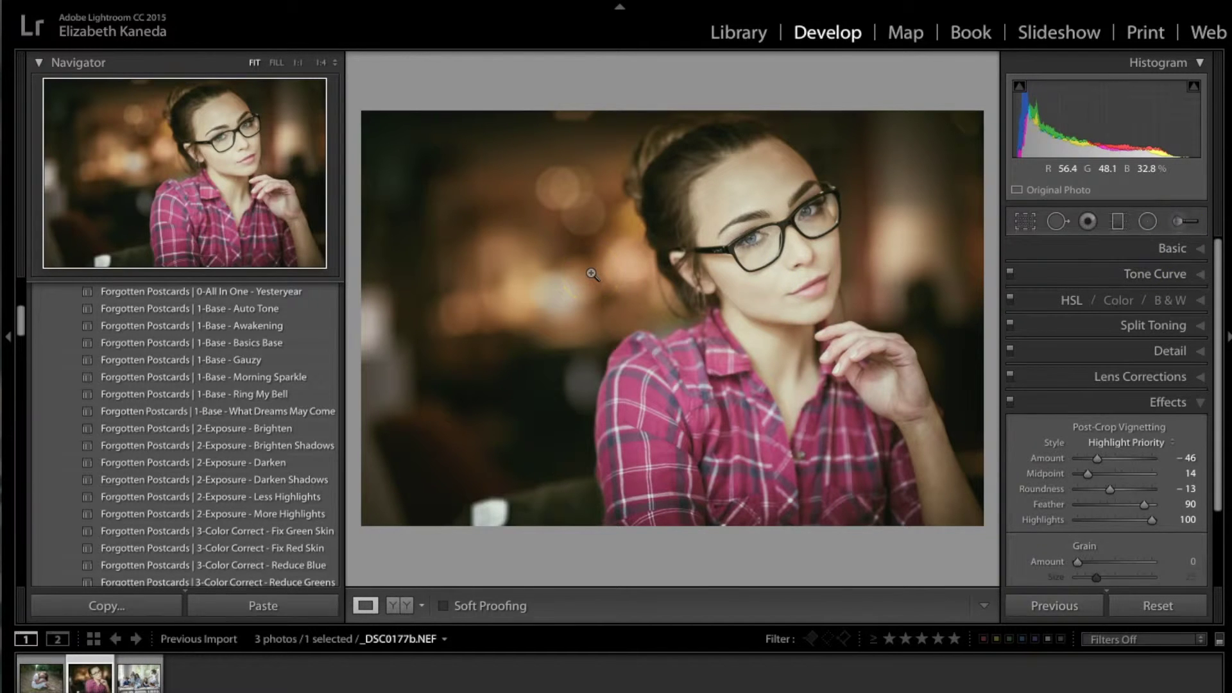
Step: Zoom to 1:1 on her eyes and brows, then bring up the brush effect presets
left_click(767, 239)
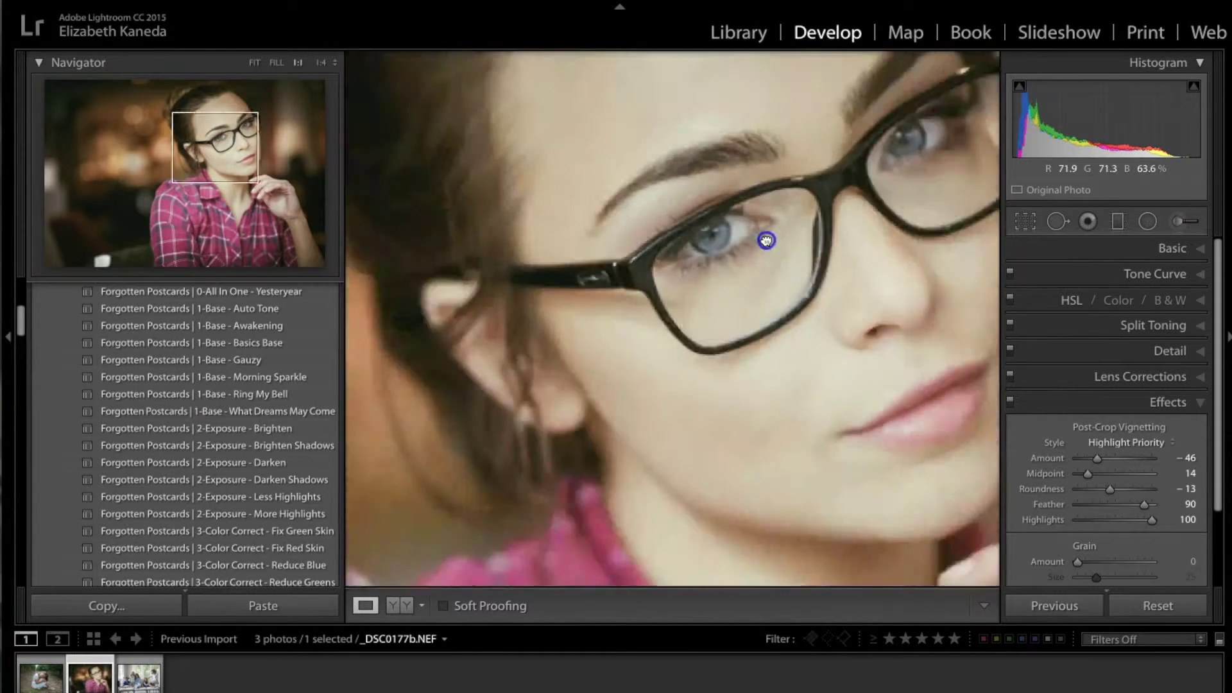
left_click_drag(764, 240, 622, 278)
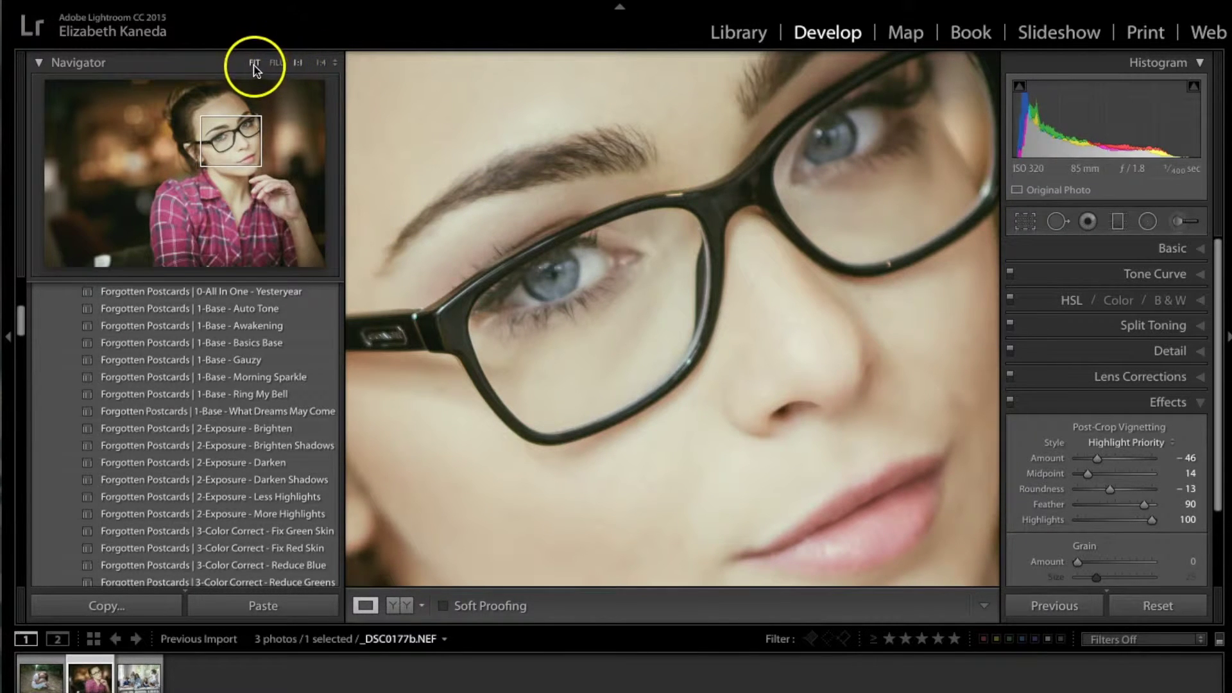
left_click_drag(548, 279, 553, 310)
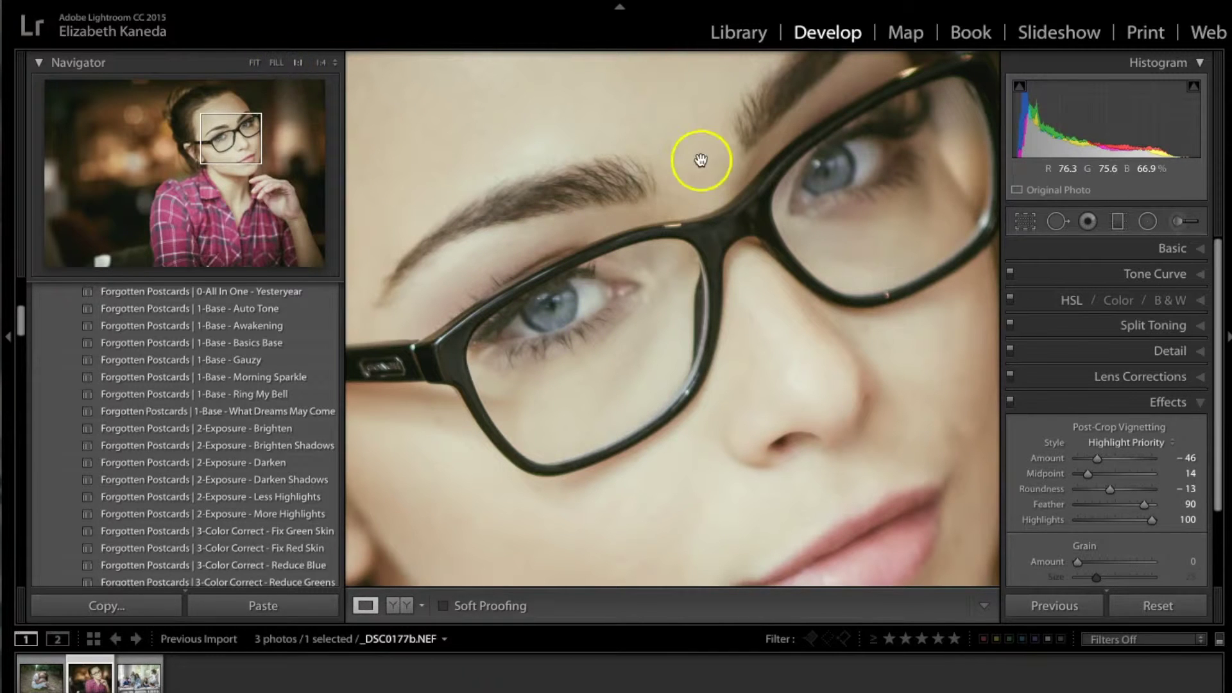
left_click(1184, 233)
left_click(1131, 281)
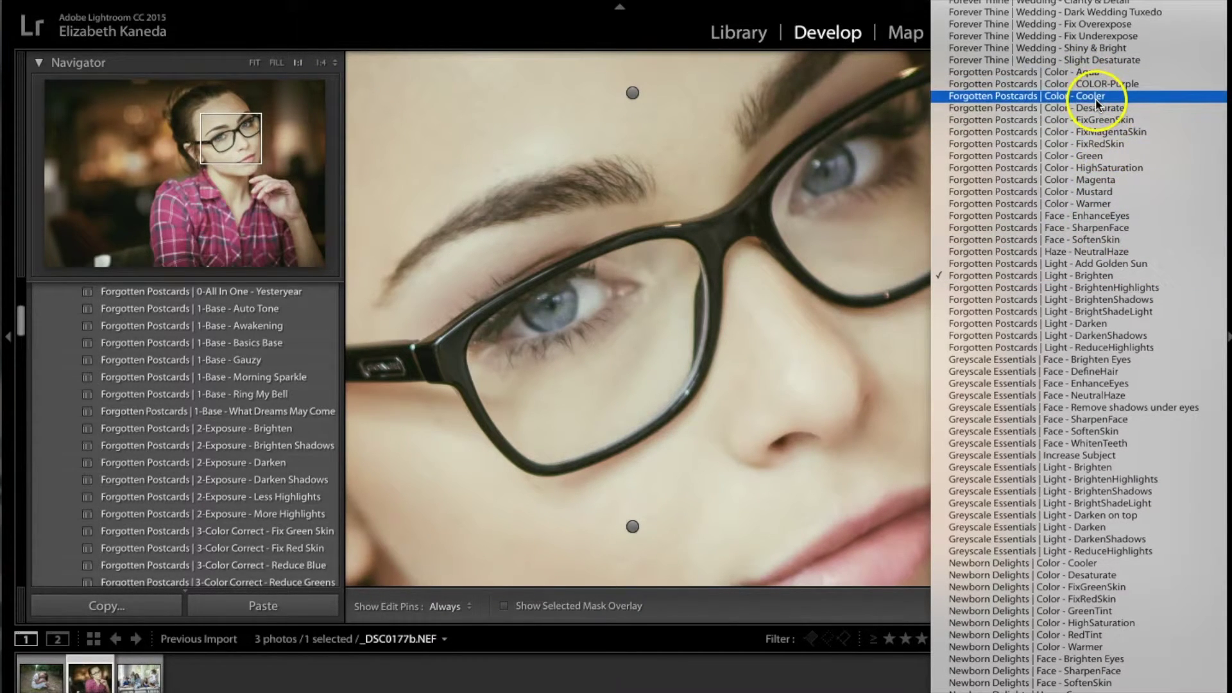
Step: Tint the brush pale blue (H 205, S 40) and paint over both irises
left_click(1089, 61)
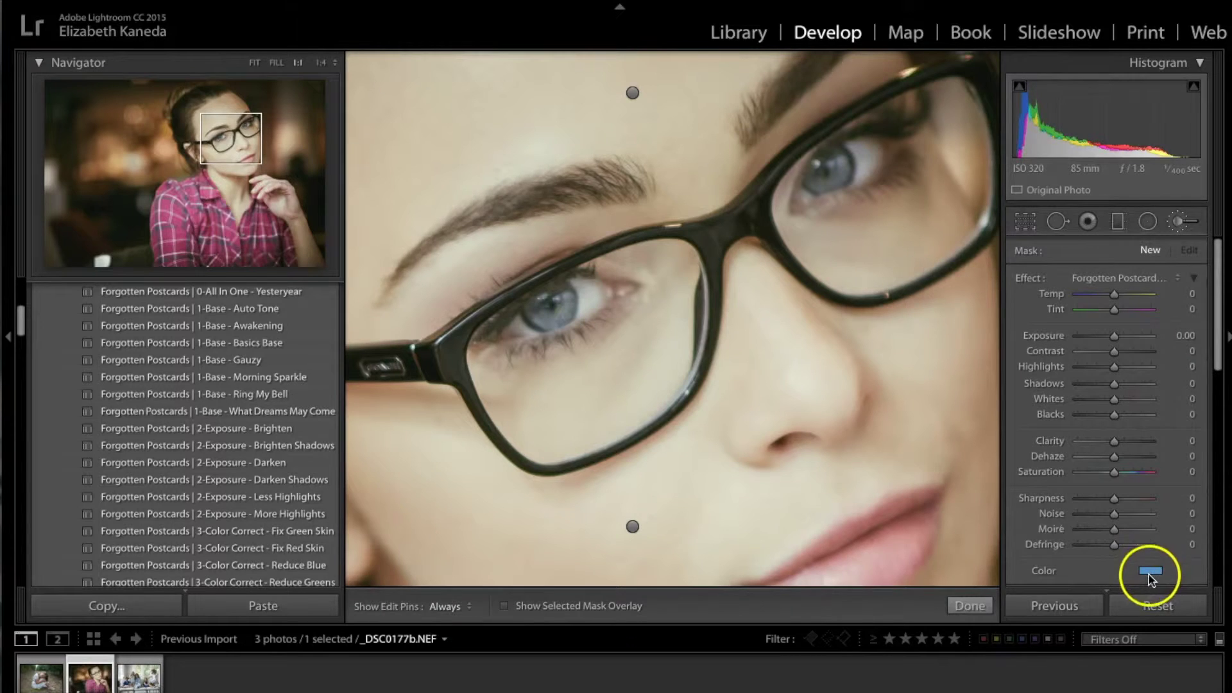
left_click(1149, 572)
left_click_drag(983, 597, 977, 617)
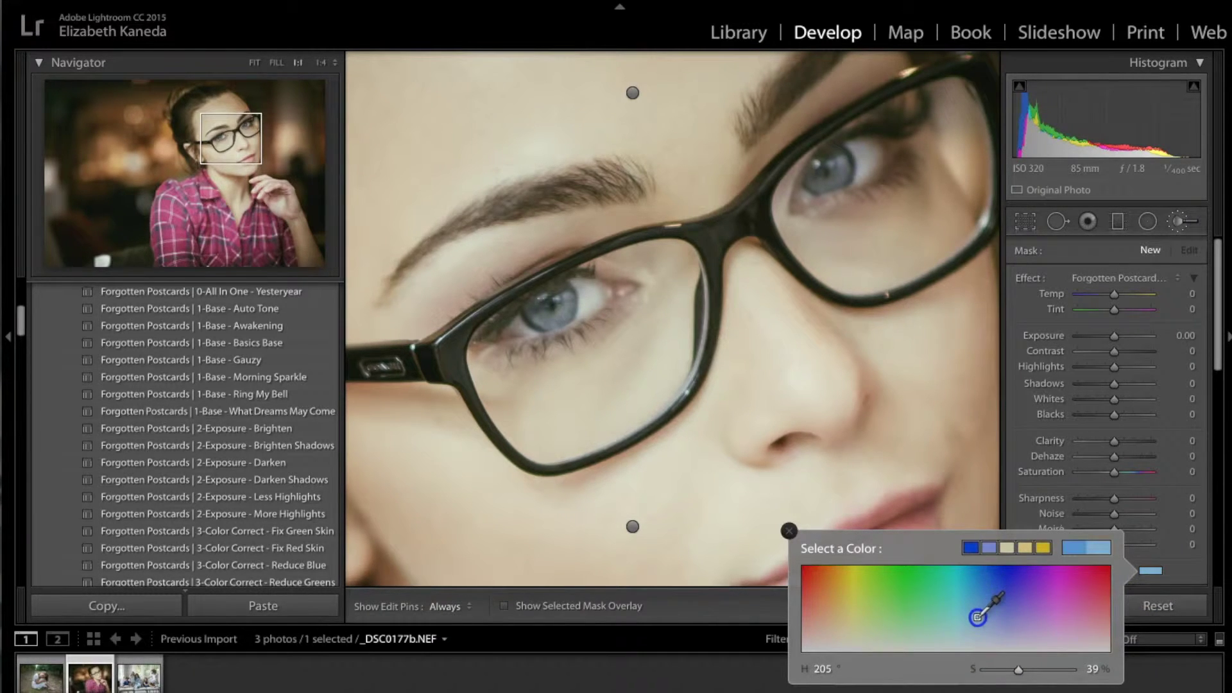
left_click(789, 530)
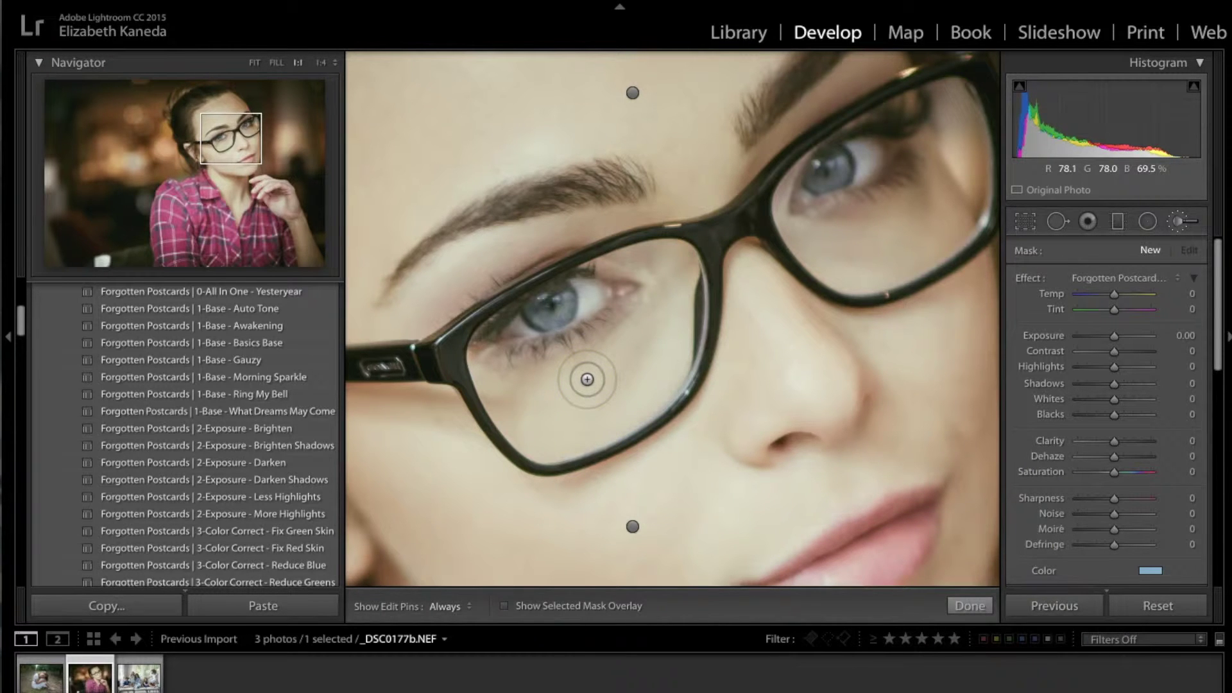
left_click_drag(586, 379, 542, 319)
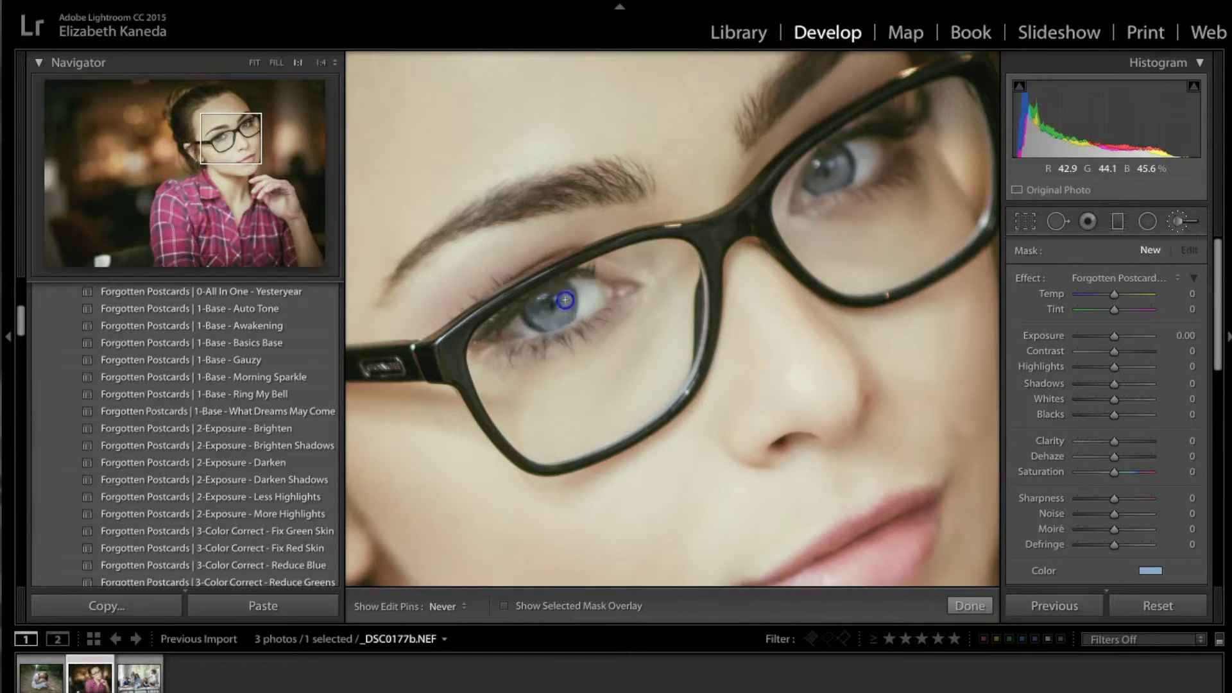
mouse_move(793, 218)
left_mouse_down()
mouse_move(858, 167)
mouse_move(828, 166)
left_mouse_up()
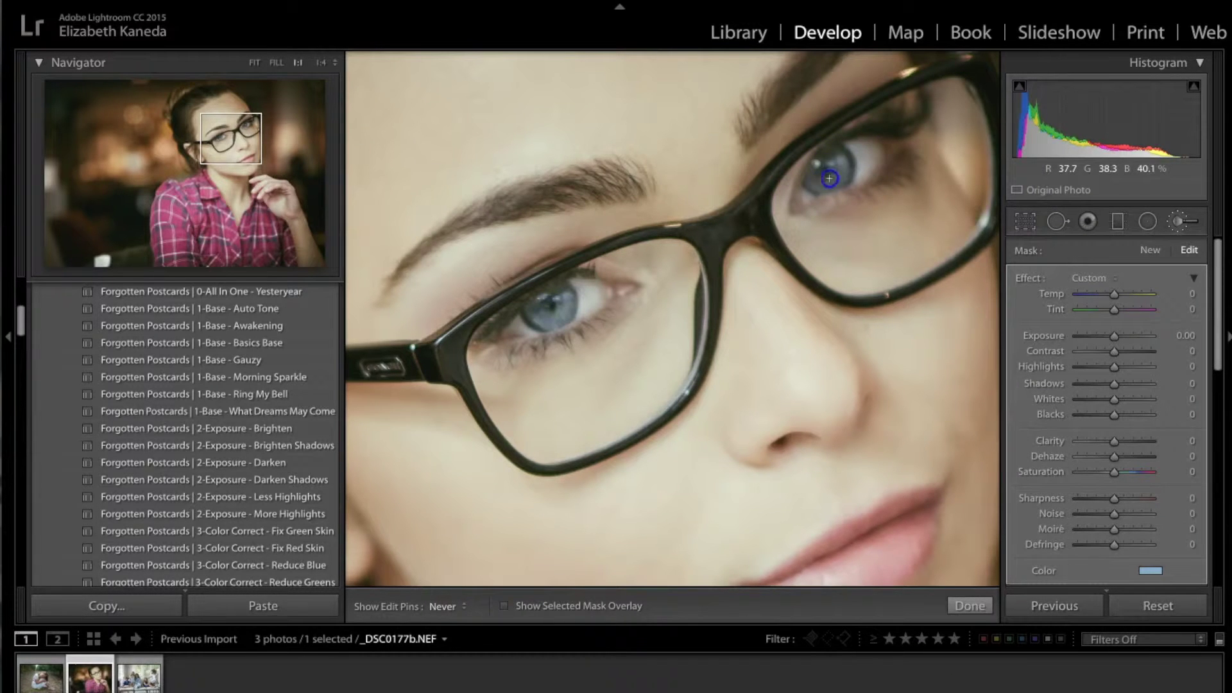
Step: Set the iris mask to Exposure 1.64, Contrast 39, Saturation 49 and close the brush
key("h")
left_click(582, 308)
left_click(1102, 406)
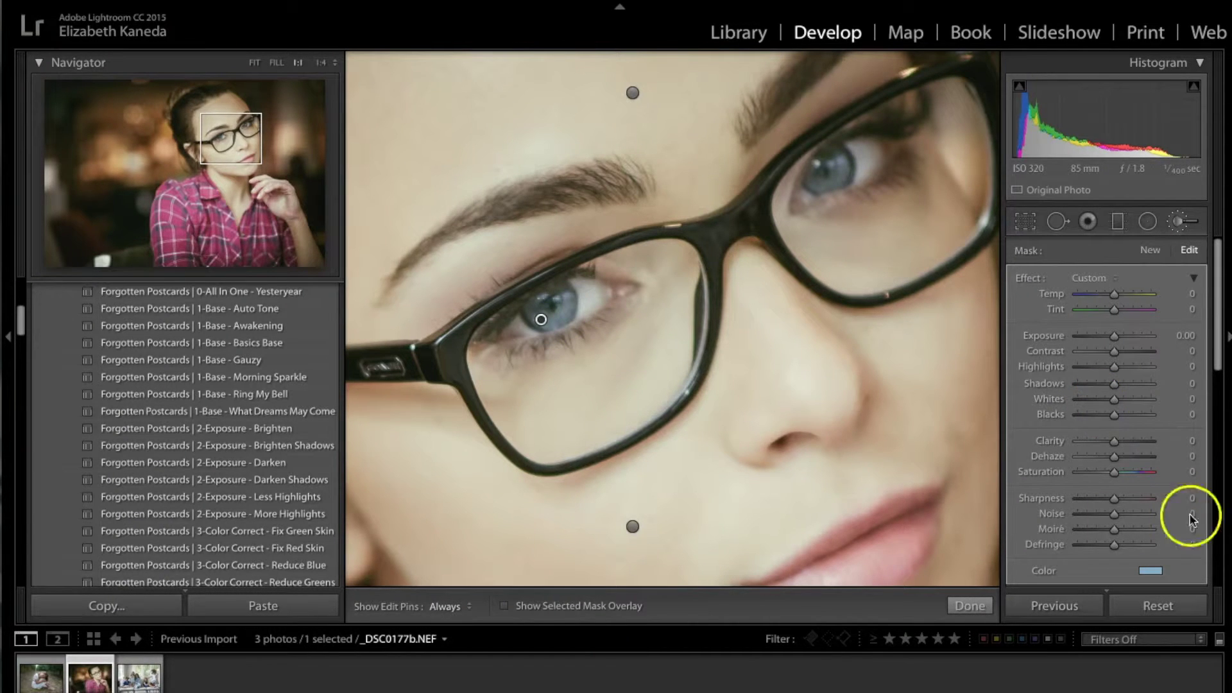
left_click_drag(1115, 473, 1131, 478)
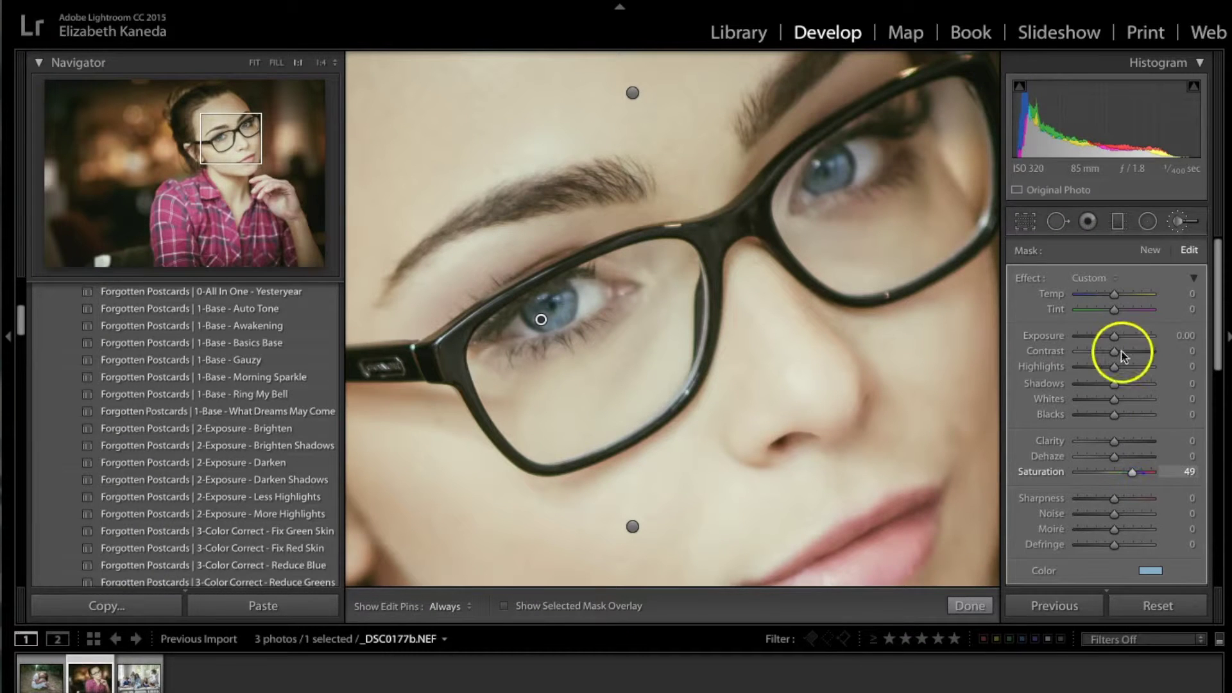
left_click_drag(1115, 335, 1130, 355)
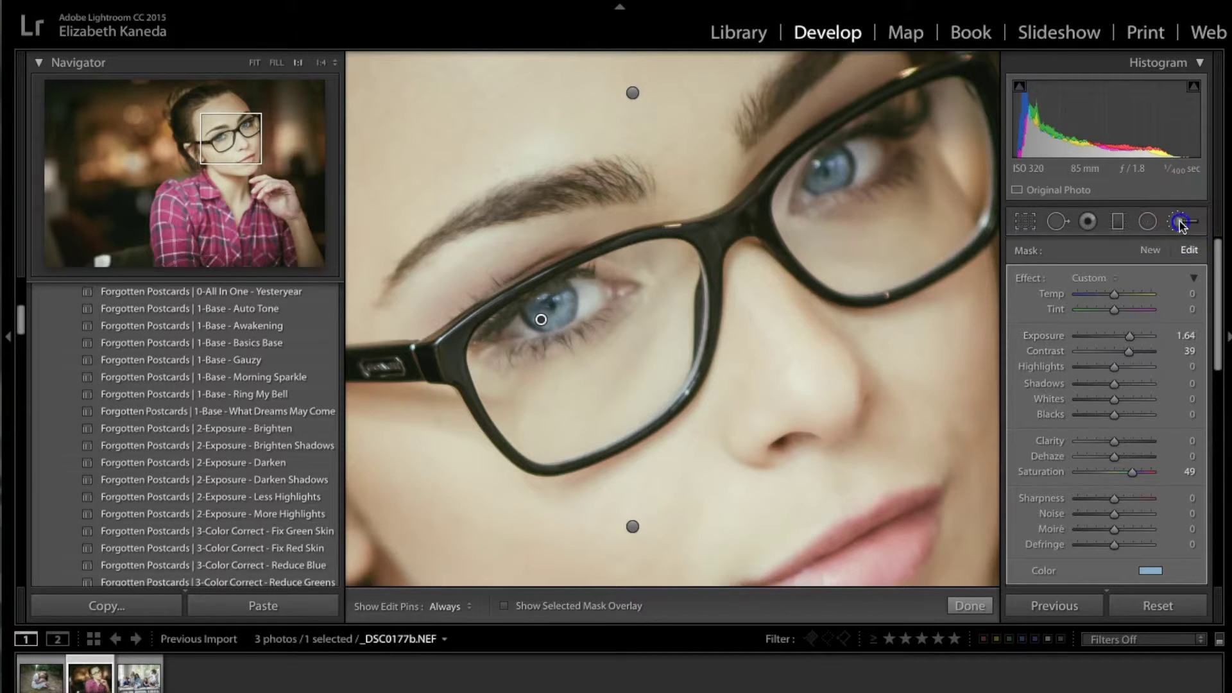
left_click(1179, 223)
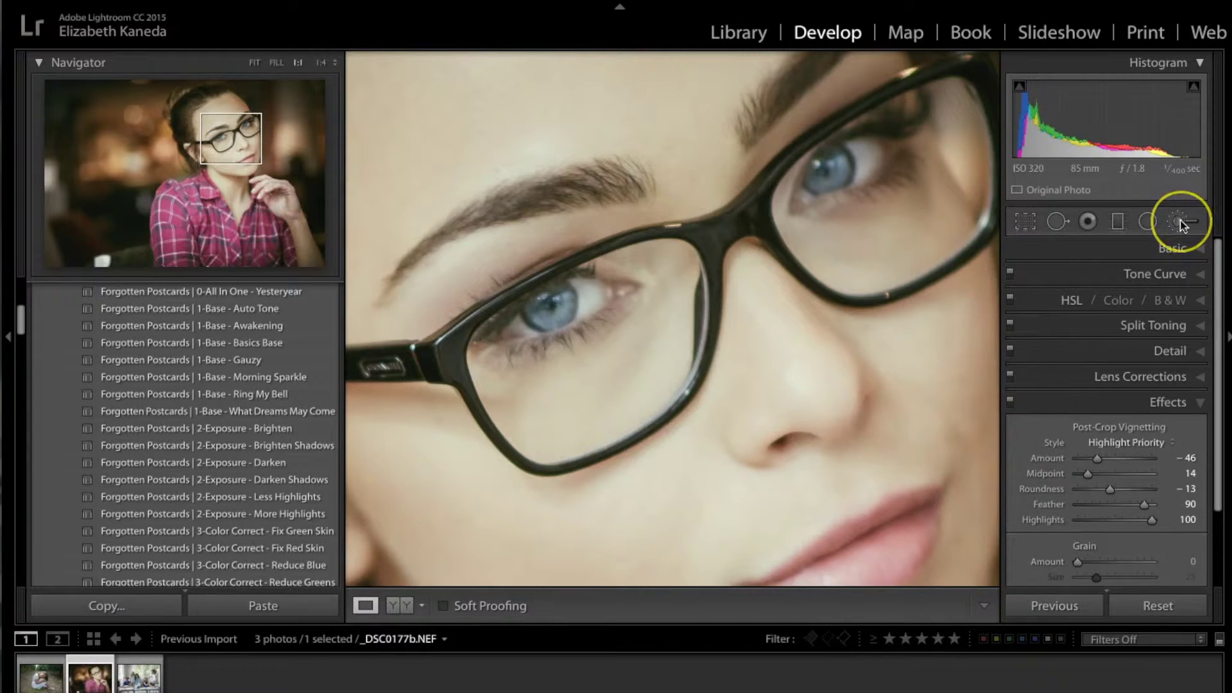
Step: Check the Before view, fit the whole portrait, and show Before/After side by side
key("backslash")
key("backslash")
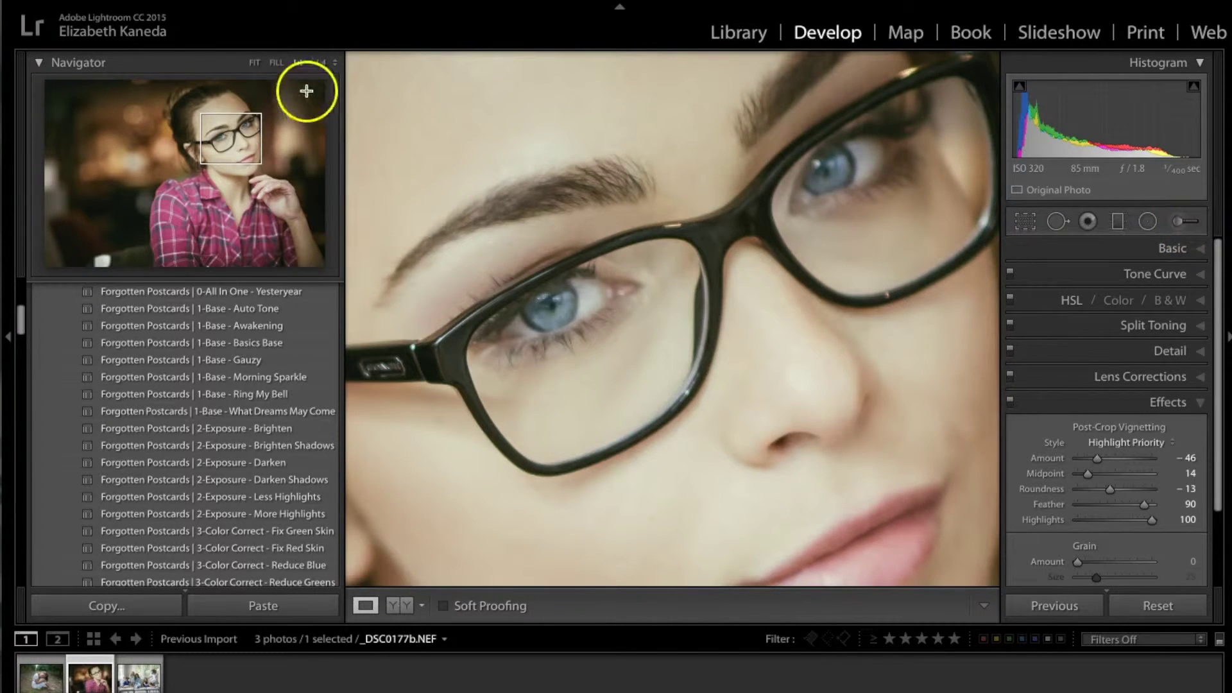
left_click(254, 62)
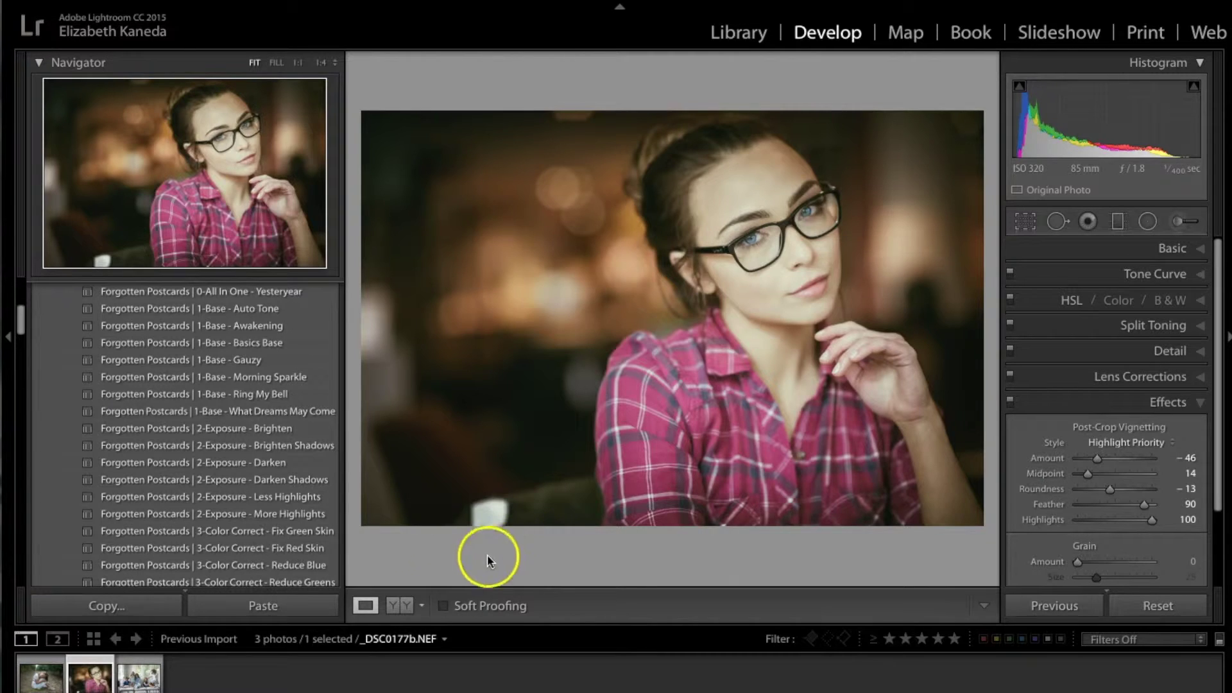
left_click(399, 606)
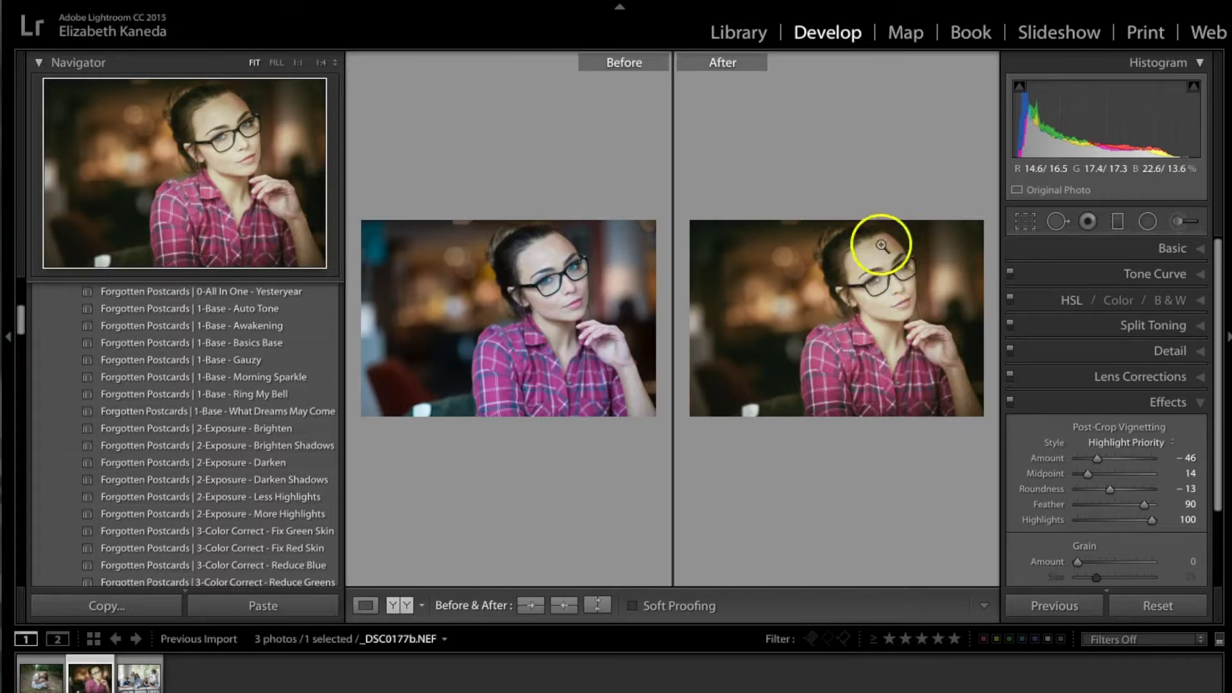
Step: Return to the single Loupe view and briefly check the original version
left_click(368, 607)
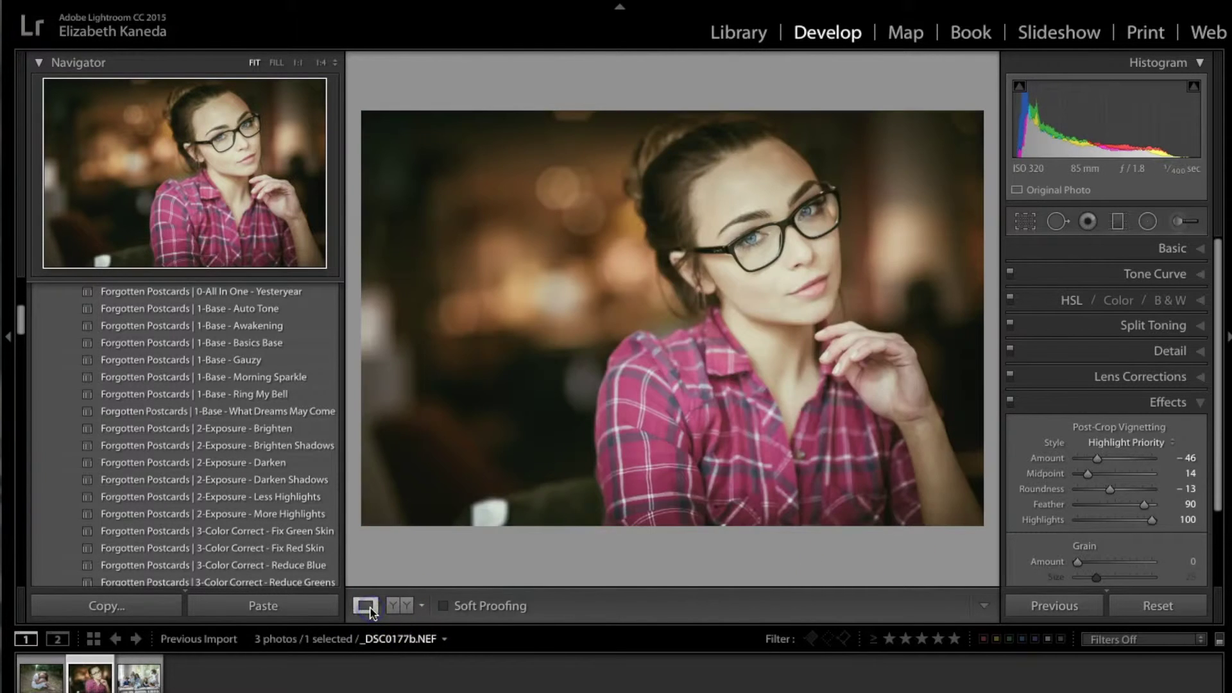
key("backslash")
key("backslash")
key("backslash")
key("backslash")
key("backslash")
key("backslash")
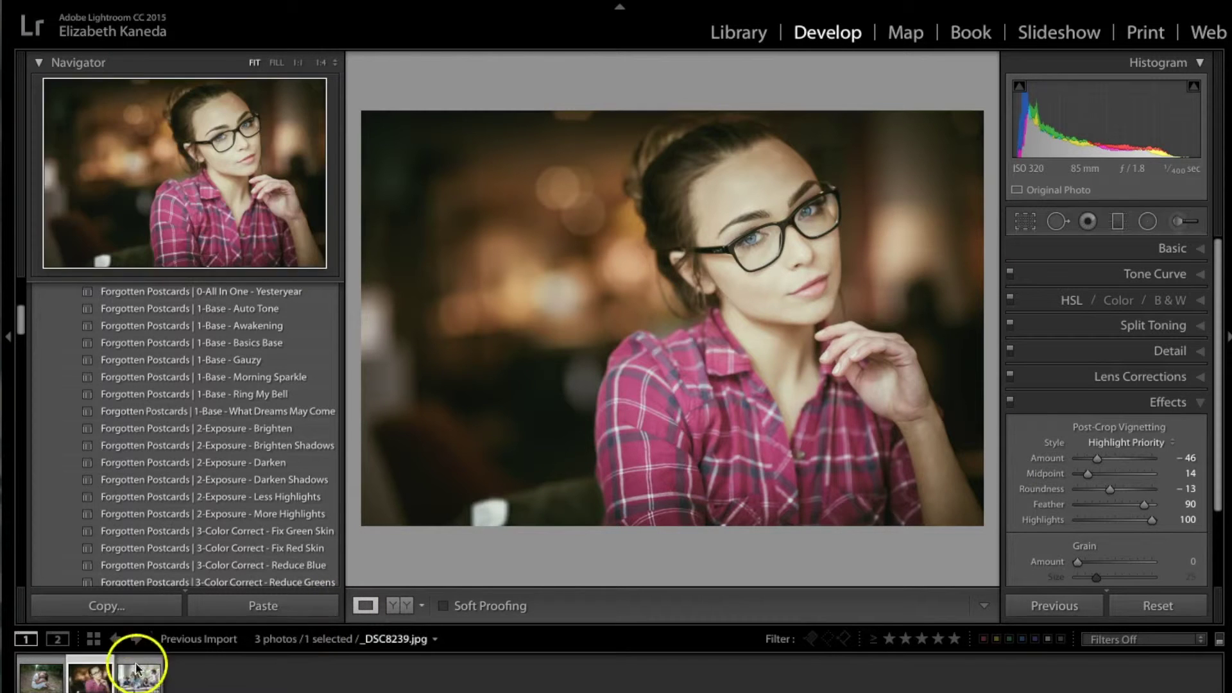
Step: Open the forest-path photo and apply the 1-Base - Auto Tone preset
left_click(56, 684)
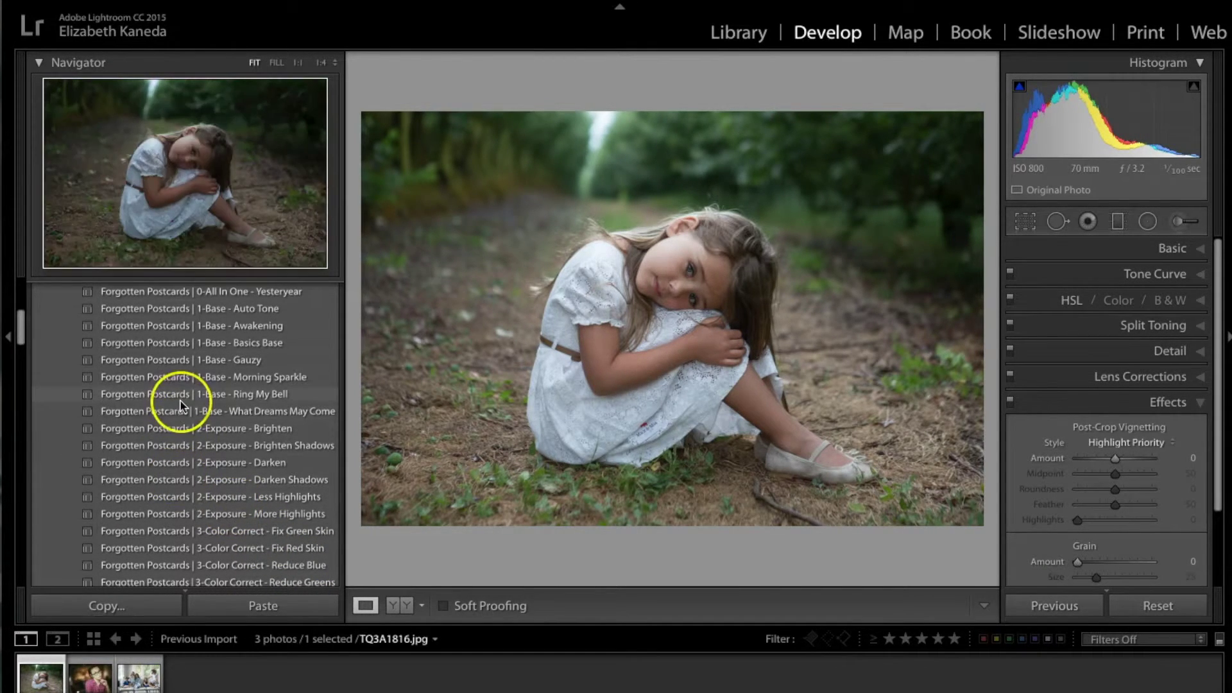
scroll(180, 404, "up", 2)
left_click(231, 336)
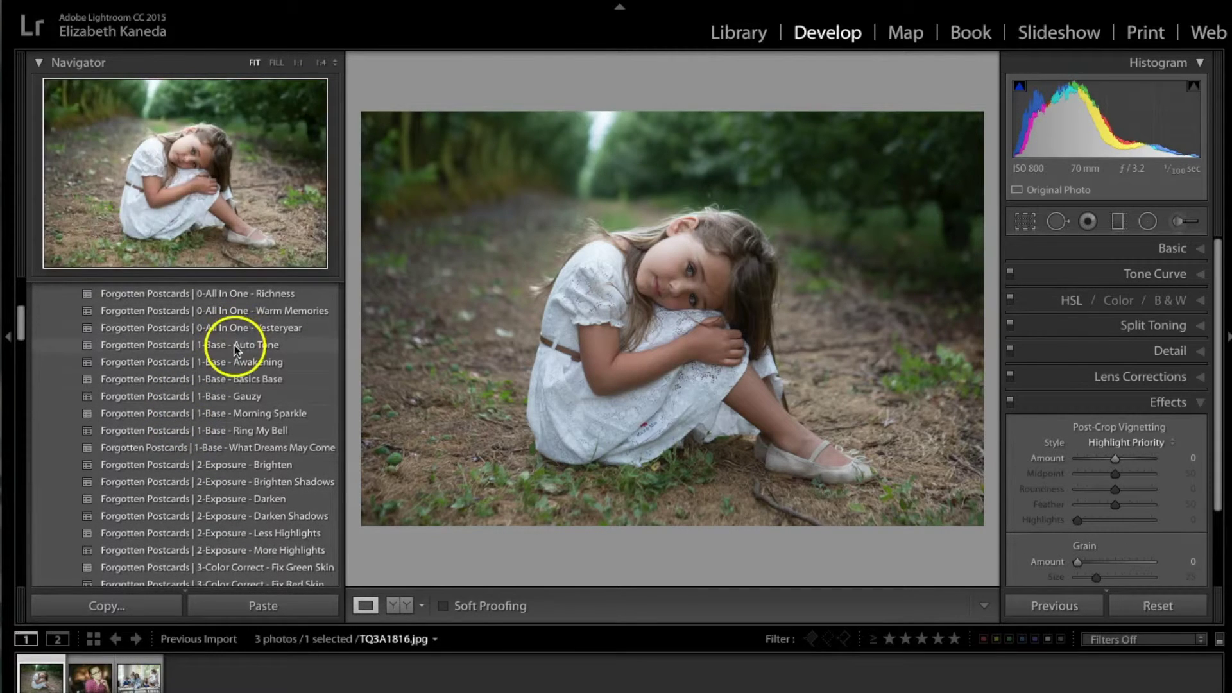
left_click(235, 347)
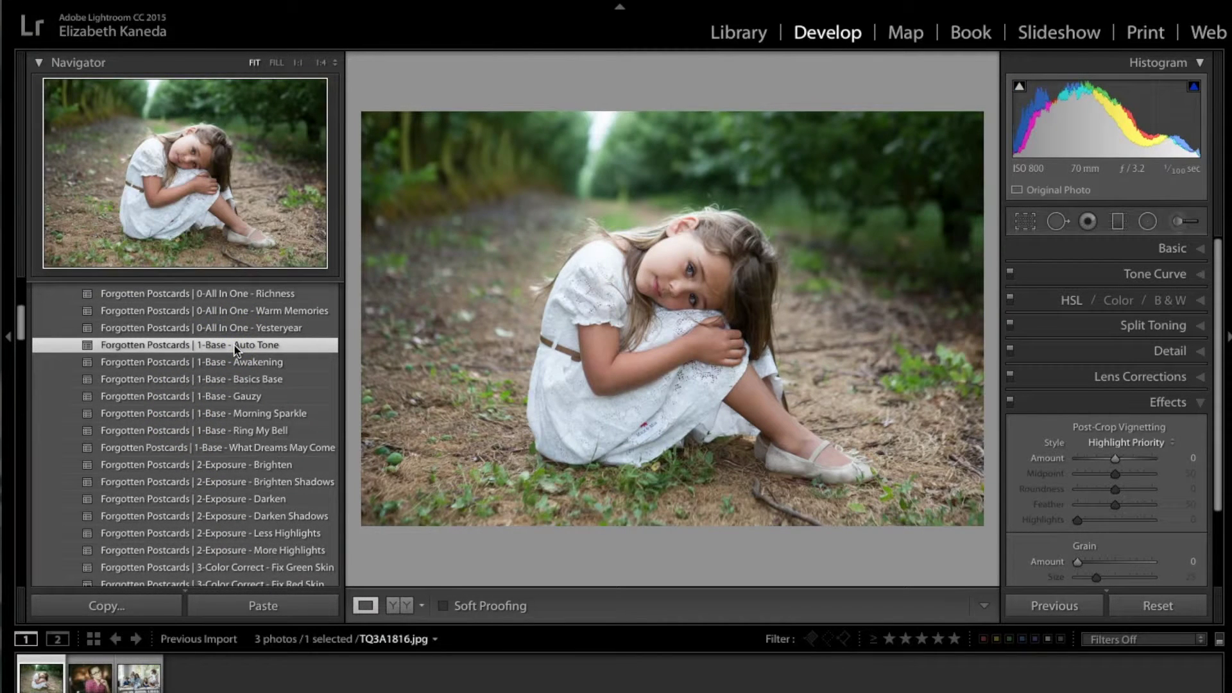
Step: Browse the preset list and apply 8-Vintage - Matte Watermelon to the photo
scroll(237, 351, "down", 5)
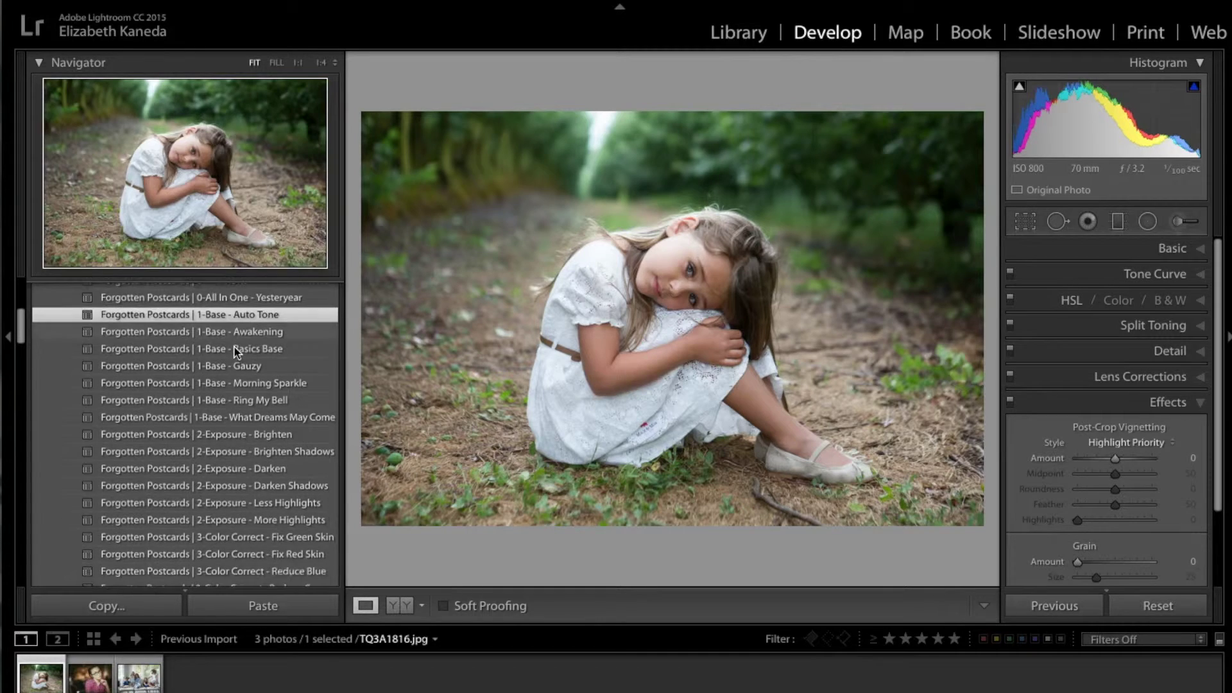
left_click(237, 357)
scroll(236, 358, "down", 10)
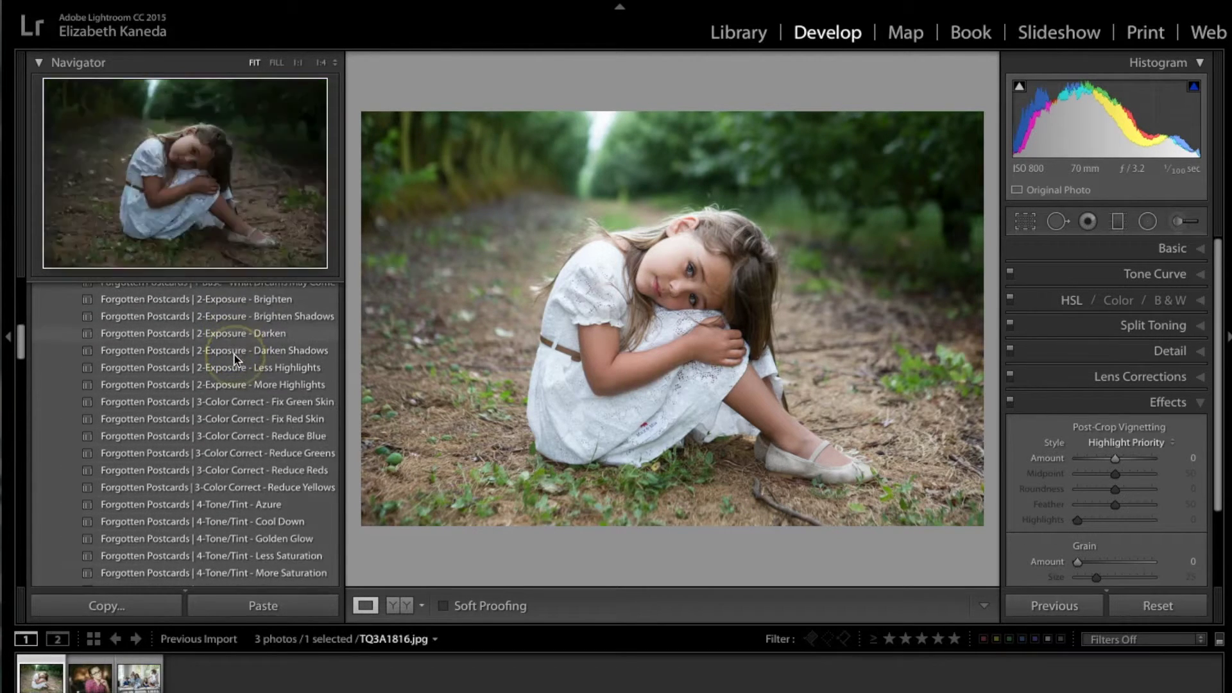
scroll(235, 357, "down", 3)
left_click(233, 347)
scroll(234, 348, "down", 3)
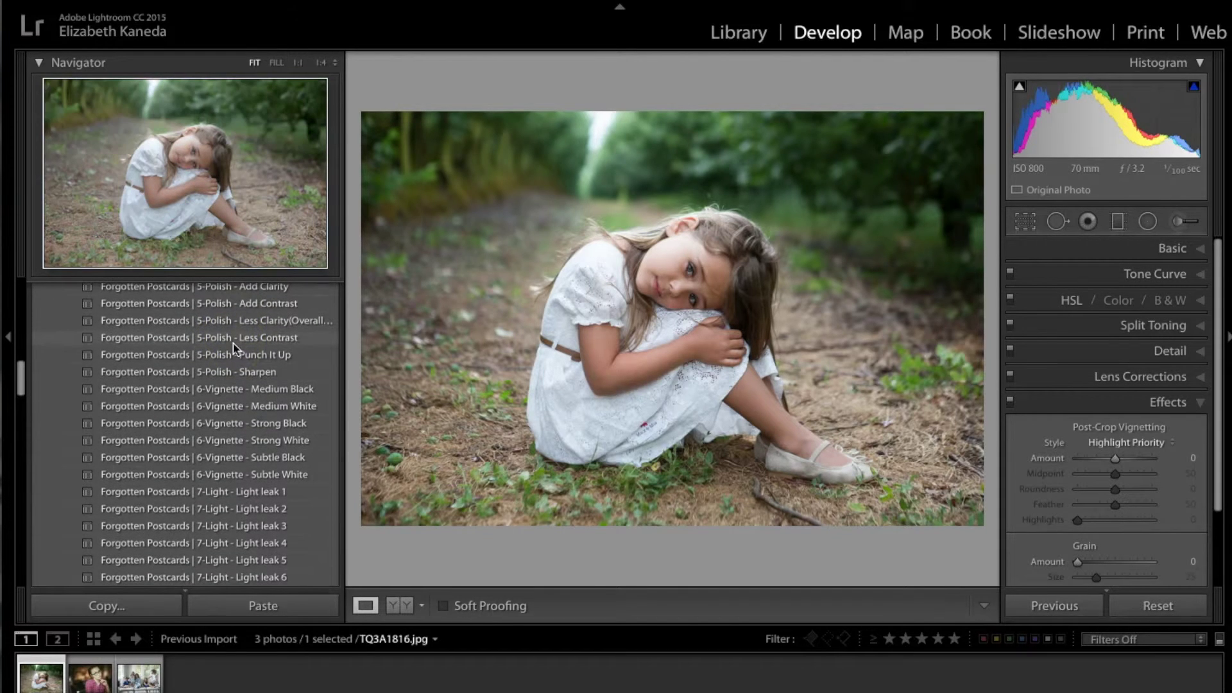
scroll(235, 349, "down", 10)
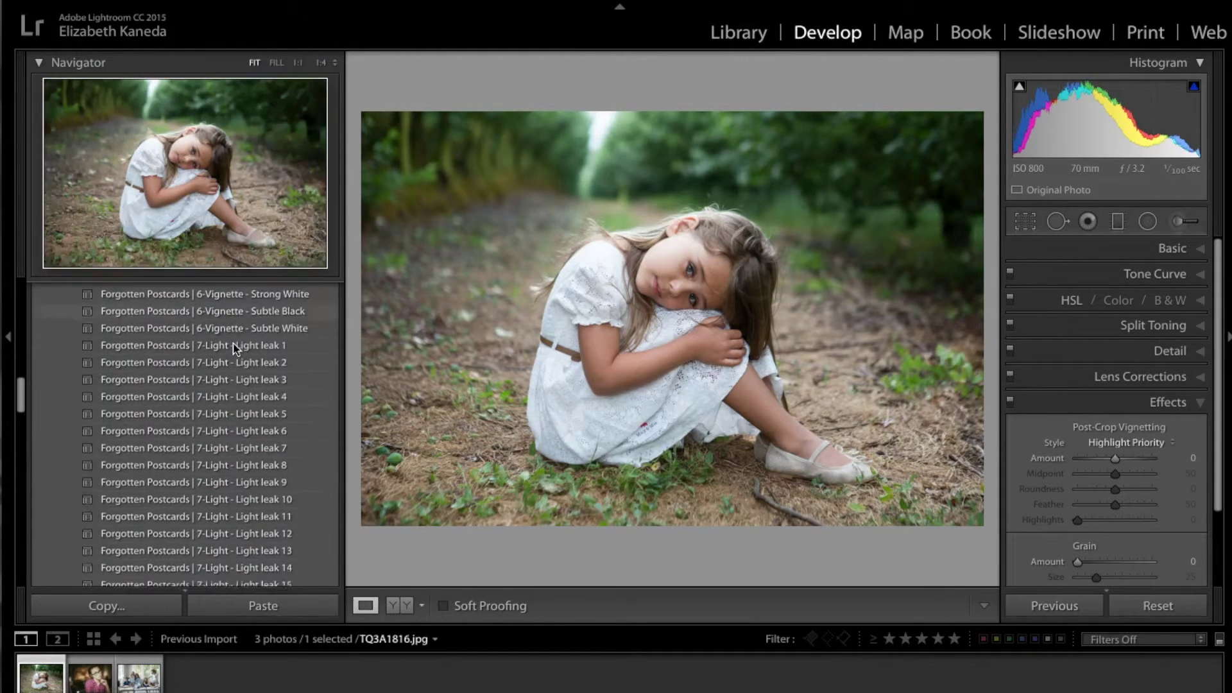
scroll(235, 349, "down", 3)
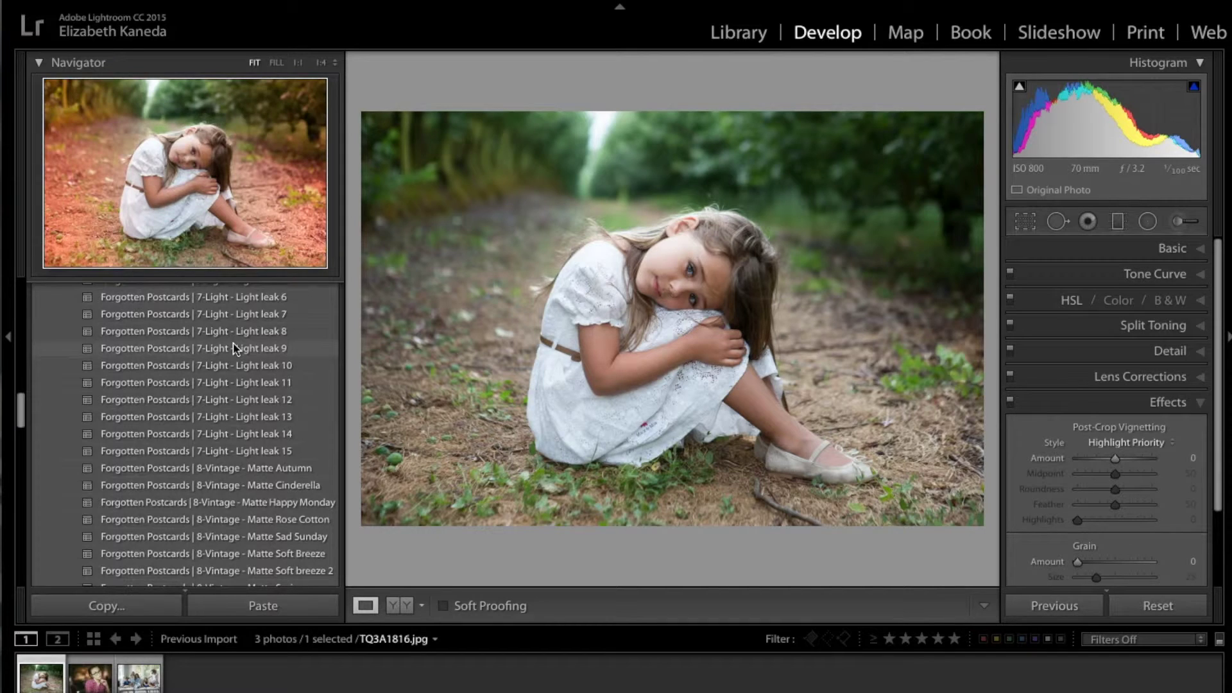
scroll(235, 348, "down", 10)
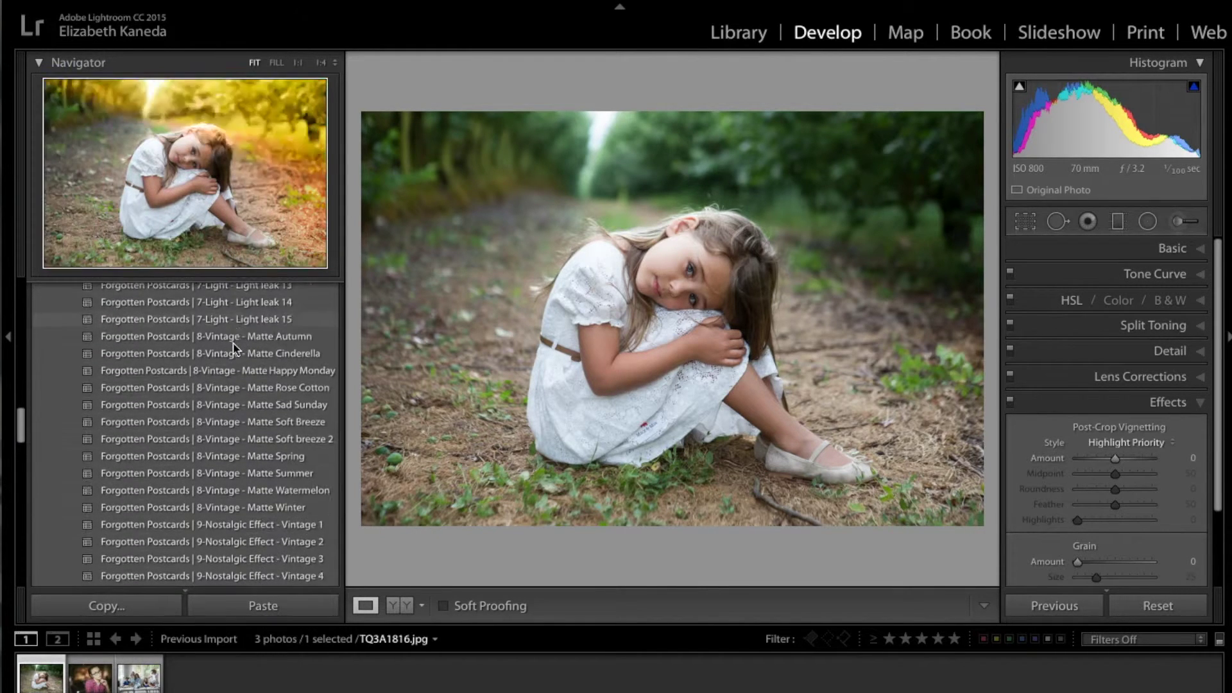
scroll(235, 349, "down", 8)
scroll(235, 349, "up", 14)
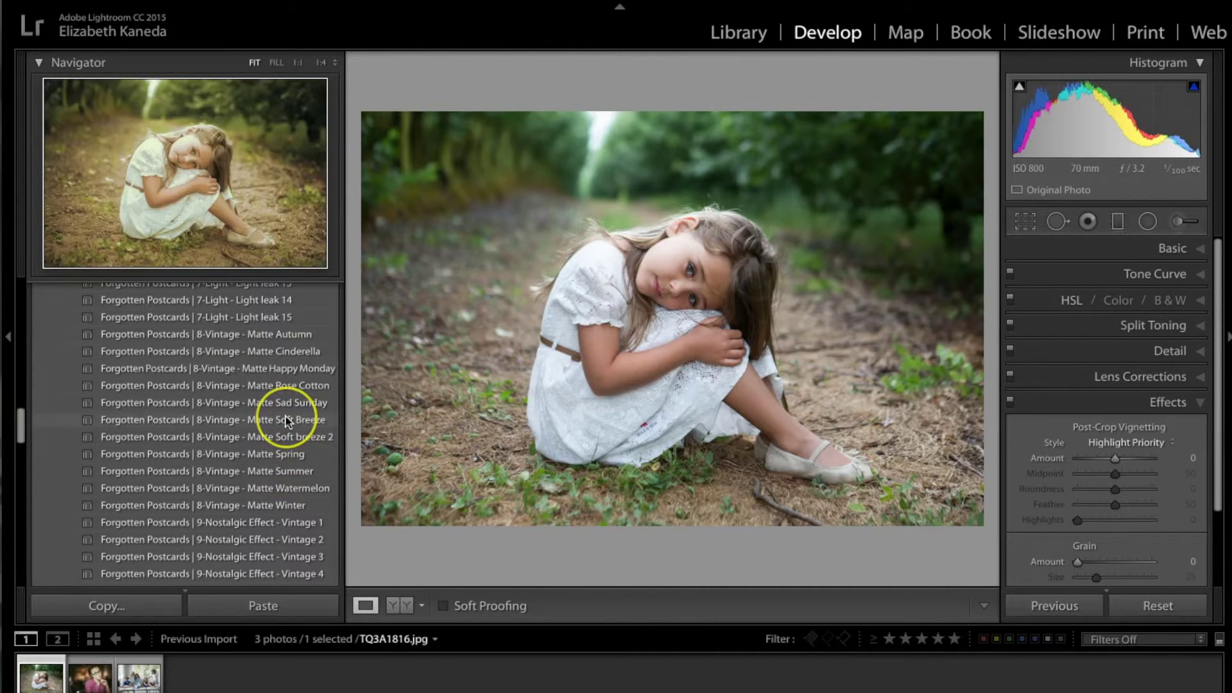
left_click(294, 490)
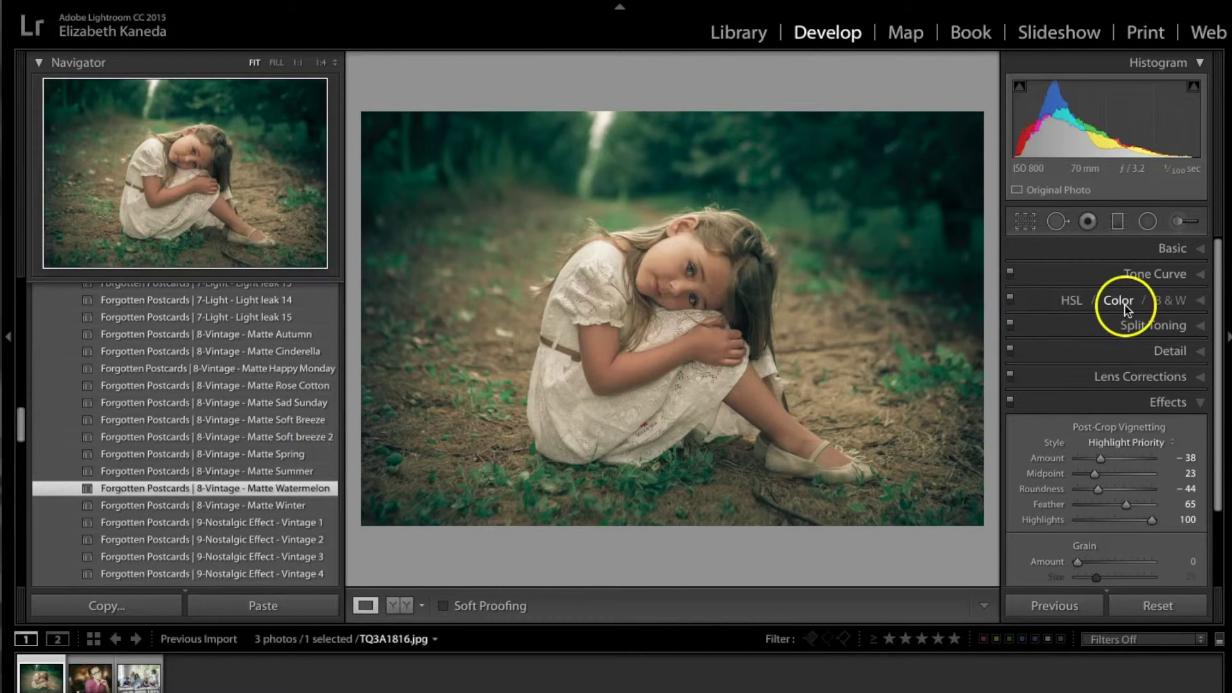
Step: Choose the Light - Brighten brush effect and paint it over the girl's hair and face
left_click(1181, 222)
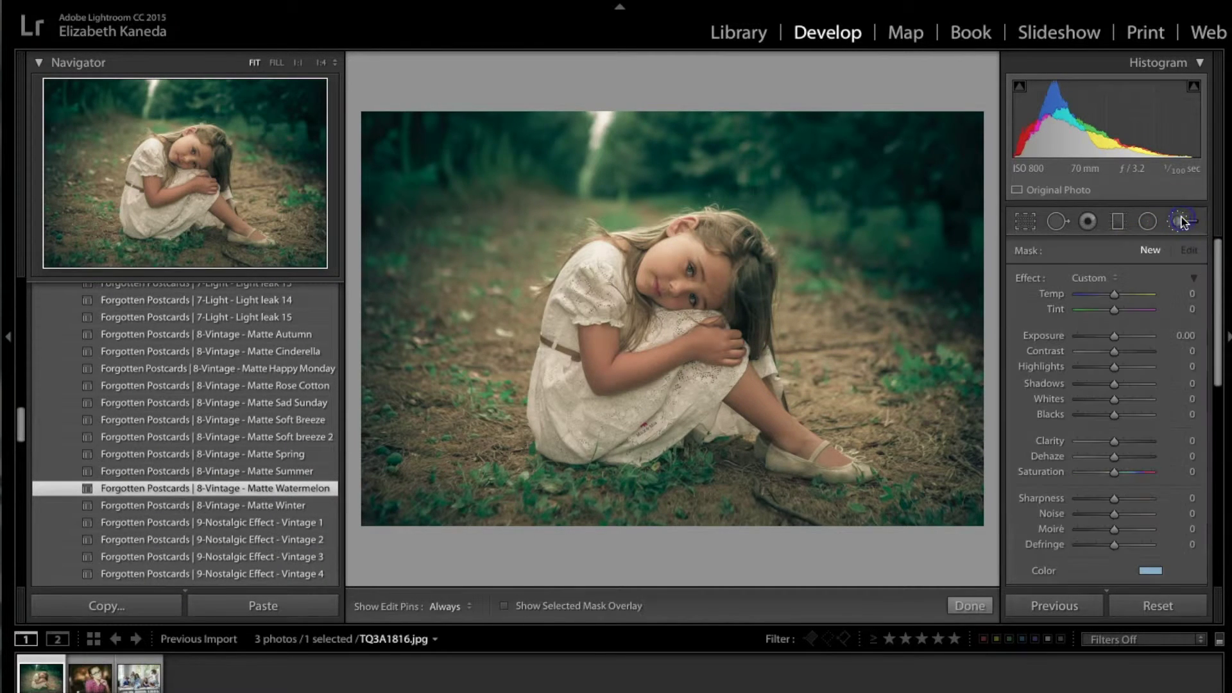
left_click(1098, 279)
scroll(1096, 280, "down", 6)
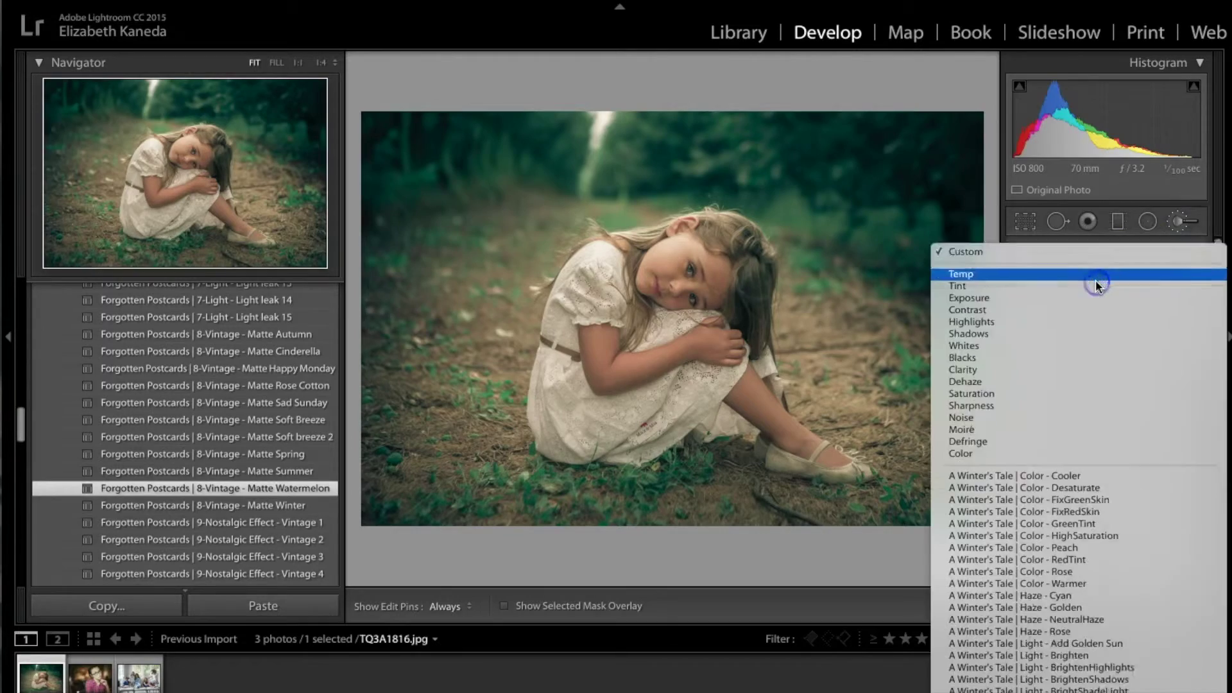
scroll(1096, 281, "down", 20)
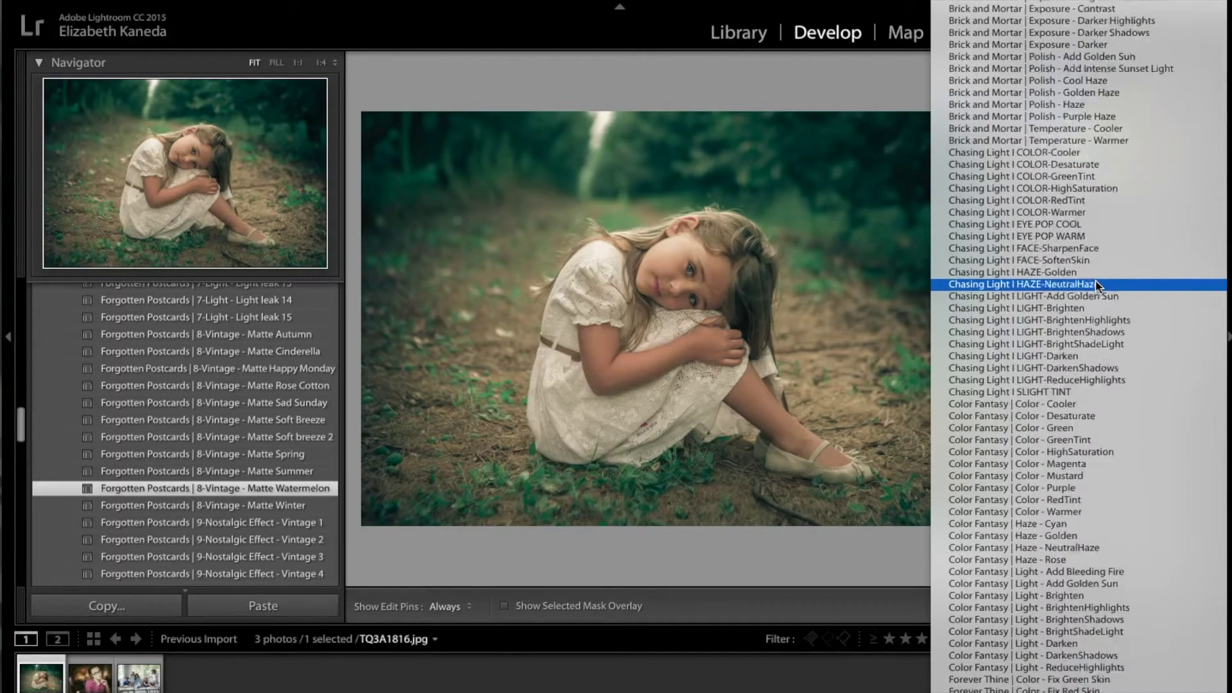
scroll(1098, 286, "down", 11)
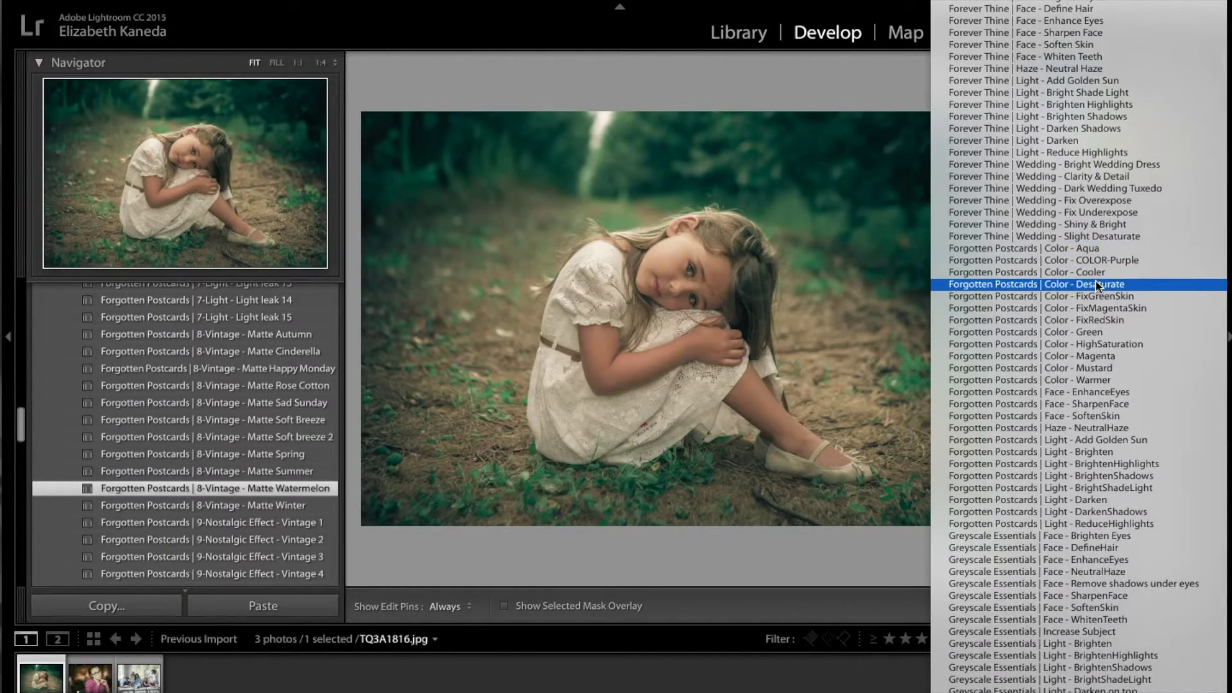
left_click_drag(1098, 287, 1069, 385)
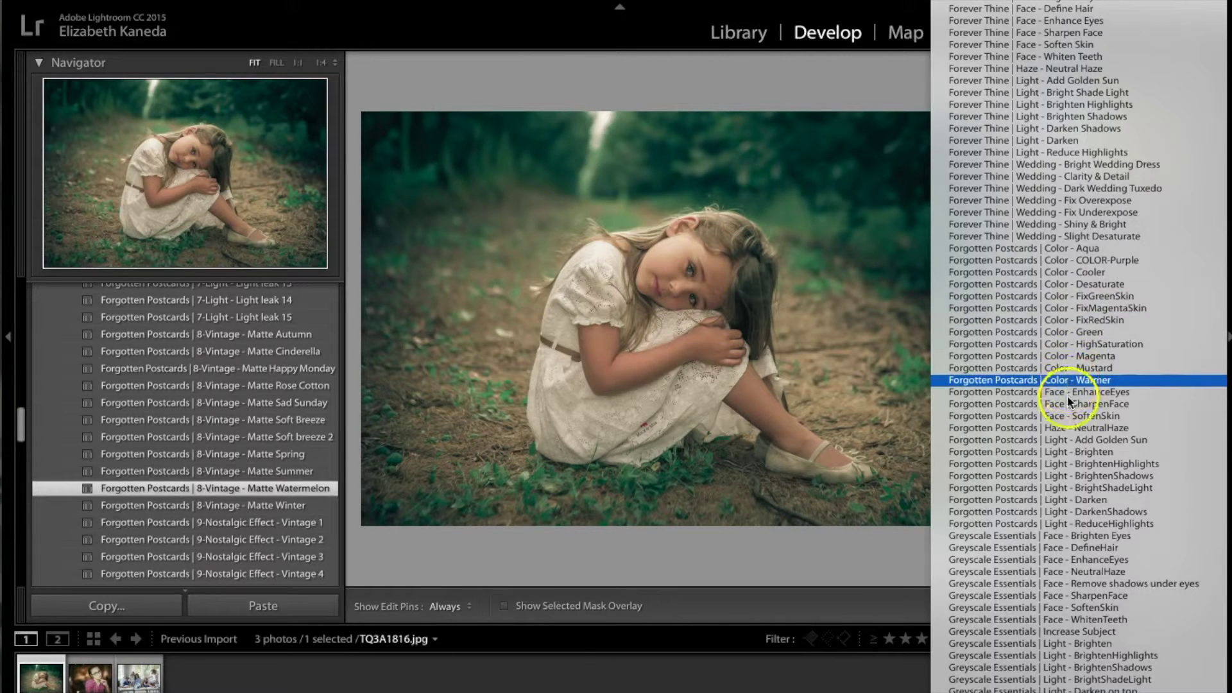
left_click(1095, 453)
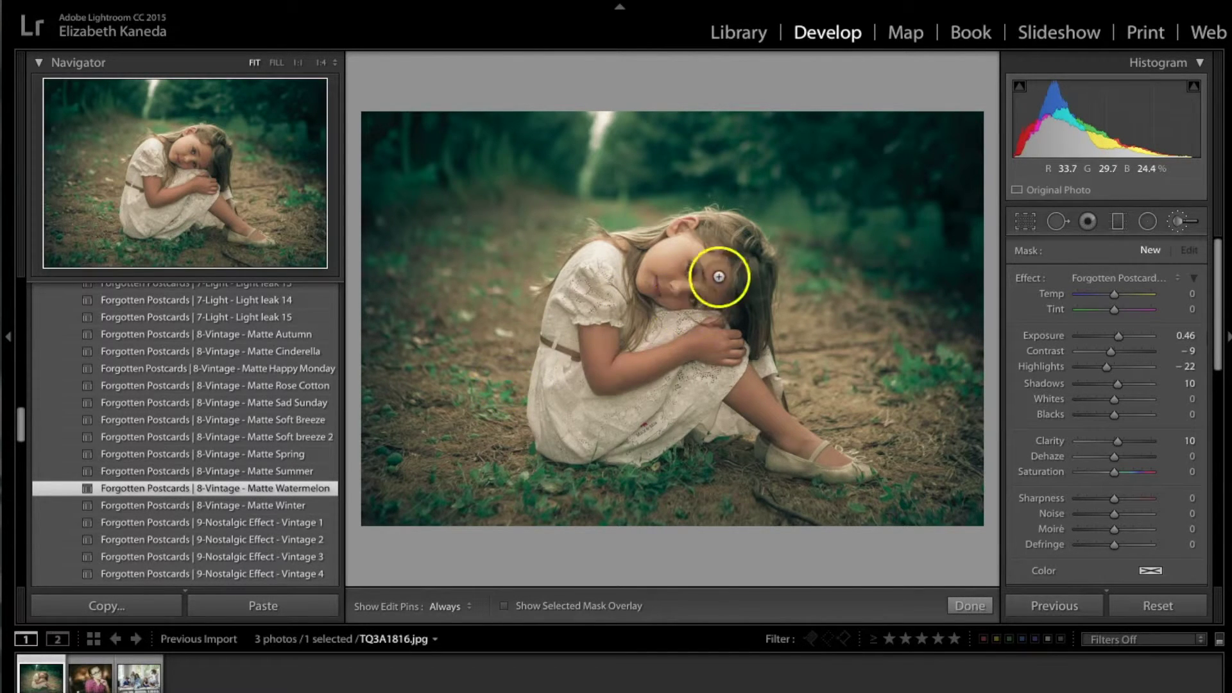
mouse_move(732, 290)
left_mouse_down()
mouse_move(661, 314)
mouse_move(603, 273)
left_mouse_up()
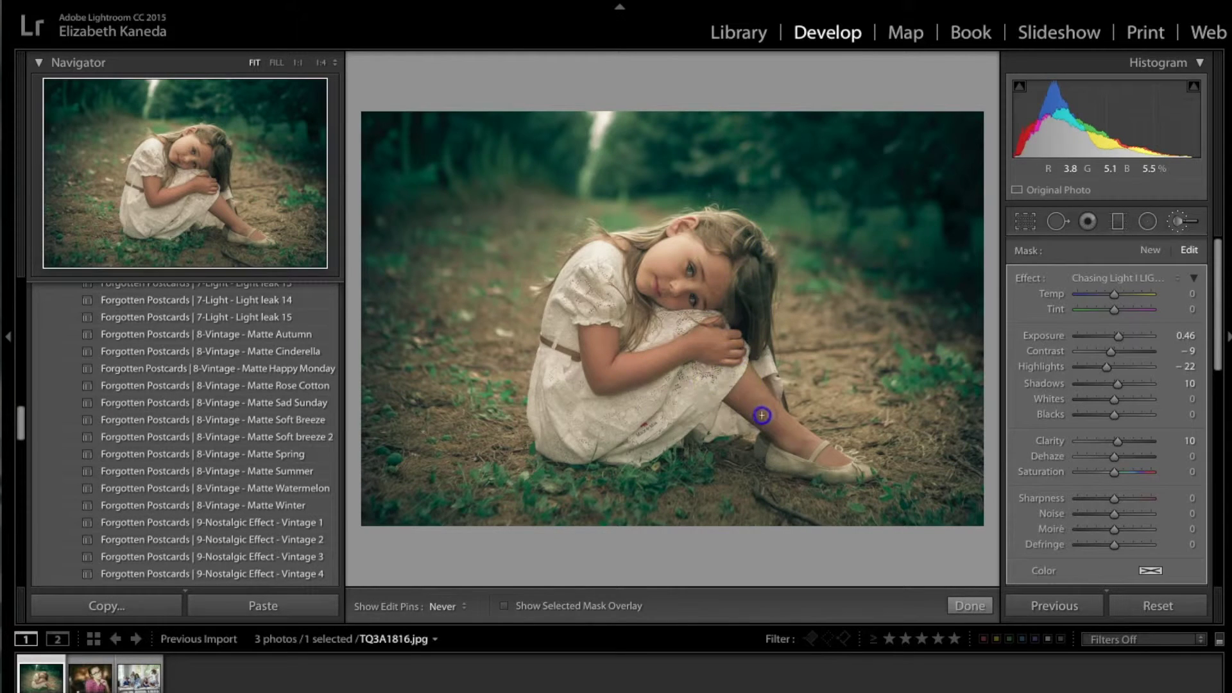
key("h")
left_click_drag(1123, 336, 1133, 335)
Step: Brush a new mask over her cheek, knees, dress and legs at Exposure 2.65, Contrast 25
left_click(1149, 250)
key("h")
left_click_drag(689, 303, 693, 311)
mouse_move(615, 339)
left_mouse_down()
mouse_move(707, 349)
mouse_move(669, 409)
mouse_move(625, 446)
mouse_move(547, 410)
mouse_move(553, 358)
mouse_move(599, 264)
mouse_move(613, 283)
mouse_move(756, 278)
mouse_move(702, 230)
left_mouse_up()
mouse_move(745, 366)
left_mouse_down()
mouse_move(812, 457)
mouse_move(737, 391)
left_mouse_up()
key("h")
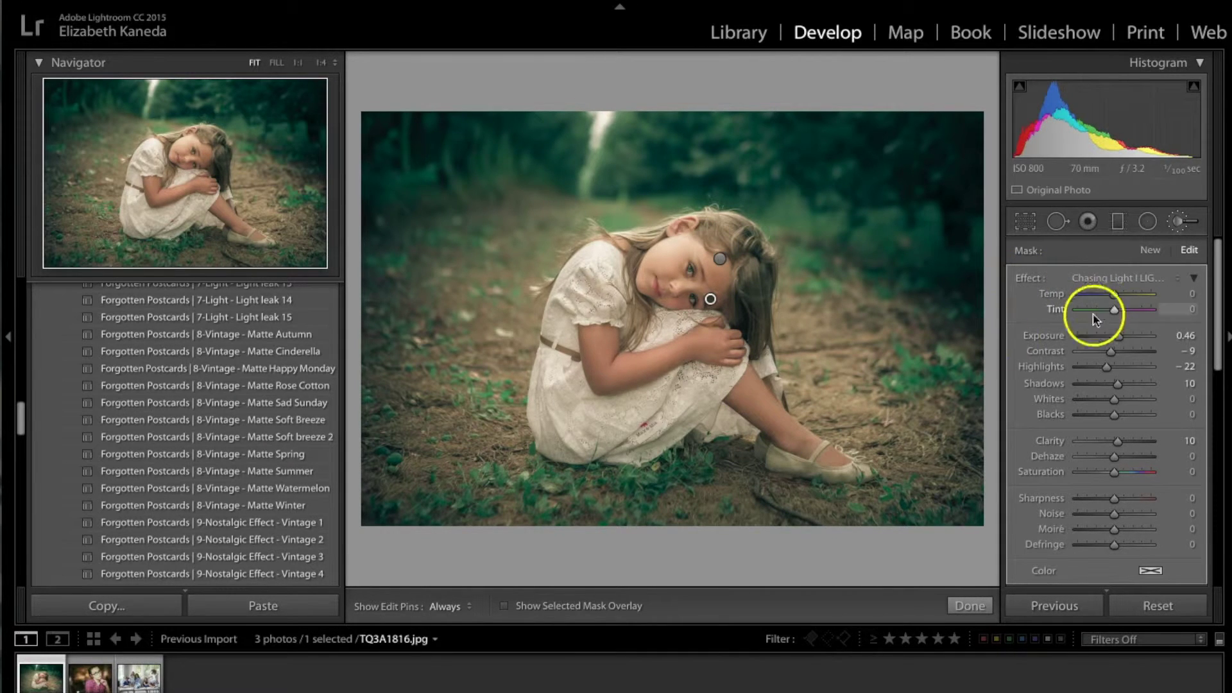
left_click_drag(1123, 340, 1118, 342)
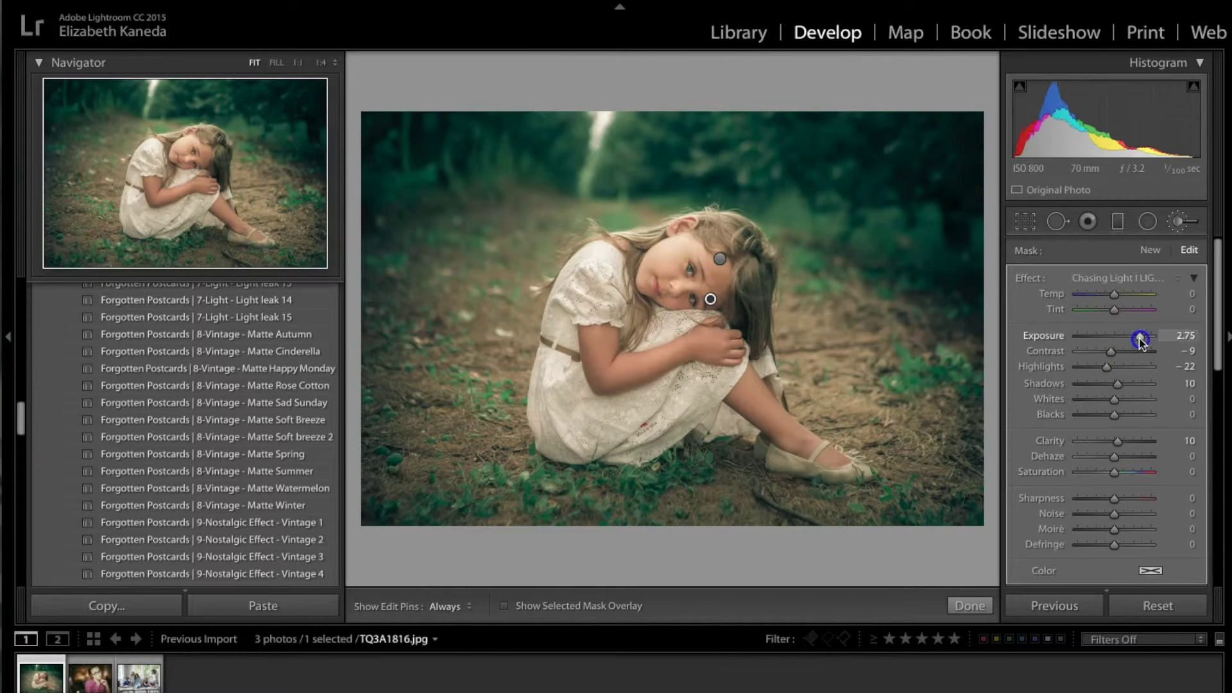
left_click_drag(1138, 340, 1128, 354)
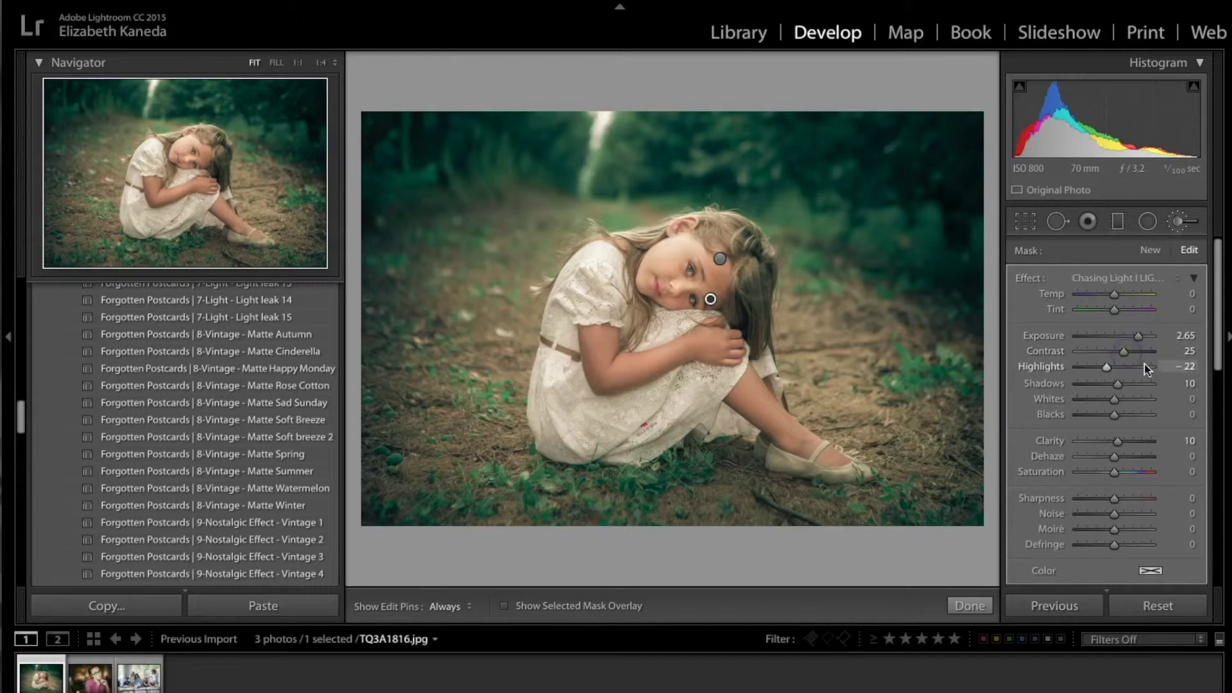
left_click(1179, 224)
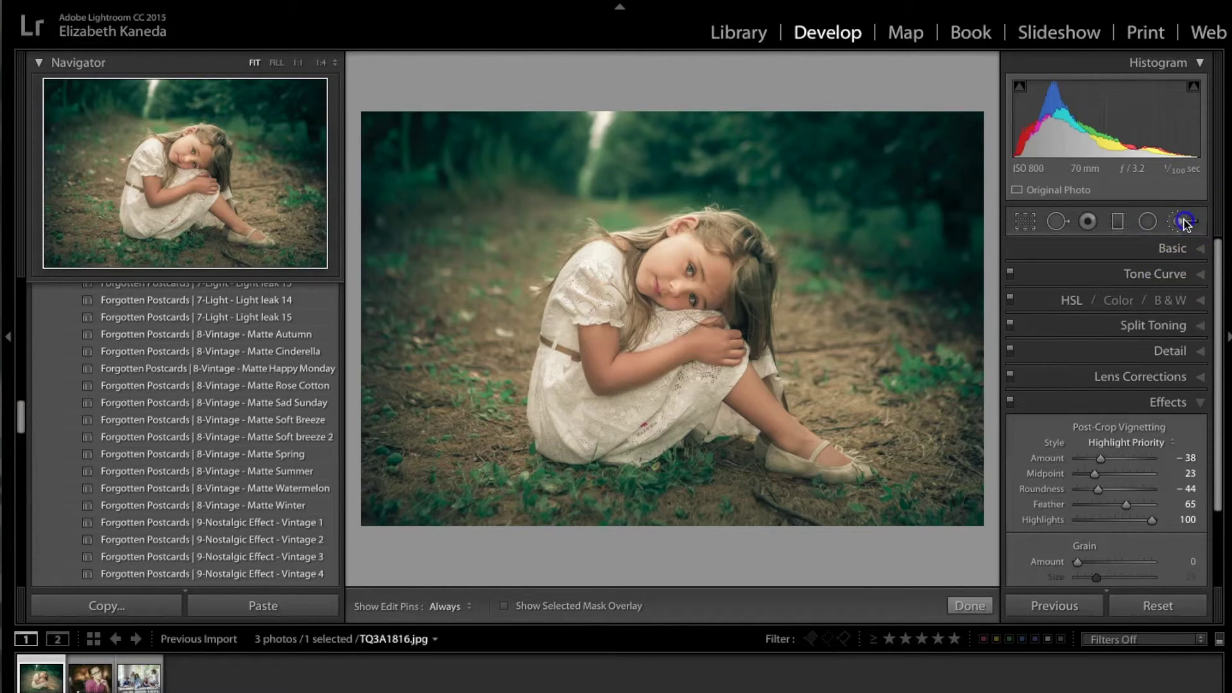
Step: Start a new brush mask using the Forgotten Postcards Color - Mustard effect
left_click(1185, 222)
left_click(1153, 250)
left_click(1148, 280)
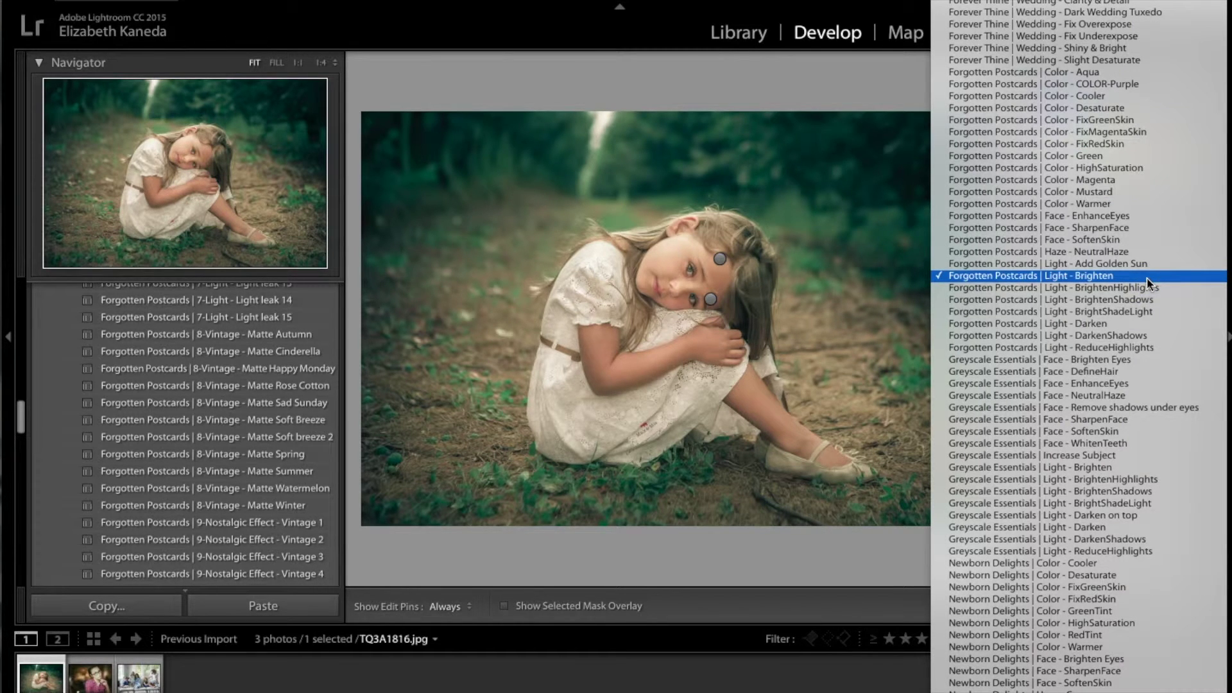
left_click(1111, 194)
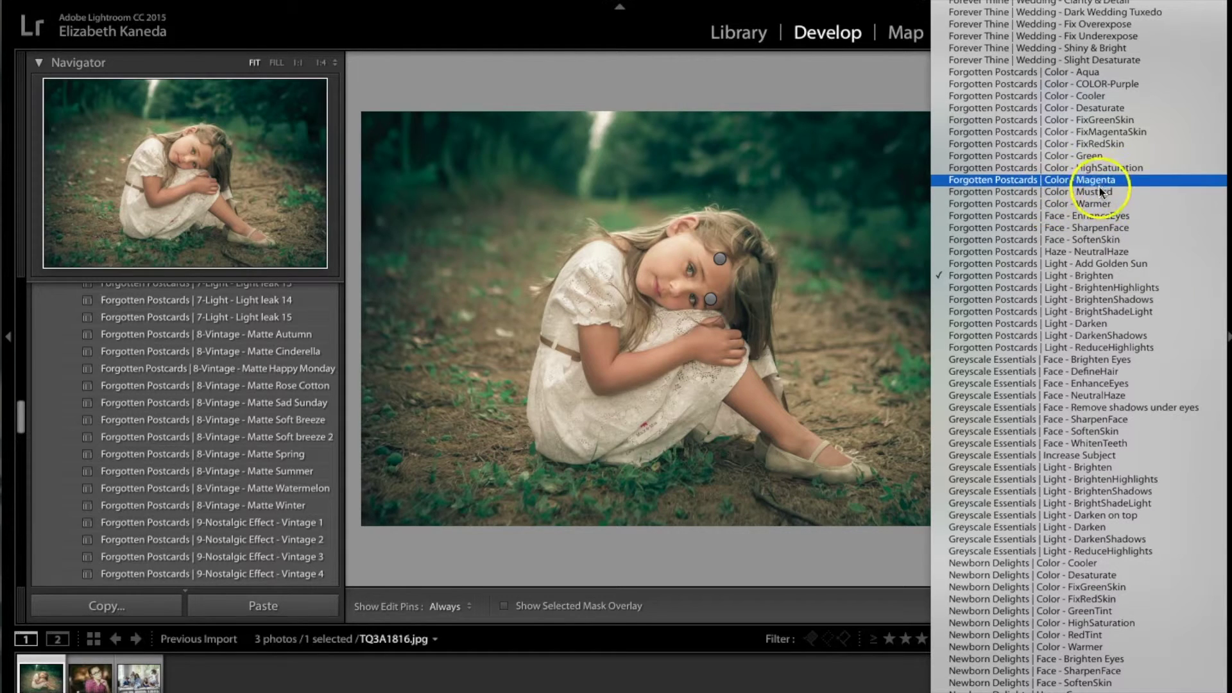
left_click(1100, 192)
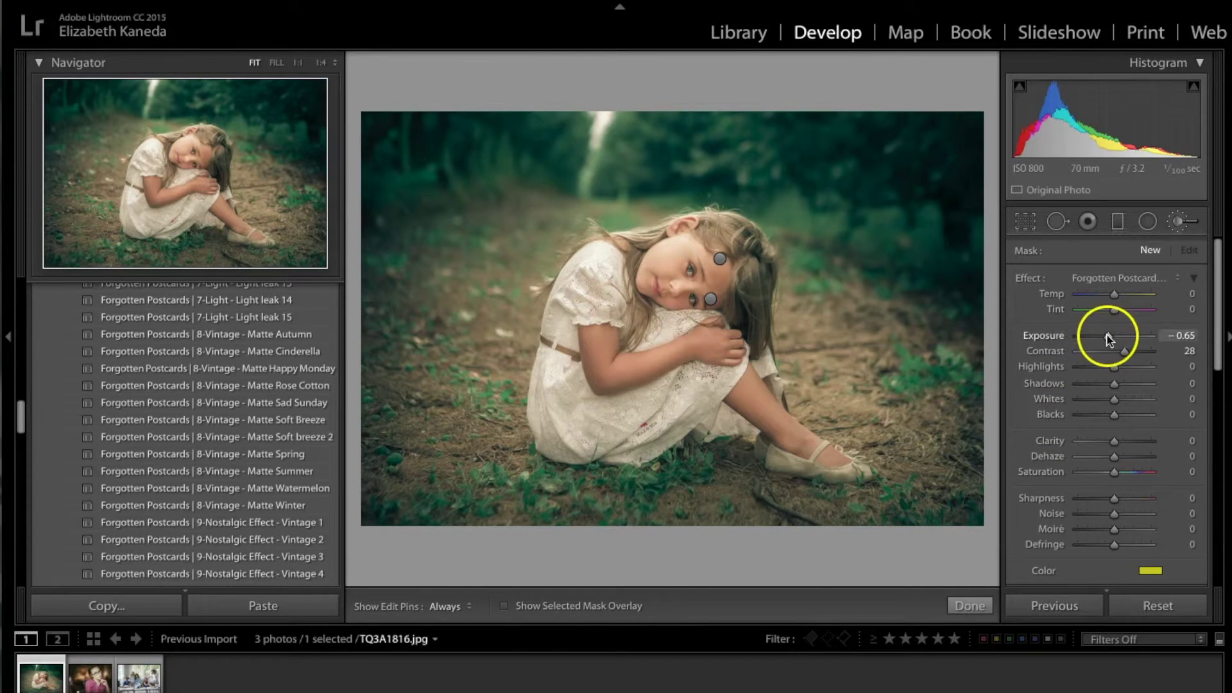
Step: Paint the darkening over the background on both sides, undoing an accidental pin move
key("h")
mouse_move(896, 270)
left_mouse_down()
mouse_move(922, 256)
mouse_move(858, 171)
mouse_move(842, 281)
mouse_move(883, 216)
mouse_move(815, 170)
left_mouse_up()
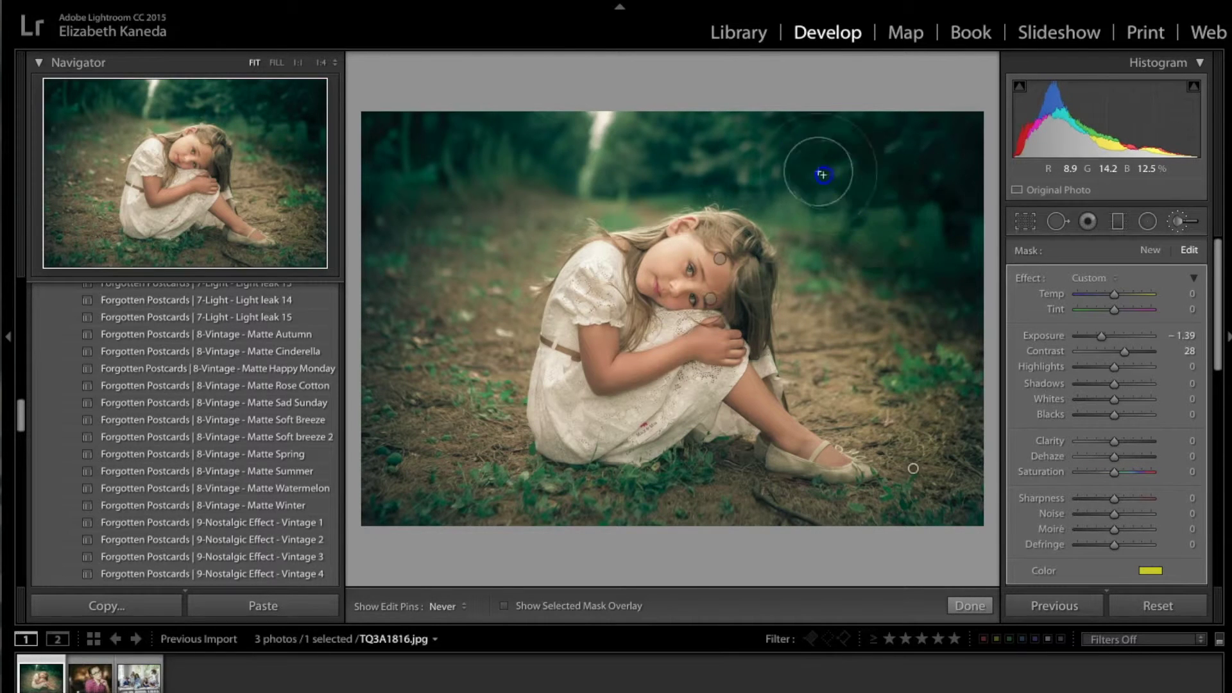
mouse_move(453, 249)
left_mouse_down()
mouse_move(462, 391)
mouse_move(514, 486)
mouse_move(570, 509)
mouse_move(489, 468)
mouse_move(501, 184)
mouse_move(477, 140)
left_mouse_up()
key("h")
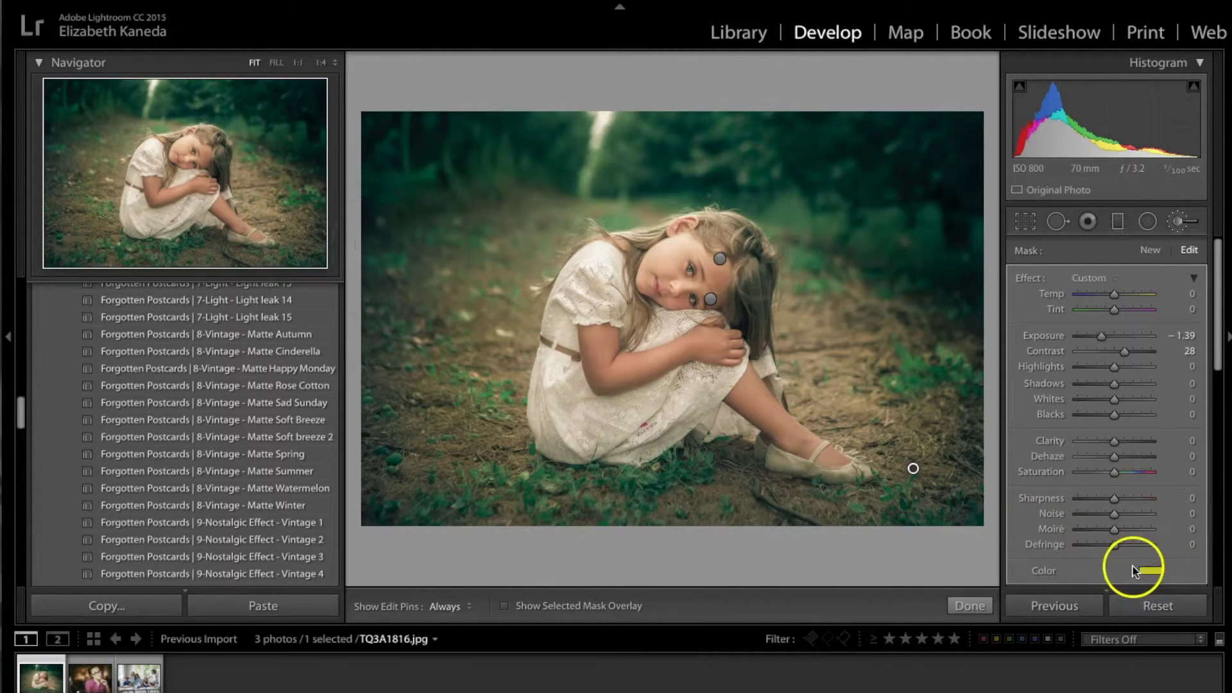
left_click_drag(914, 463, 927, 350)
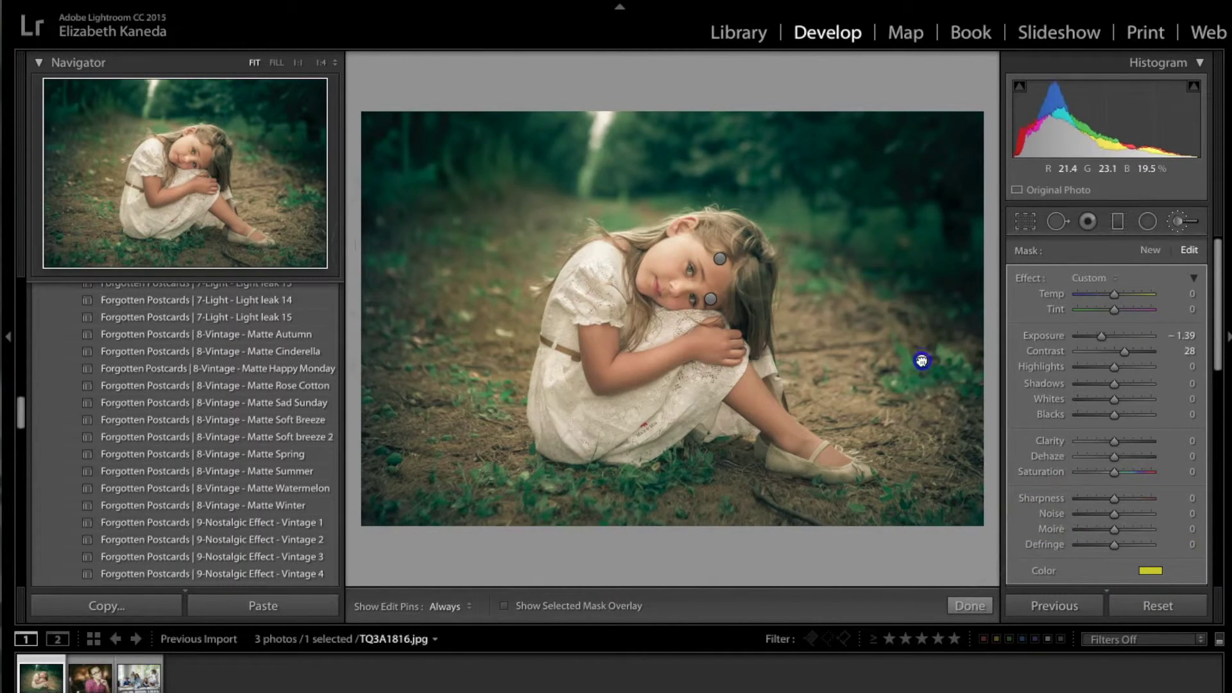
key("ctrl+z")
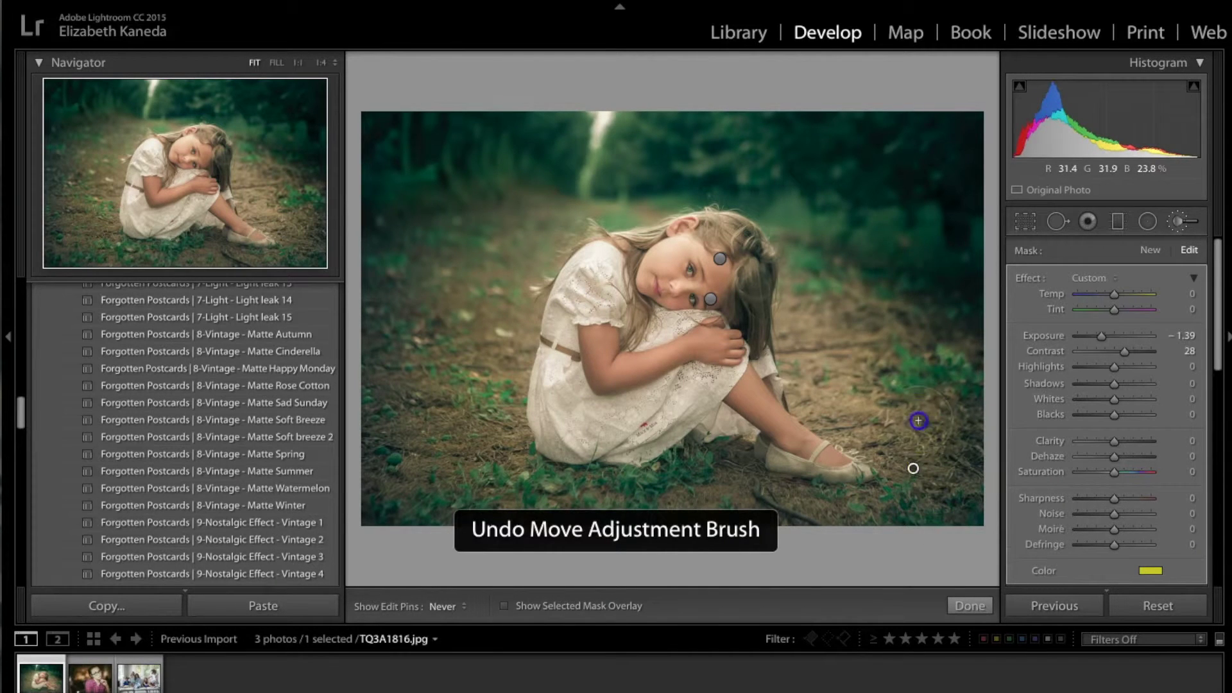
key("h")
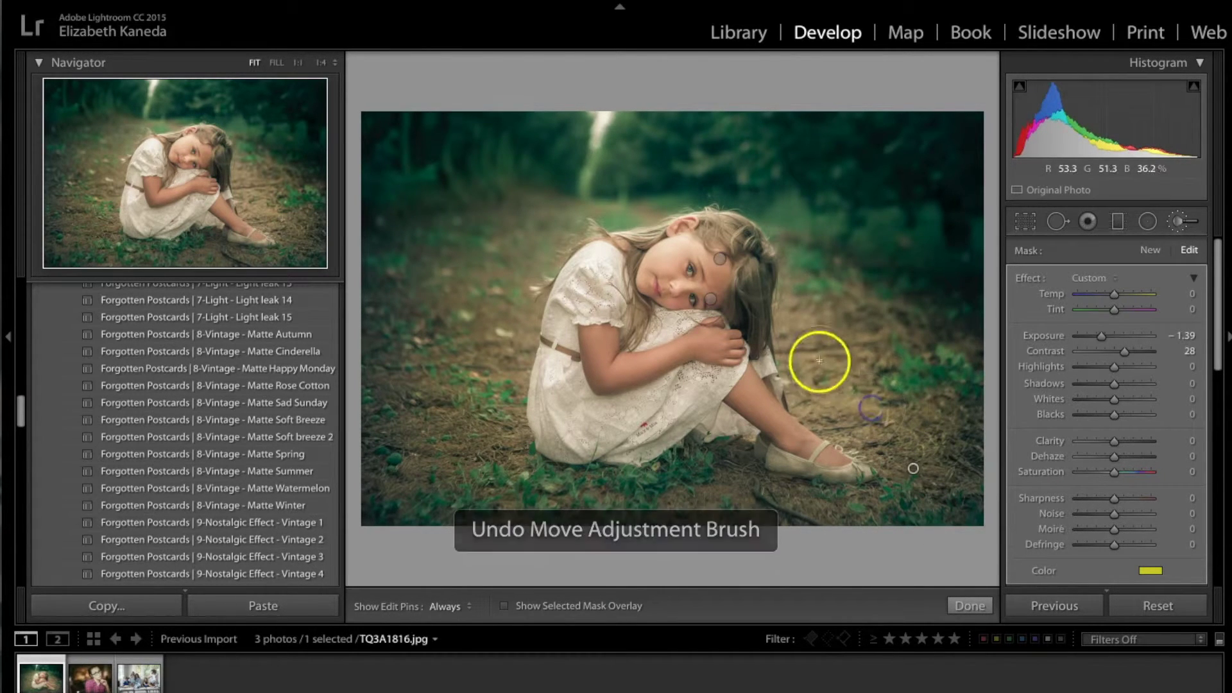
key("h")
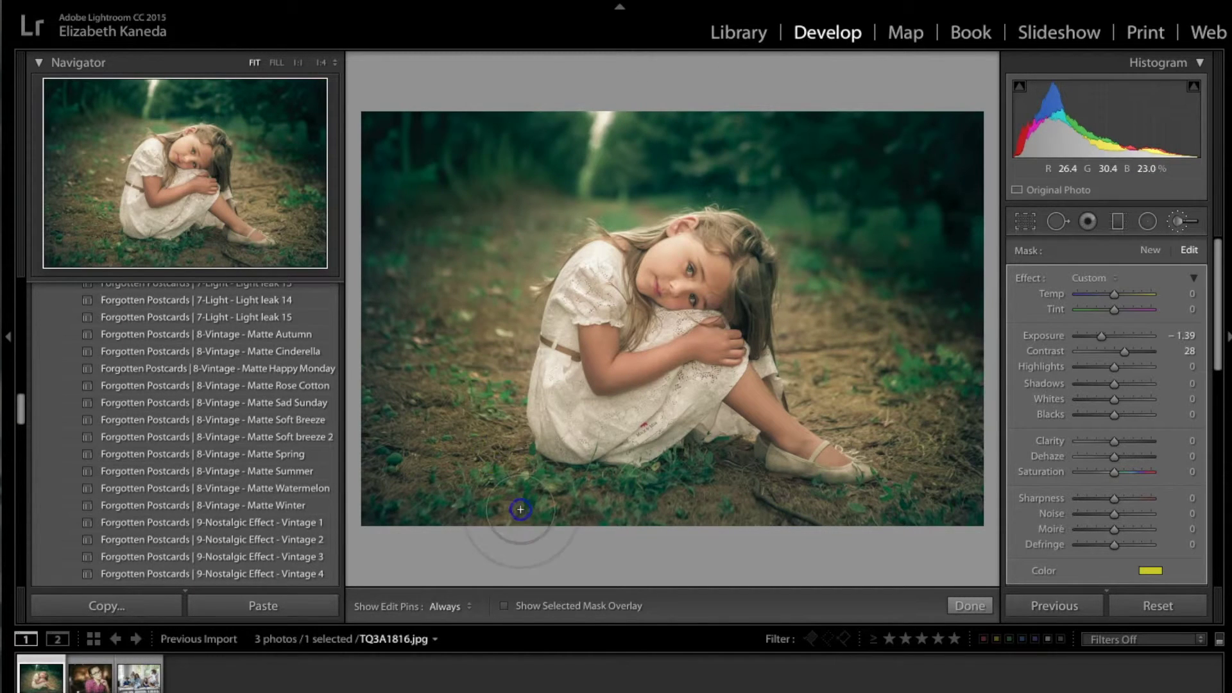
Step: Start a new brush adjustment using a Forgotten Postcards color effect preset
key("h")
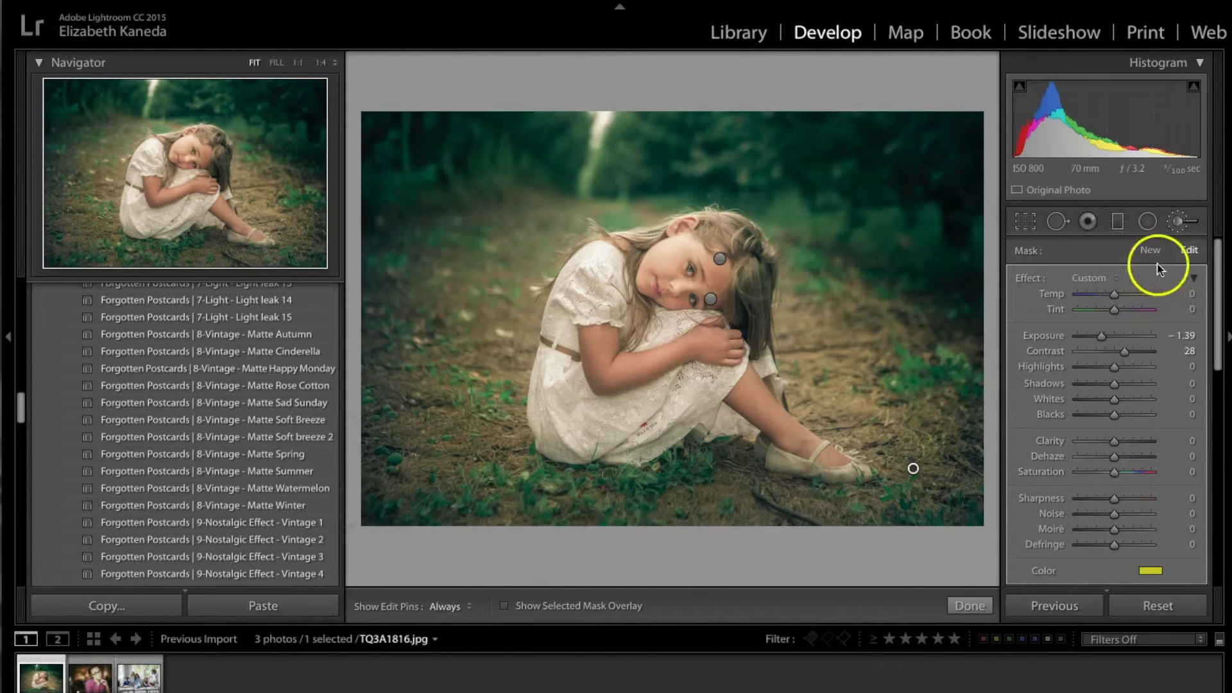
left_click(1149, 252)
left_click(1056, 278)
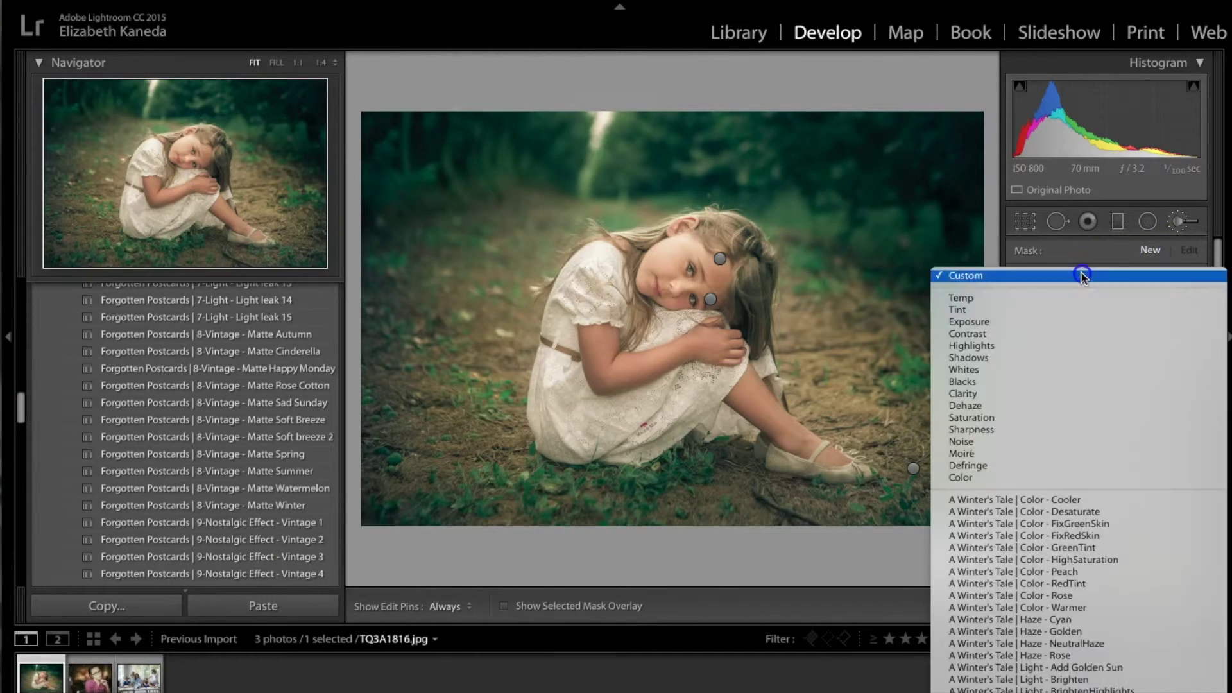
scroll(1081, 271, "down", 7)
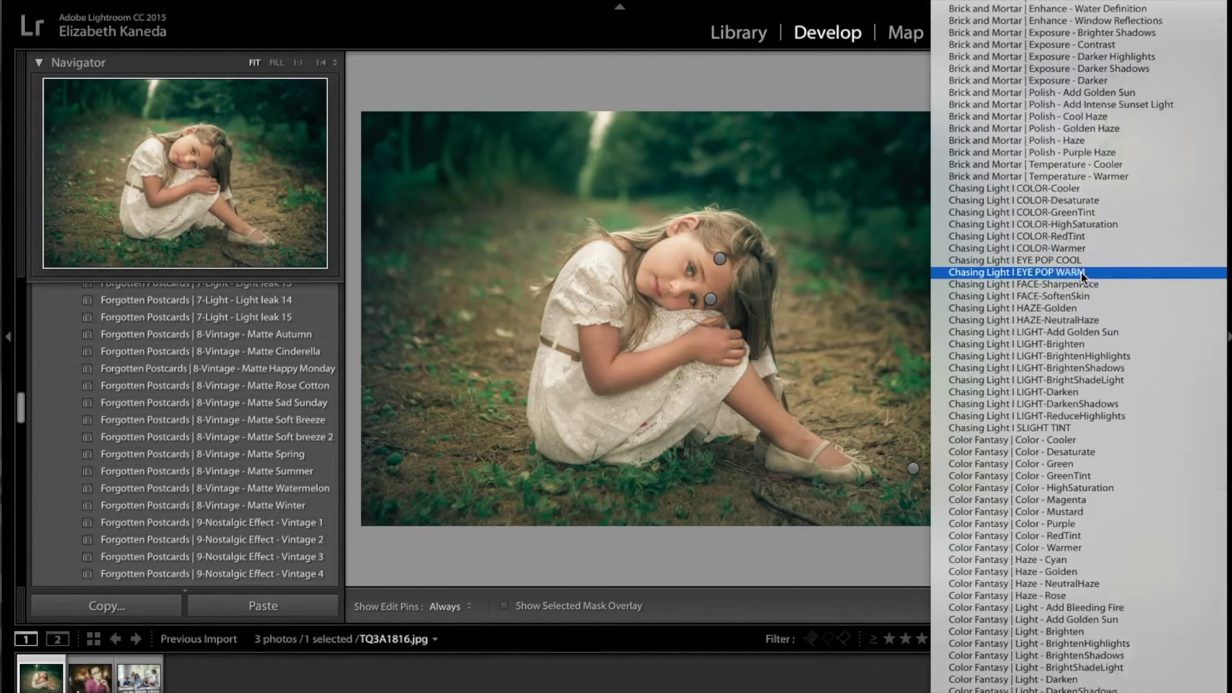
scroll(1081, 272, "down", 10)
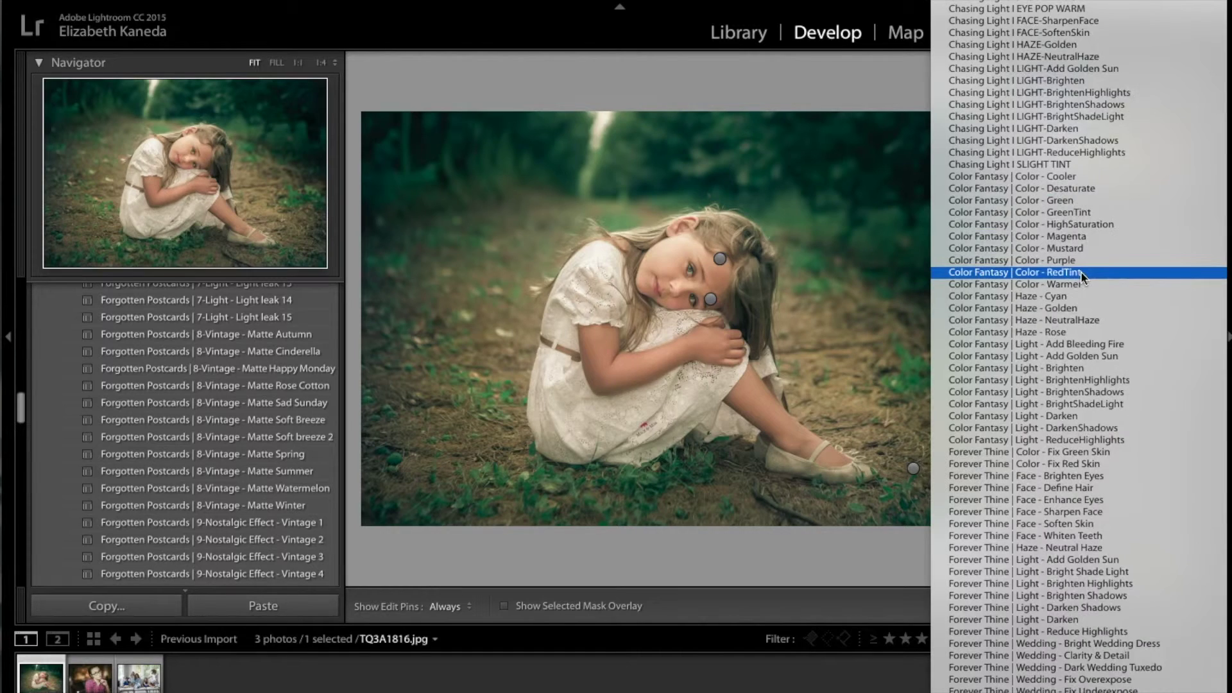
scroll(1081, 272, "down", 5)
left_click(1096, 310)
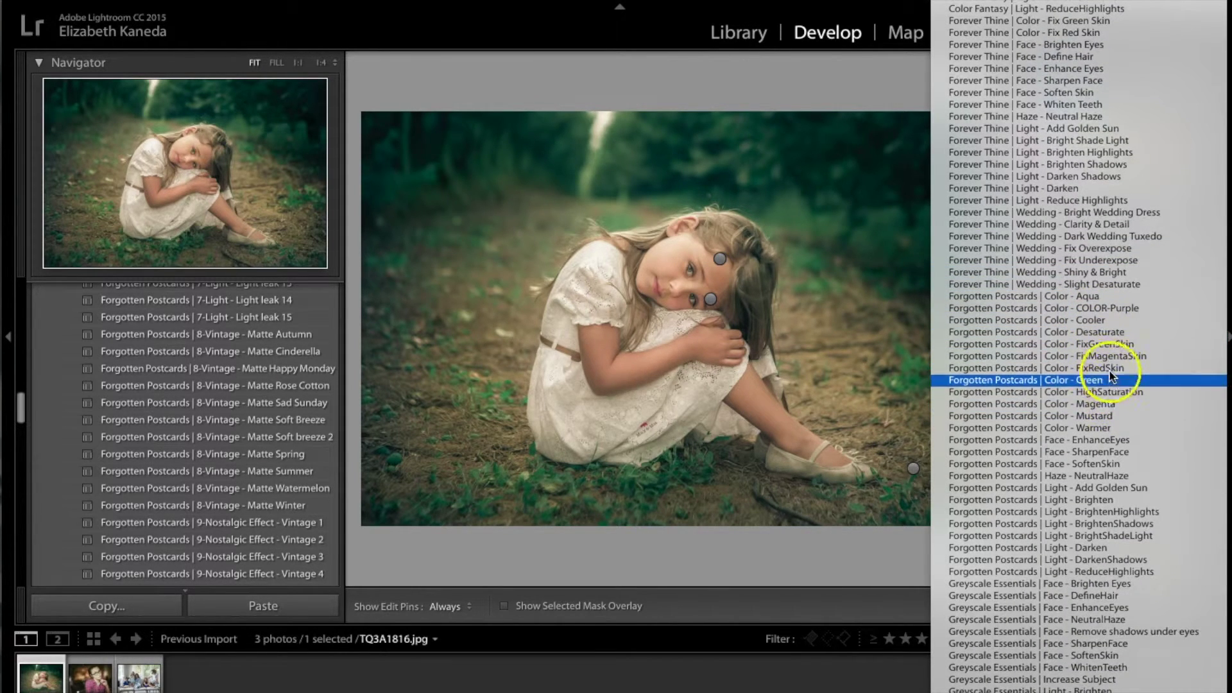
left_click(1107, 406)
Step: Set the brush exposure to −1.16, paint along the photo's bottom edge, and finish brushing
left_click(1102, 334)
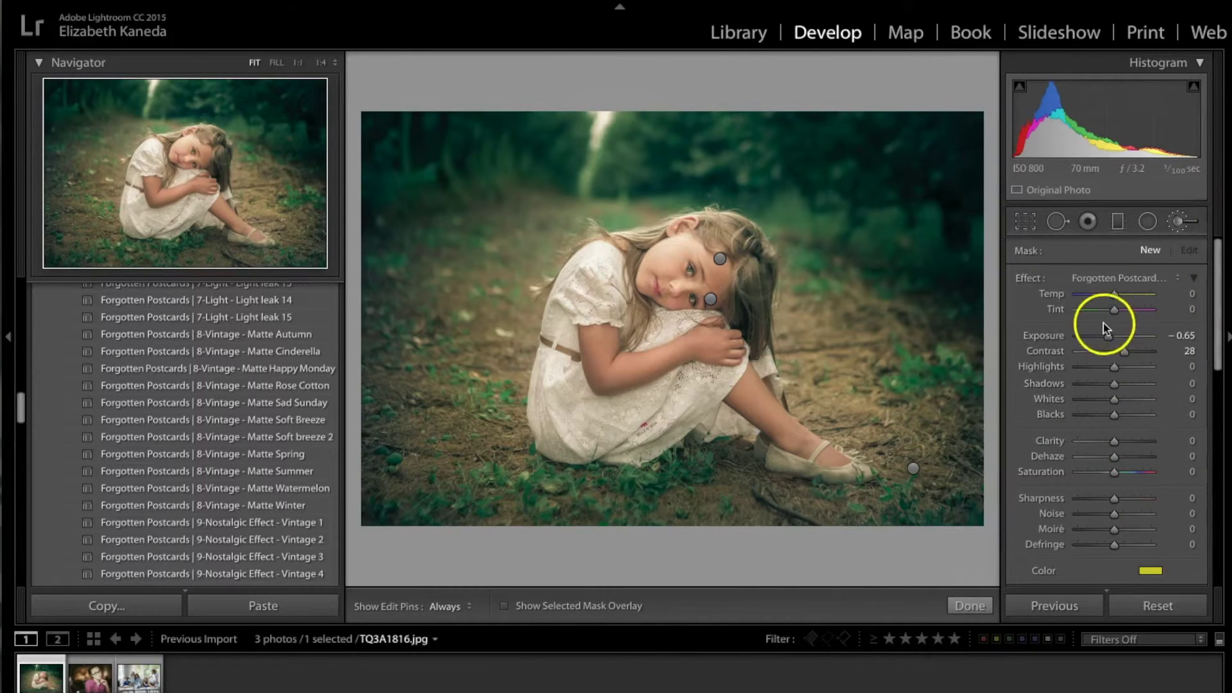
left_click_drag(1107, 339, 1103, 339)
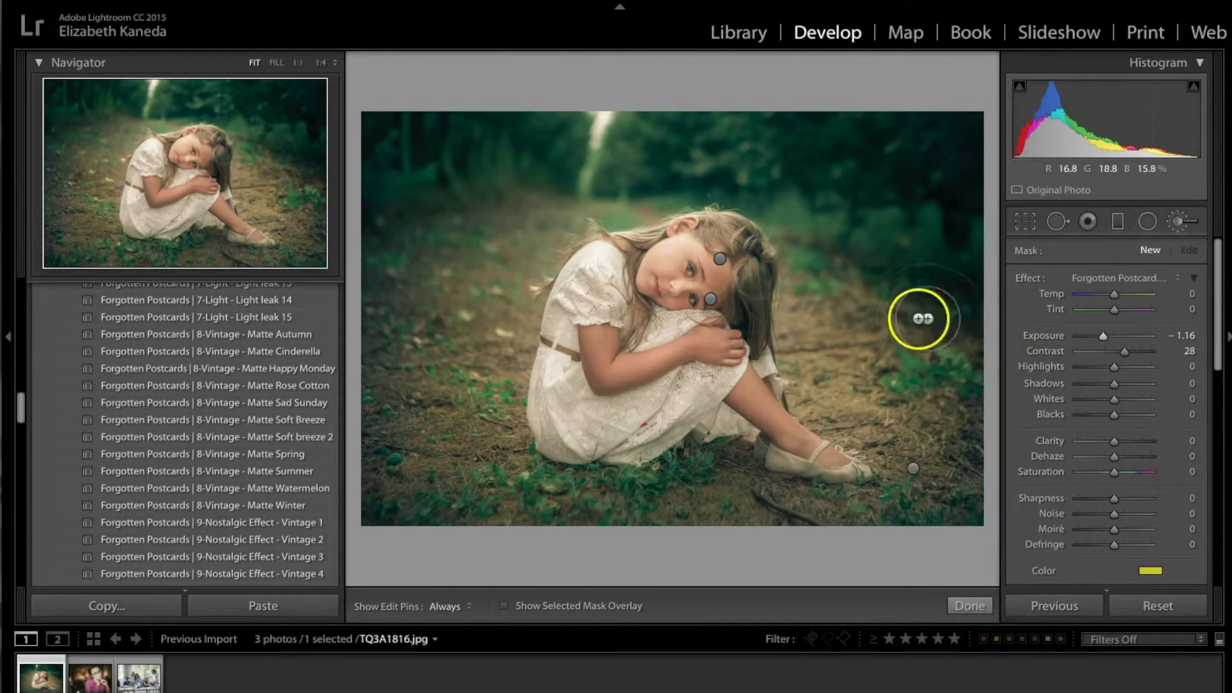
key("h")
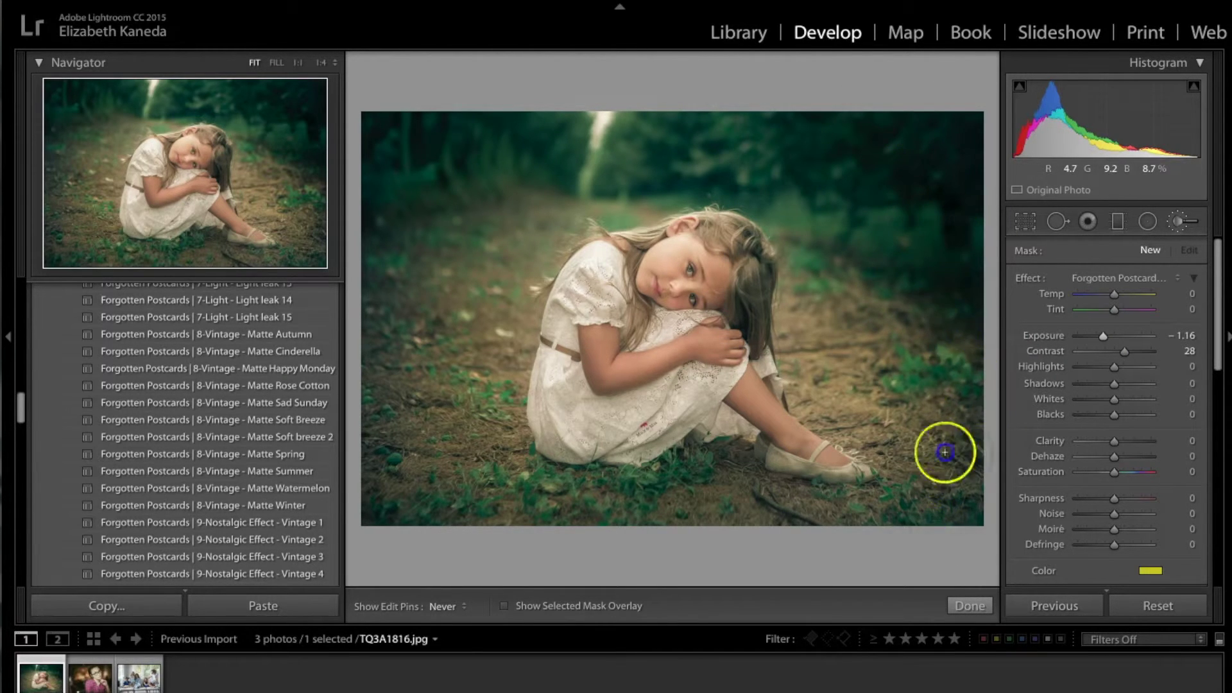
mouse_move(869, 507)
left_mouse_down()
mouse_move(385, 490)
mouse_move(433, 521)
left_mouse_up()
left_click_drag(368, 409, 377, 330)
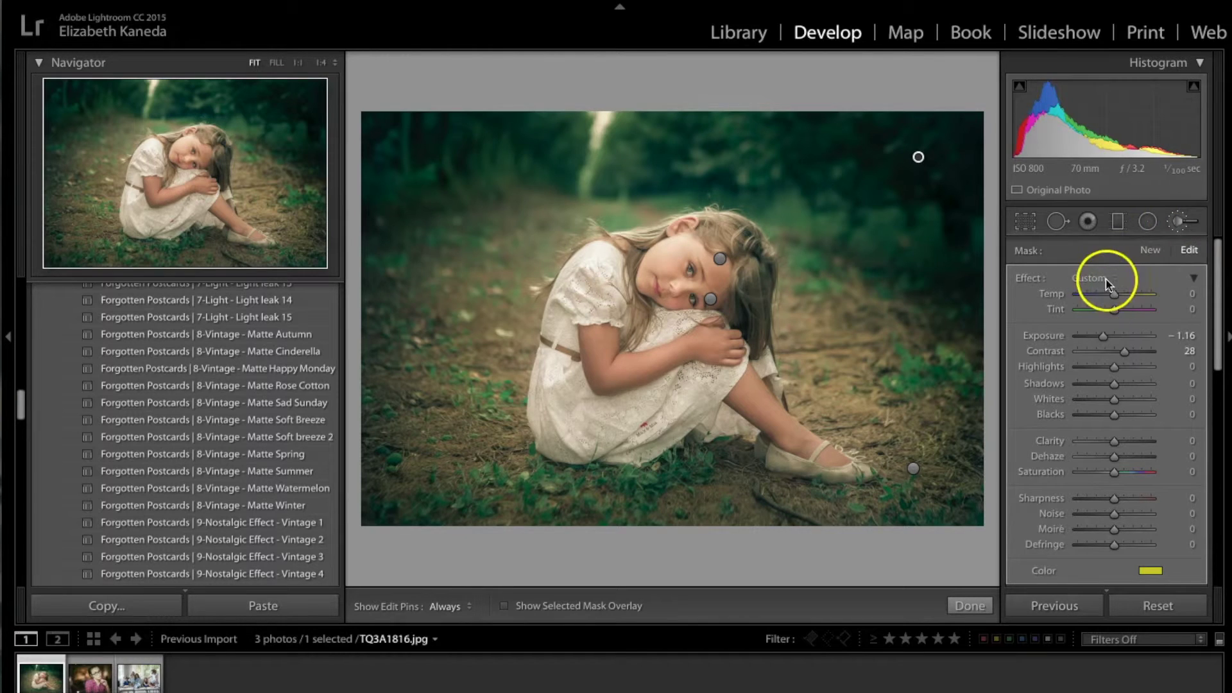
left_click(1179, 224)
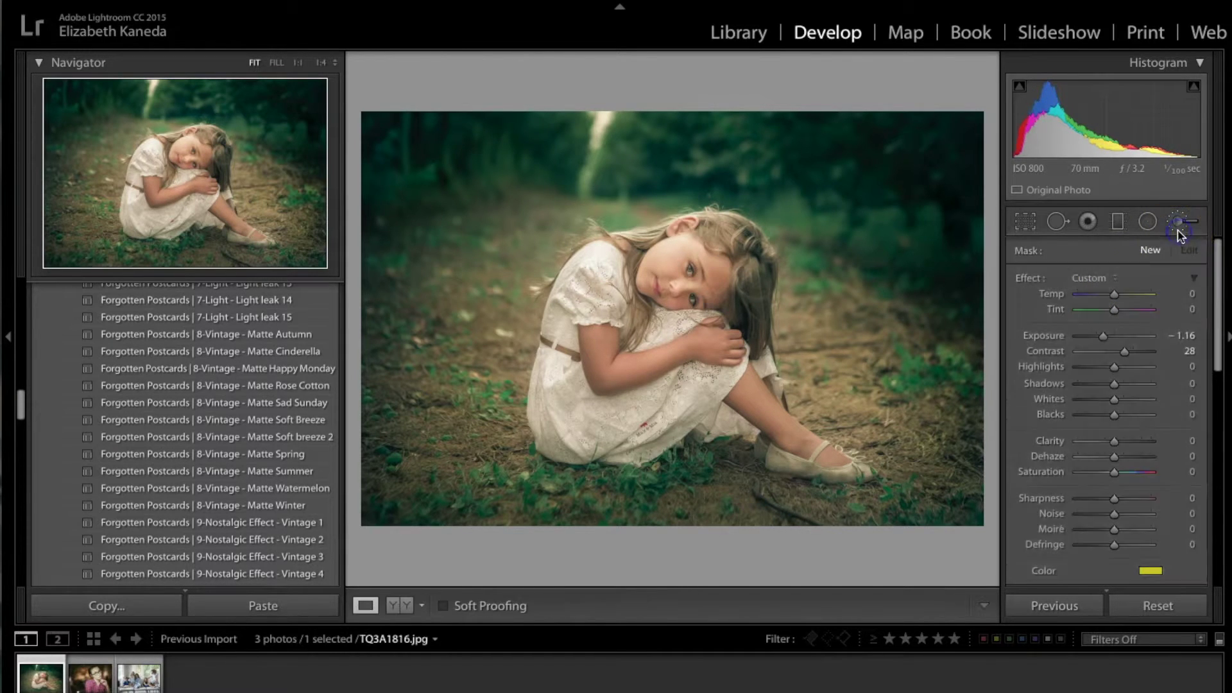
left_click(398, 606)
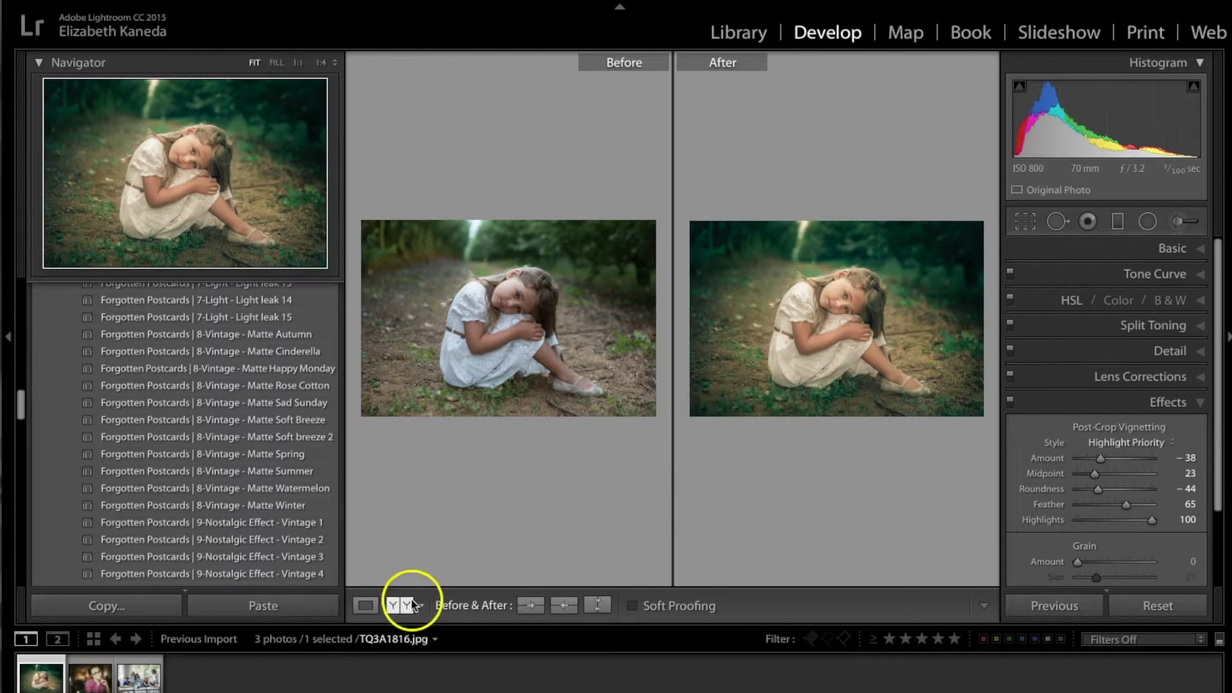
left_click(366, 606)
key("backslash")
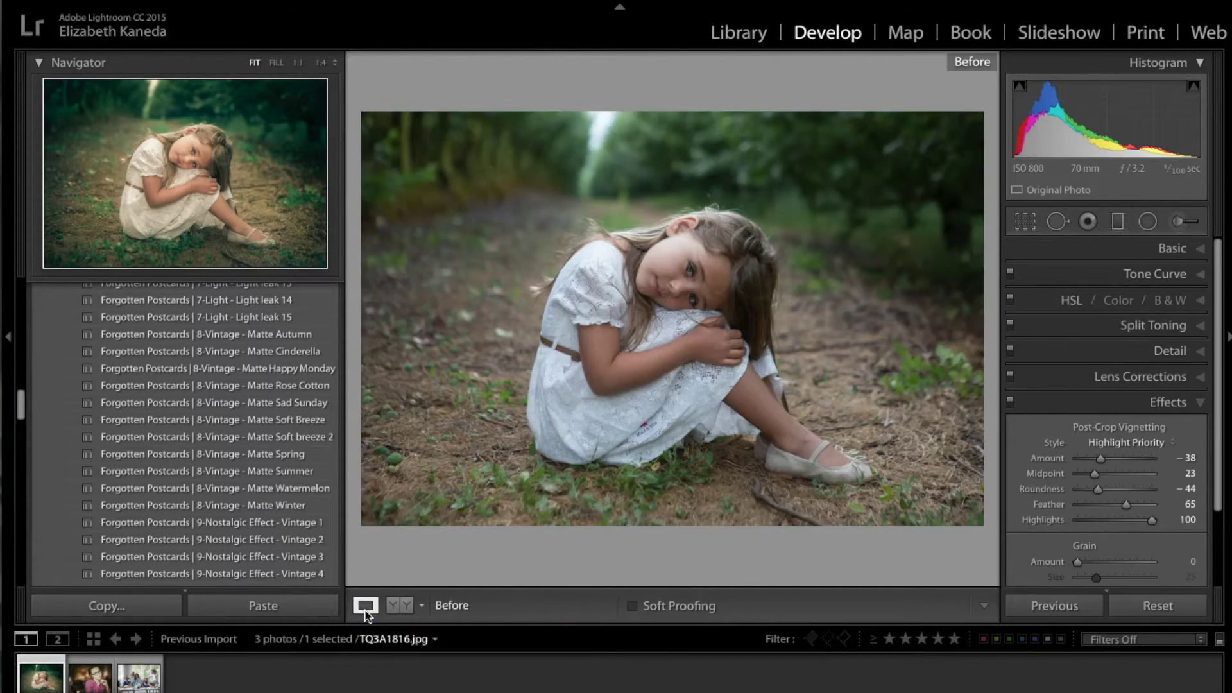
key("backslash")
key("backslash")
key("backslash")
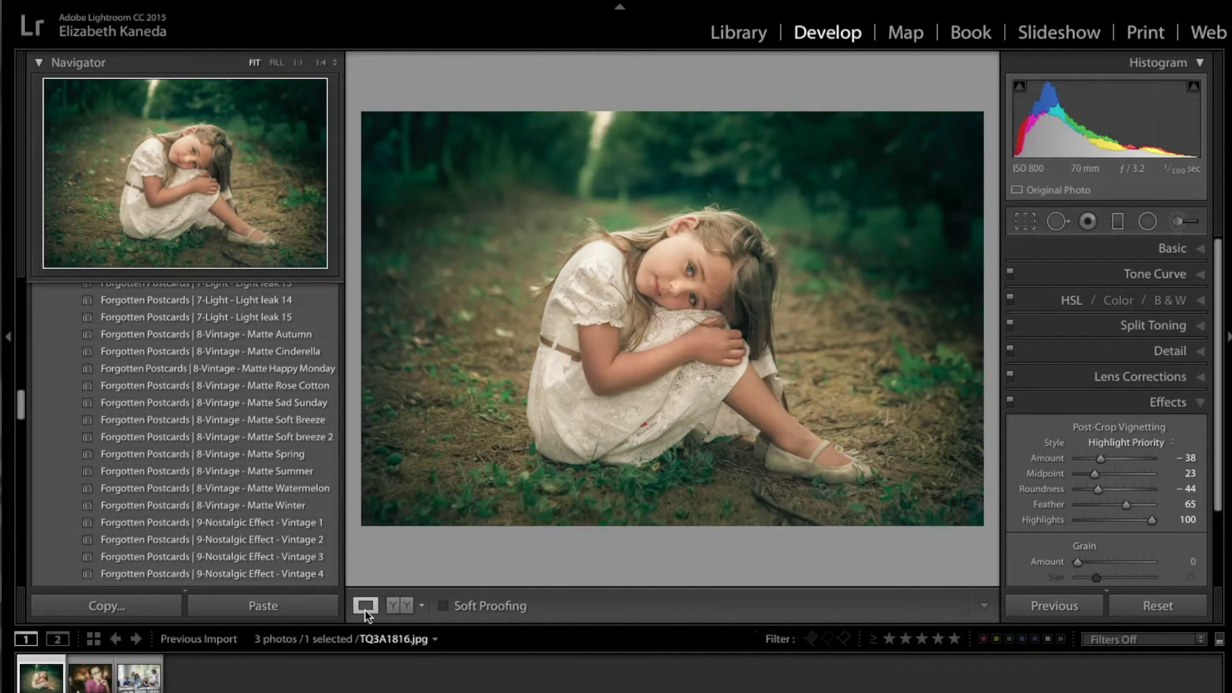
key("backslash")
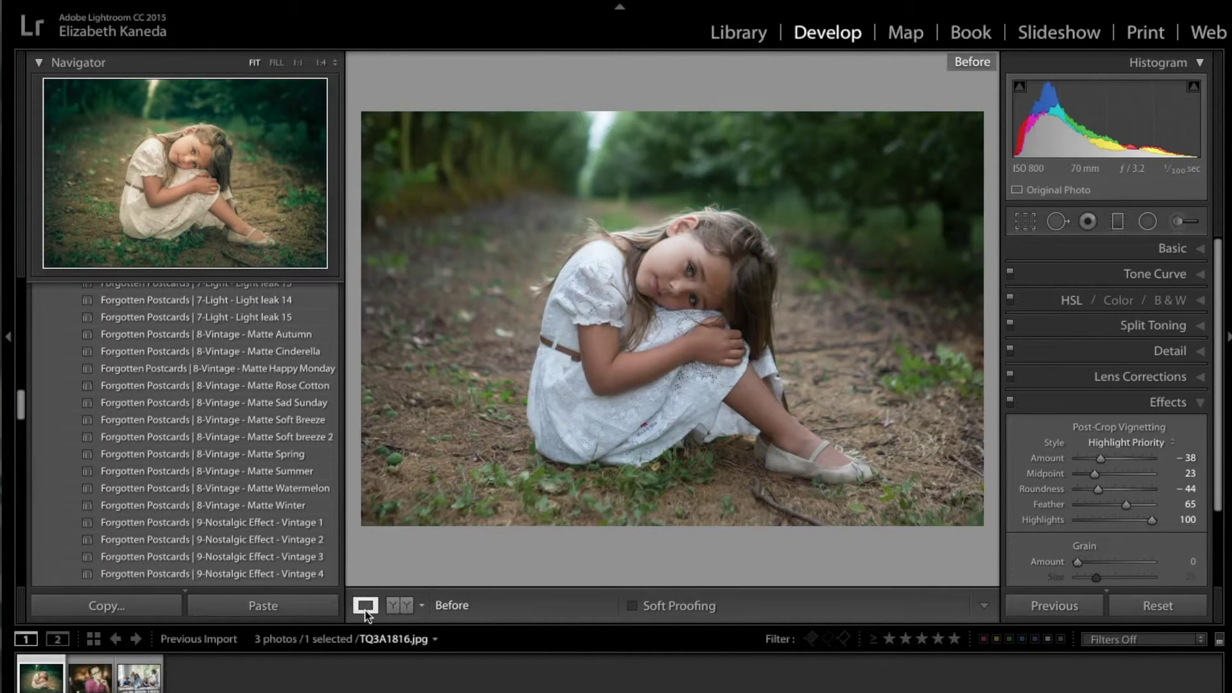
key("backslash")
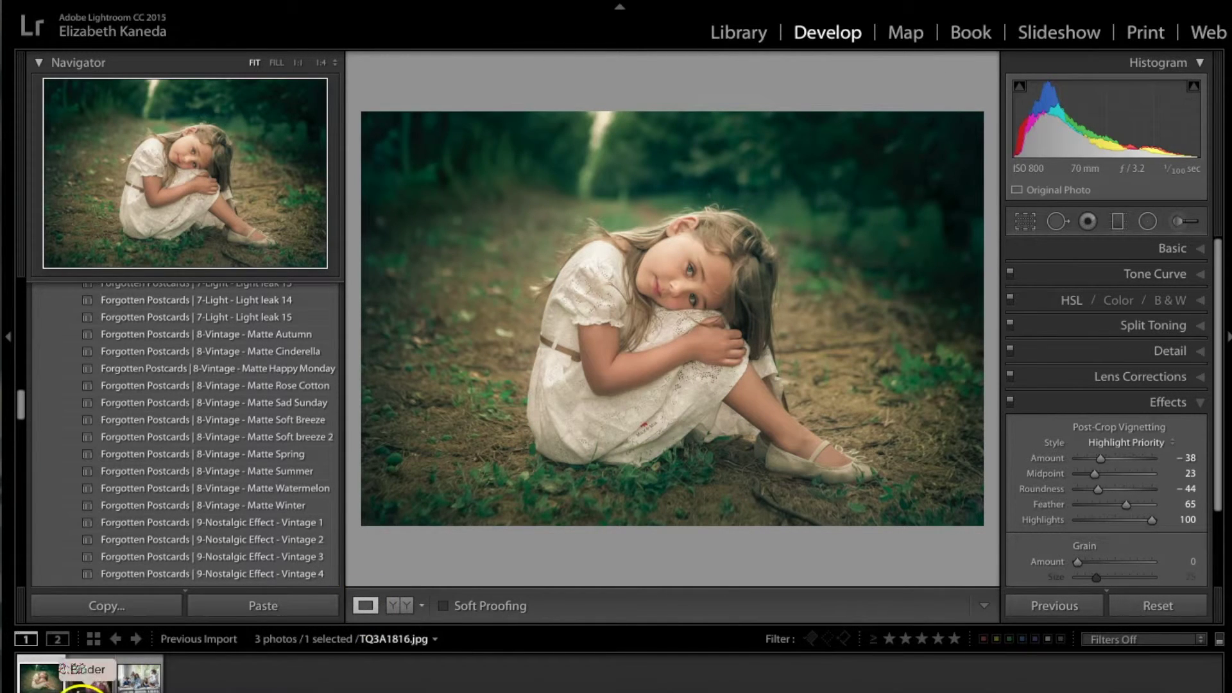
Step: Apply 'Forgotten Postcards | 0-All In One - Yesteryear' to the sofa photo _DSC8239.jpg
left_click(125, 679)
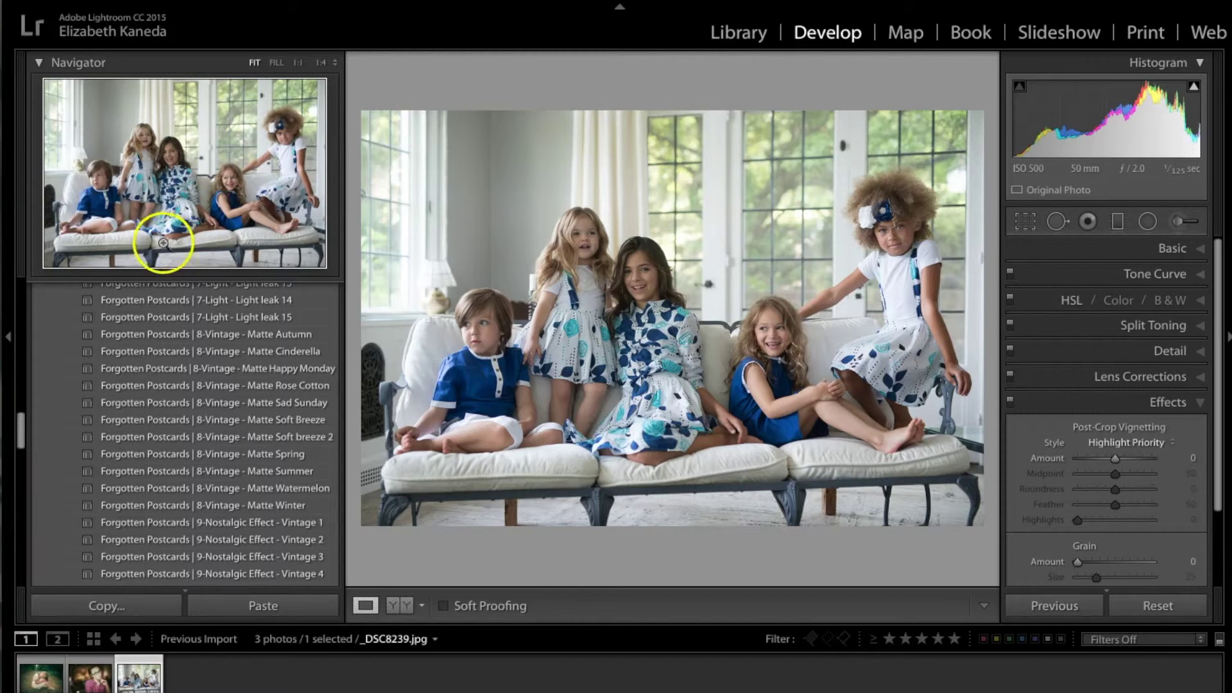
scroll(283, 405, "down", 1)
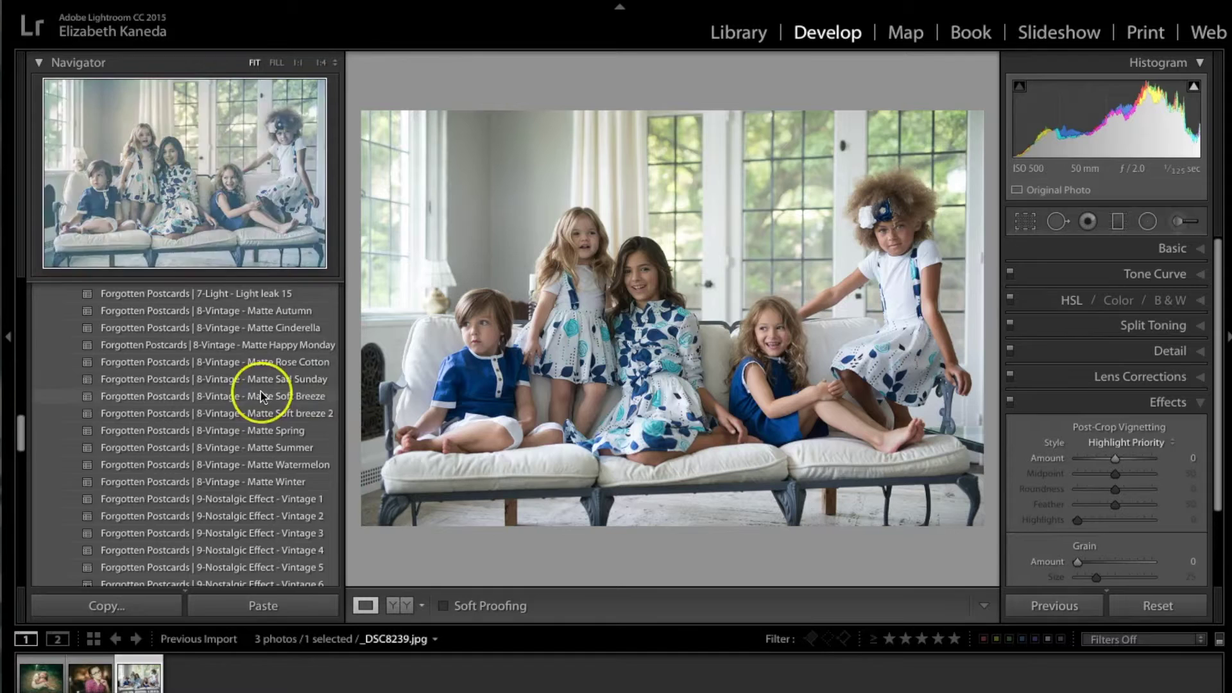
scroll(261, 394, "up", 8)
scroll(261, 391, "up", 15)
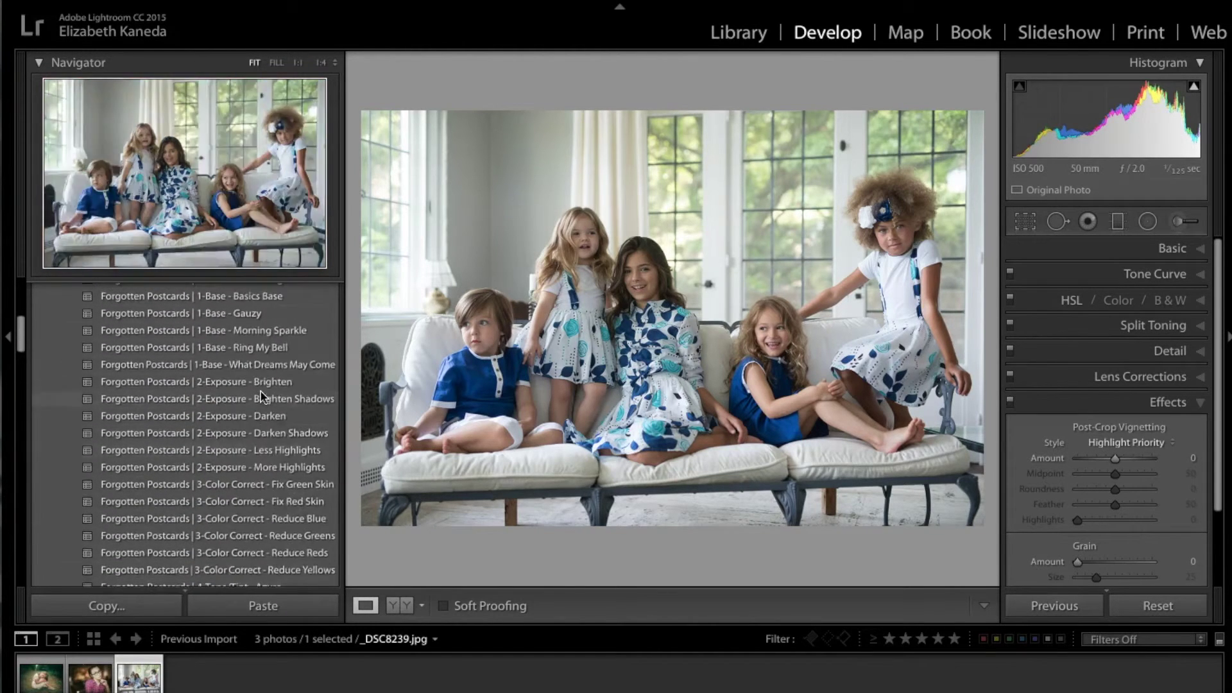
scroll(261, 391, "up", 1)
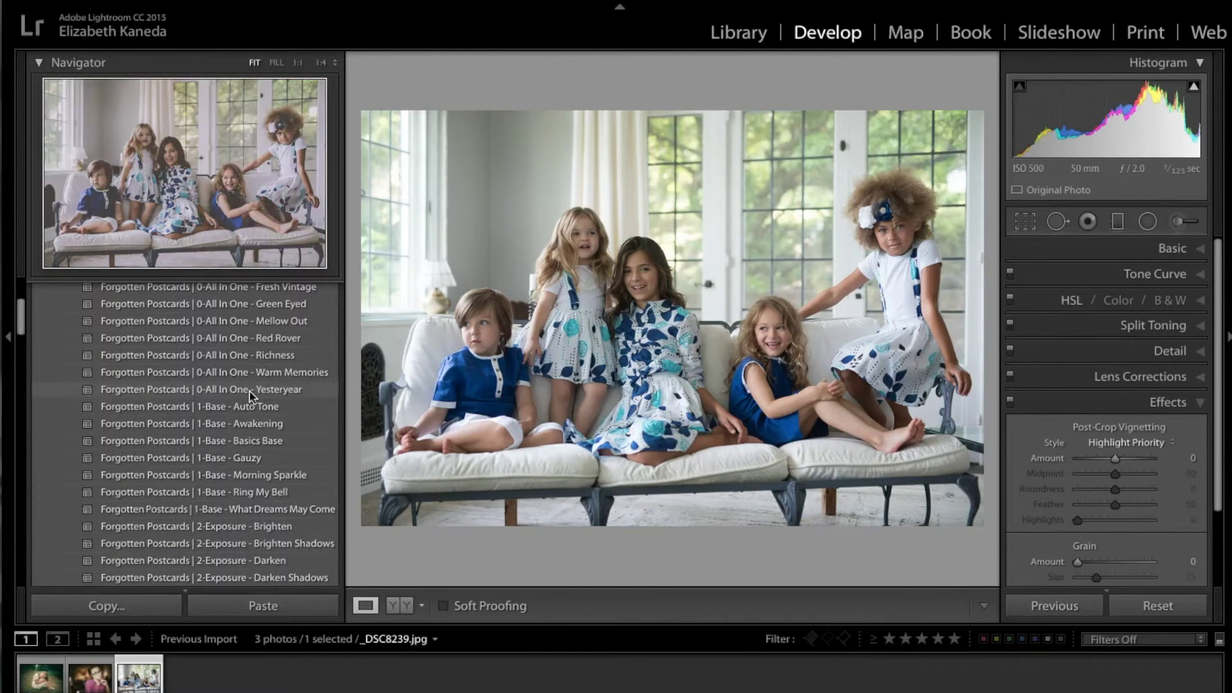
left_click(251, 389)
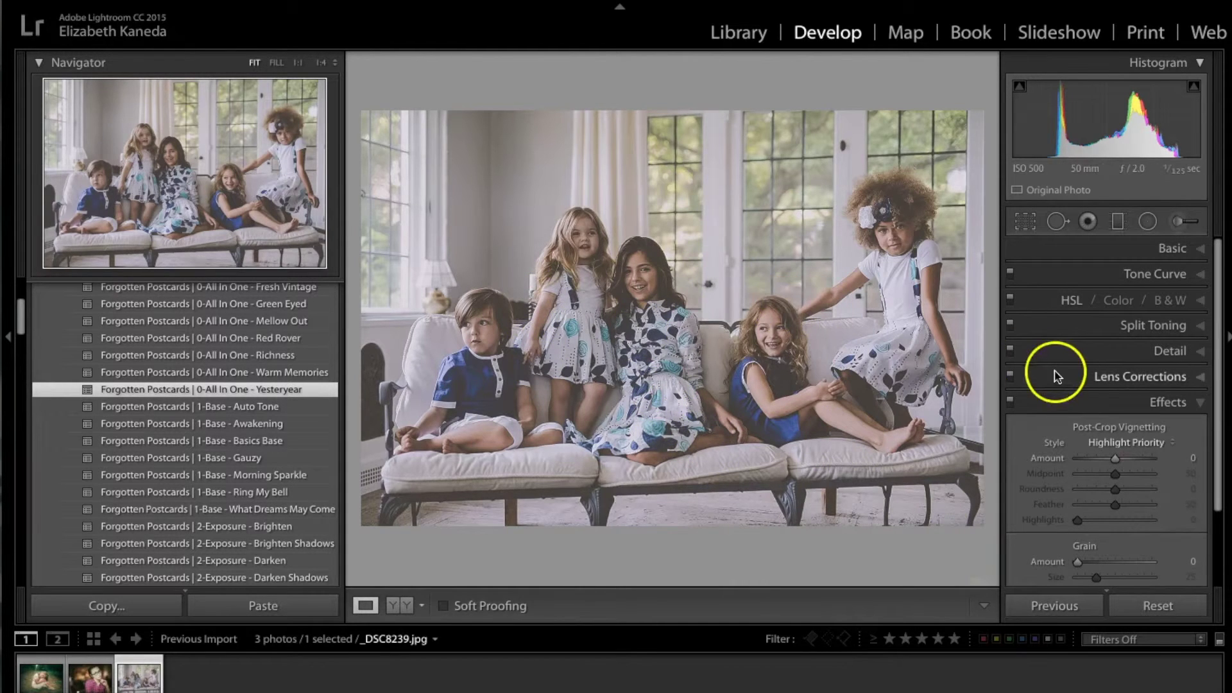
Step: Lower the photo's Clarity in the Basic panel from +49 to +4
left_click(1193, 251)
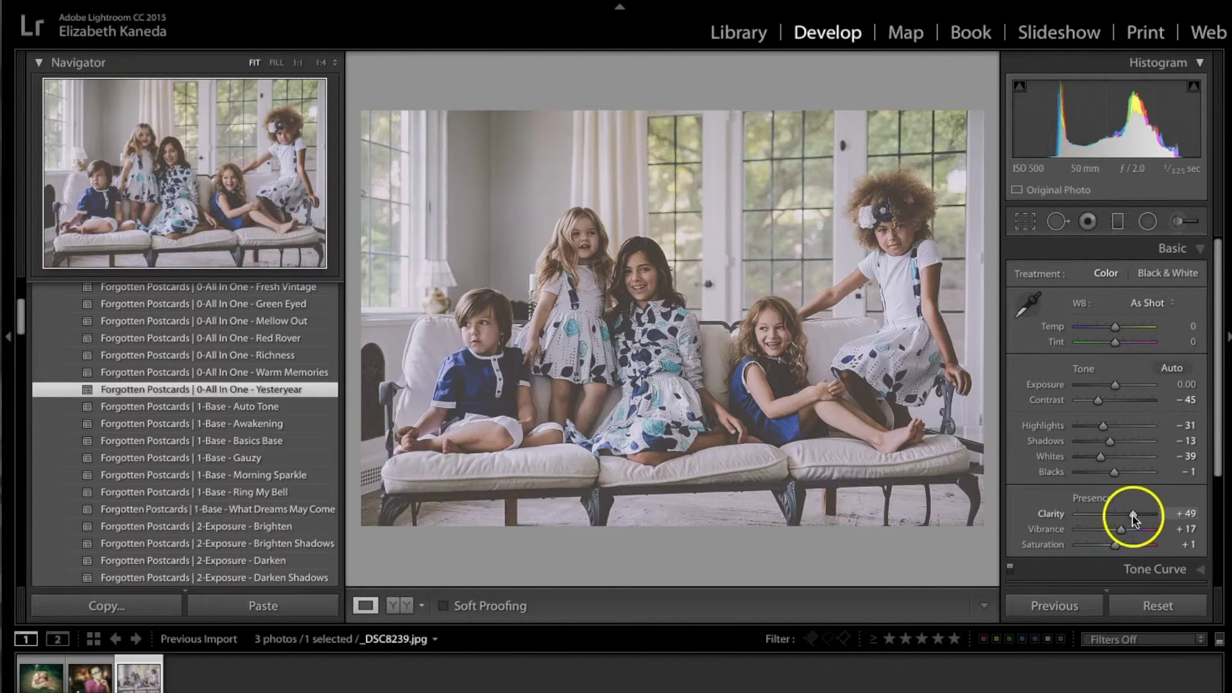
left_click_drag(1134, 518, 1120, 517)
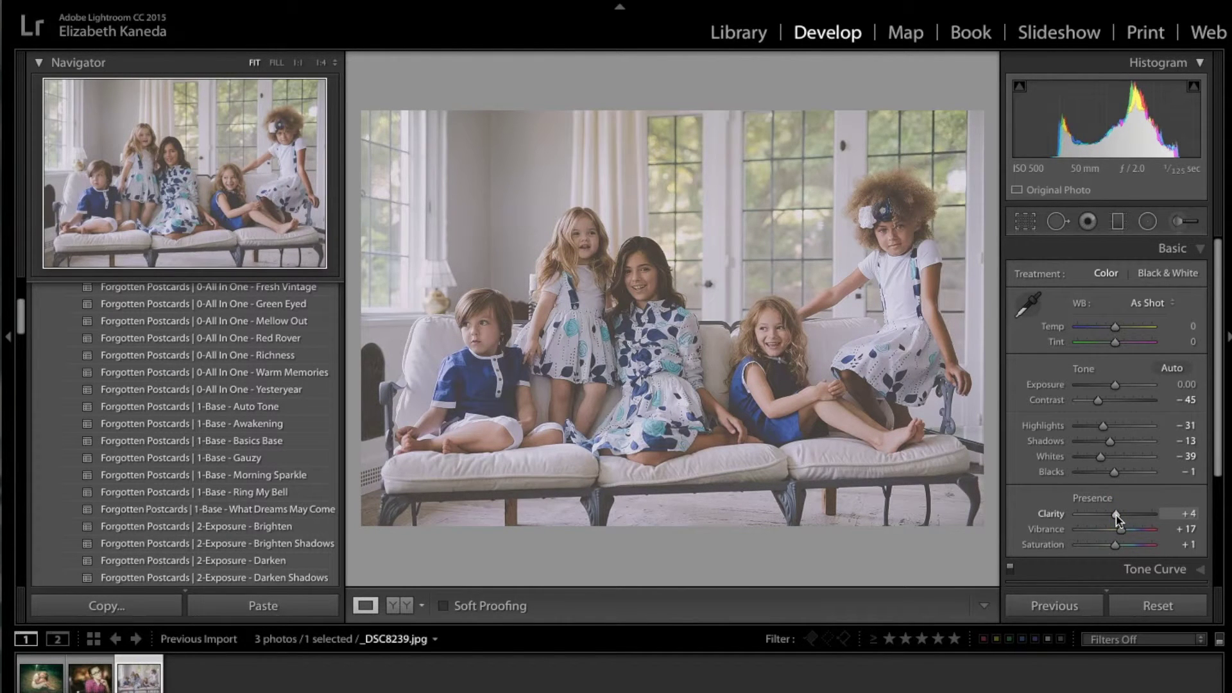
scroll(226, 547, "down", 3)
scroll(226, 547, "down", 10)
scroll(226, 547, "down", 5)
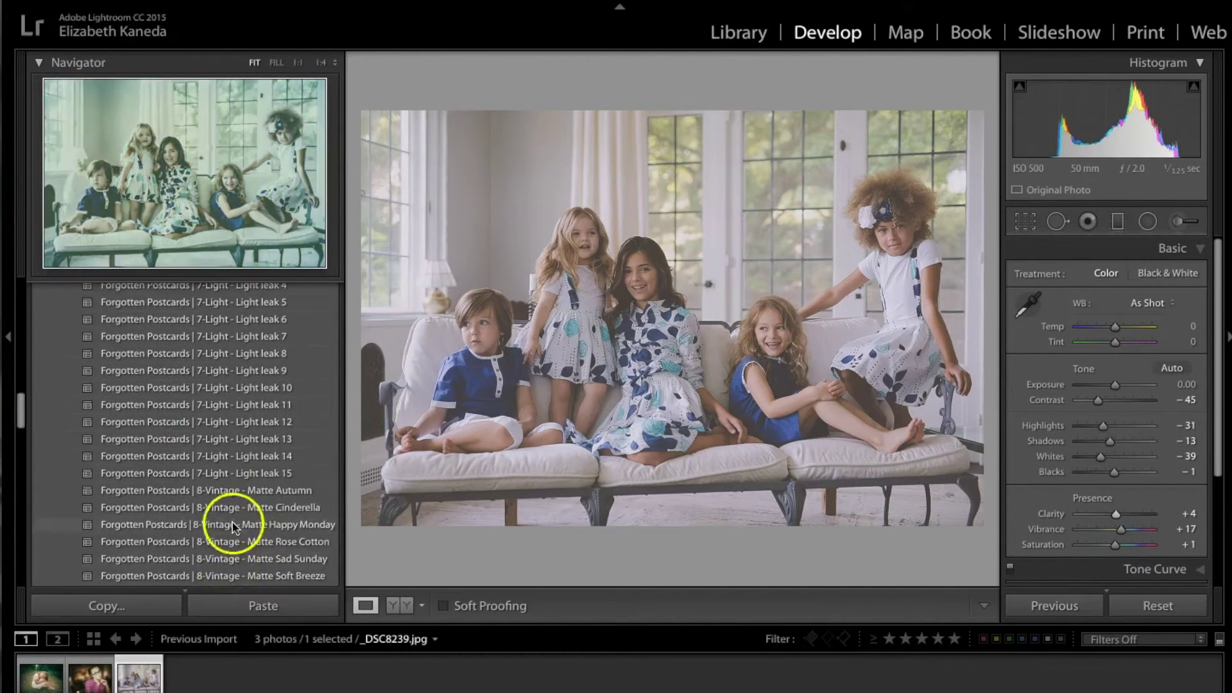
scroll(246, 484, "down", 4)
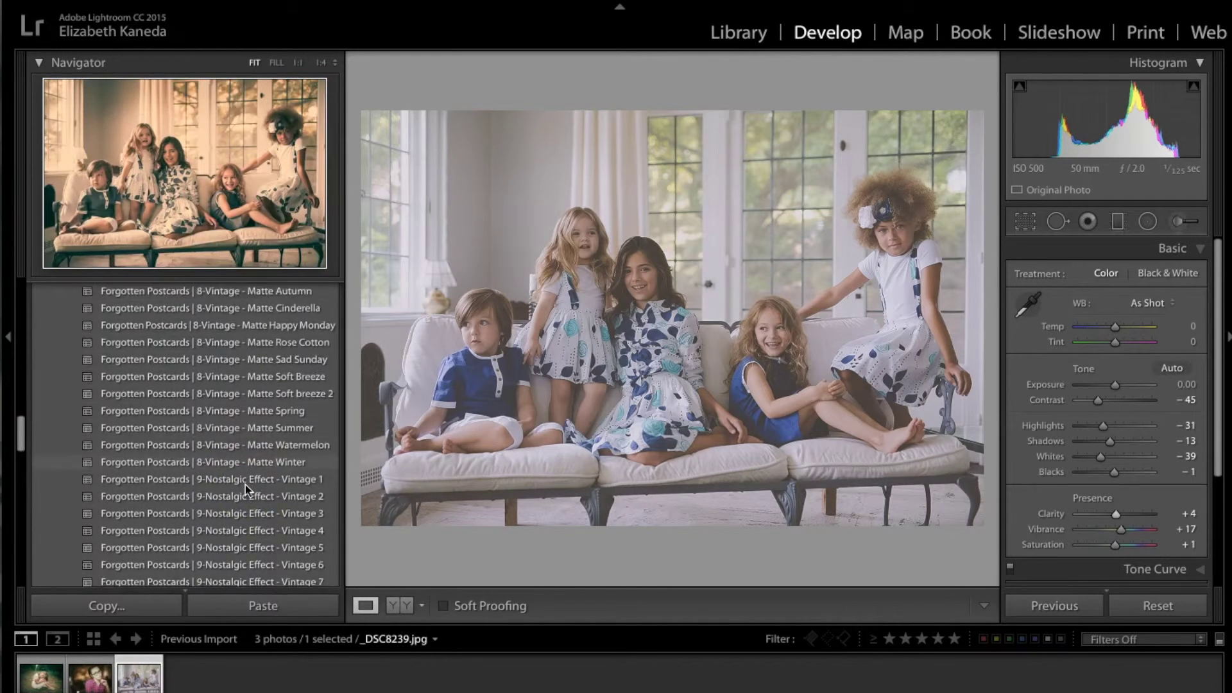
scroll(245, 484, "down", 1)
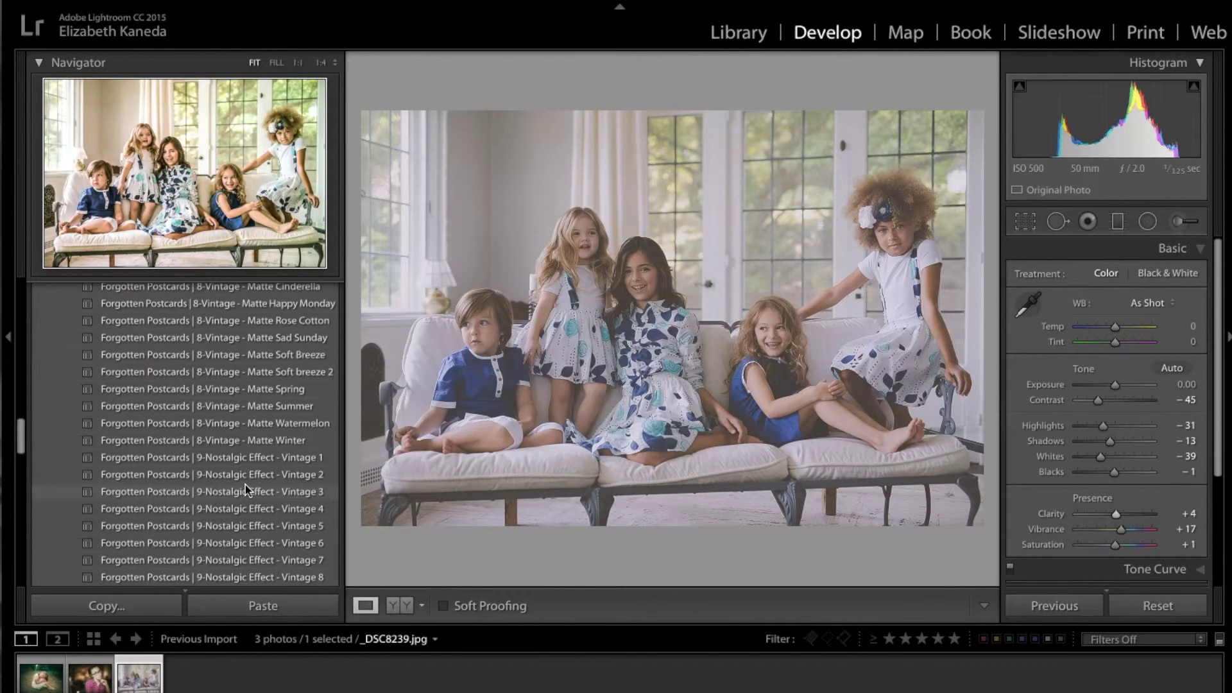
Step: Apply the '9-Nostalgic Effect - Vintage 1' preset and set Highlights to −84
left_click(282, 458)
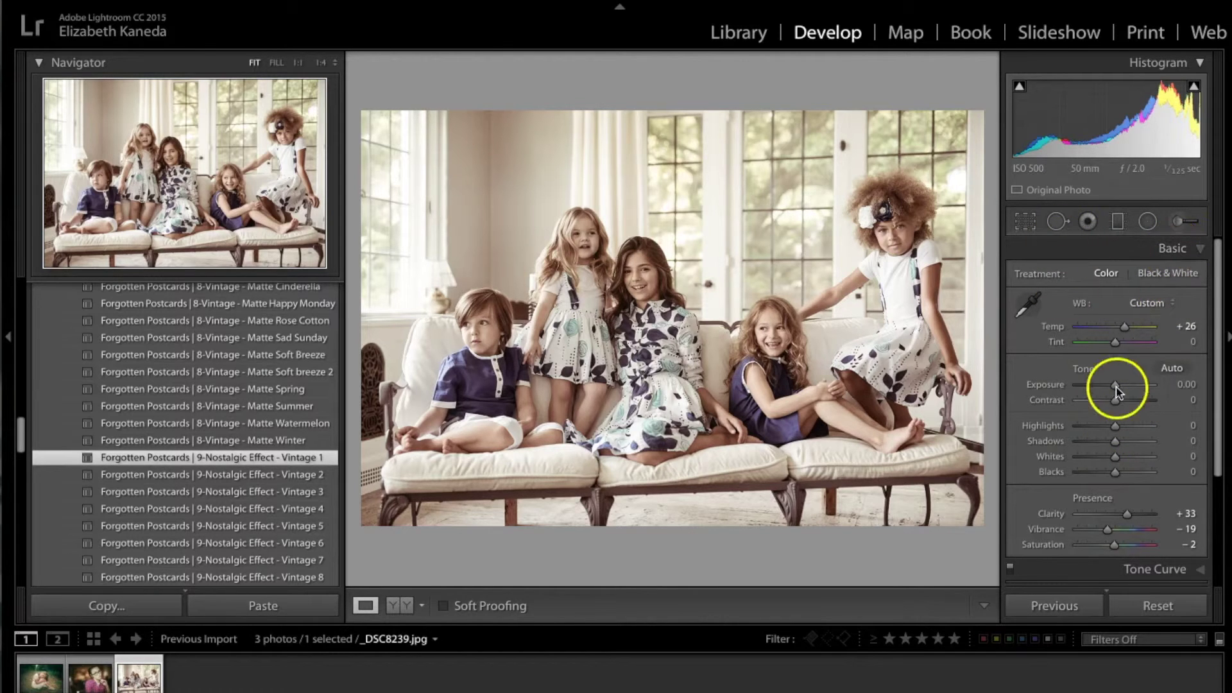
left_click_drag(1114, 425, 1084, 427)
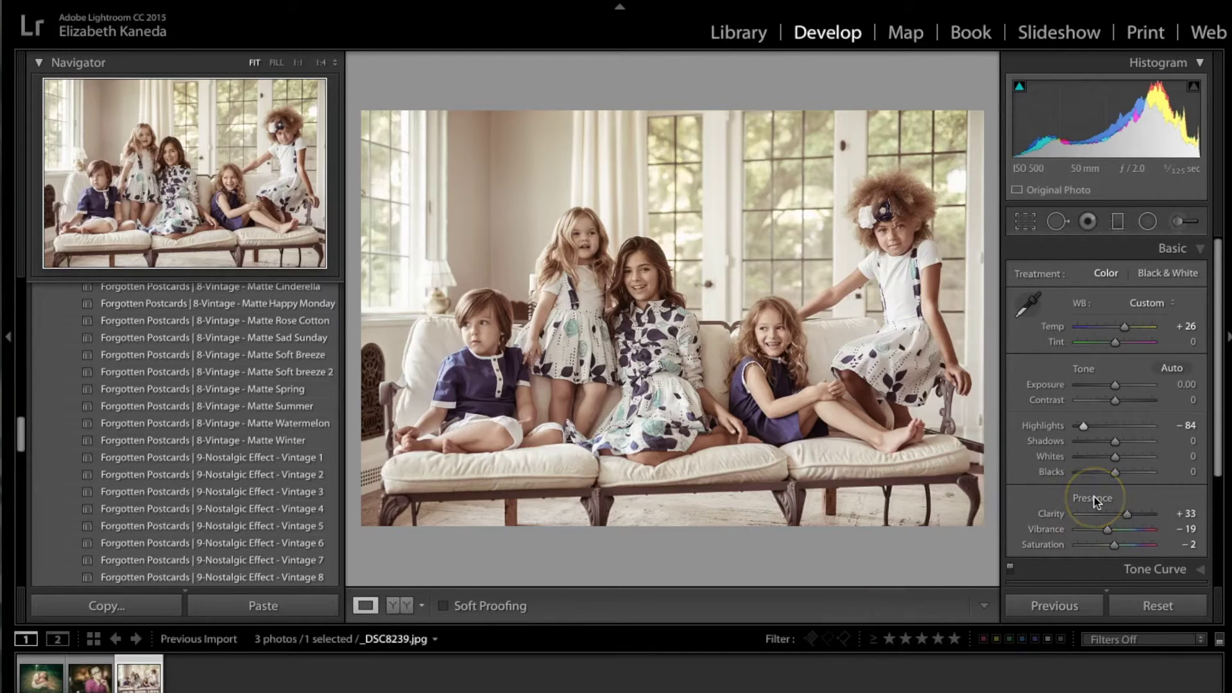
scroll(1097, 501, "down", 3)
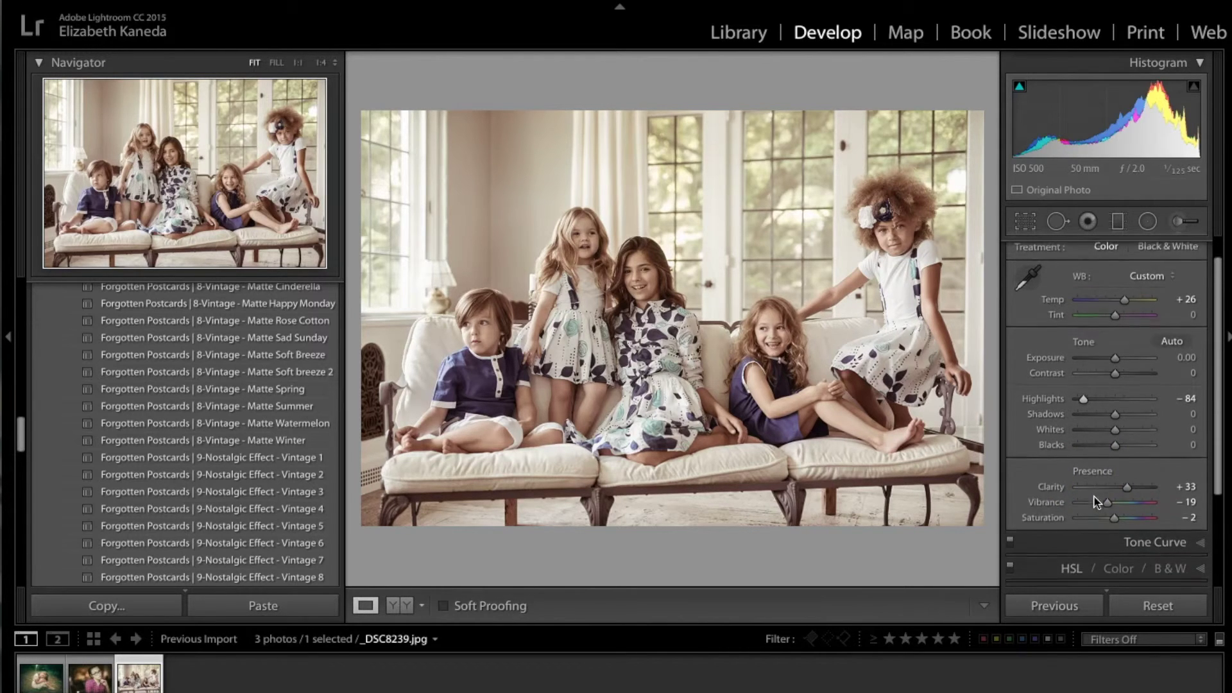
scroll(1095, 500, "down", 1)
left_click(828, 463)
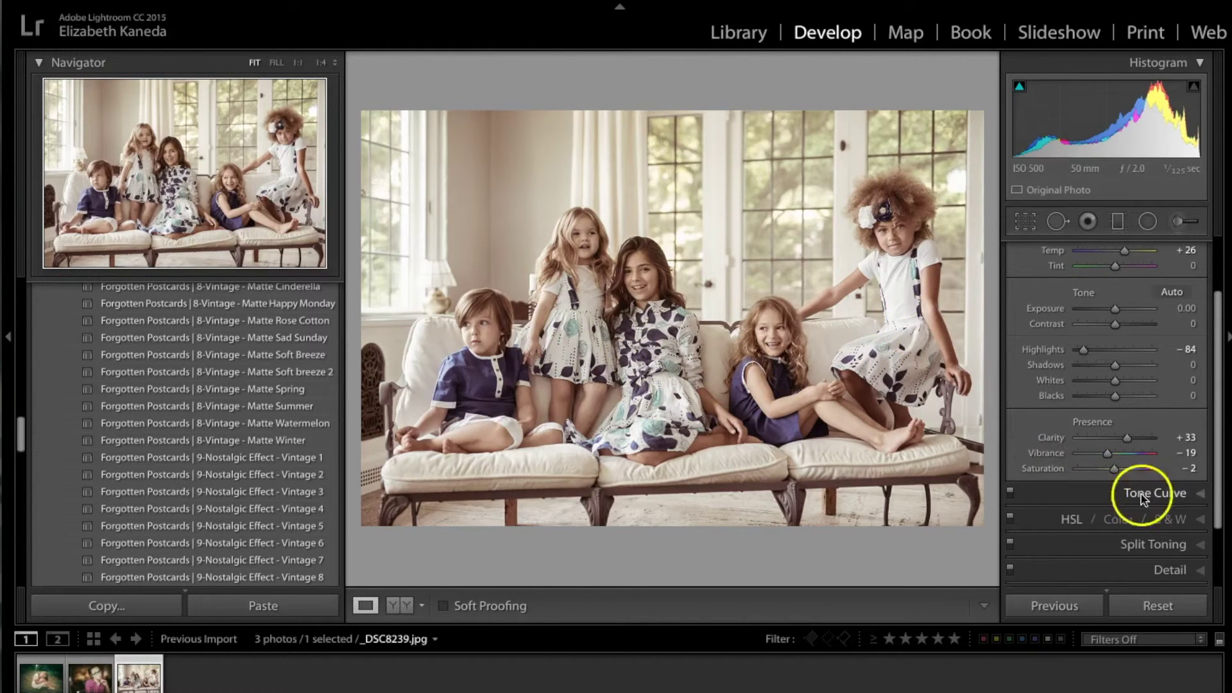
scroll(1171, 434, "down", 1)
scroll(1174, 435, "down", 1)
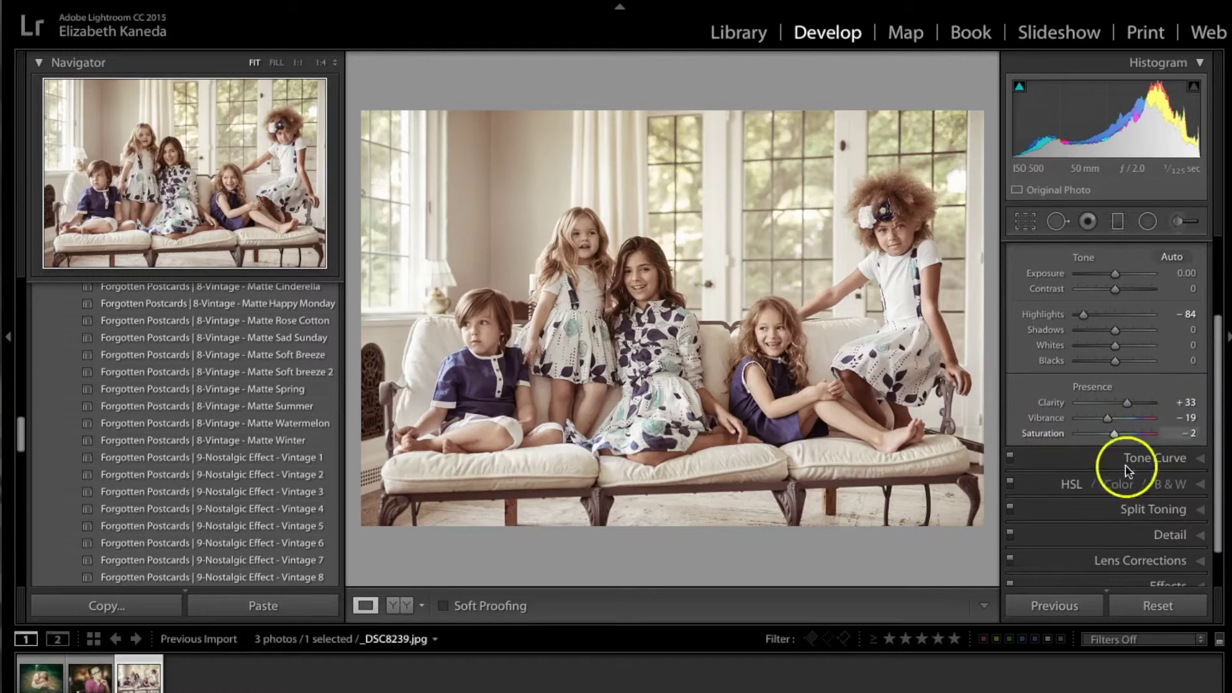
Step: Raise HSL saturation to Aqua +62 and Blue +88
left_click(1071, 485)
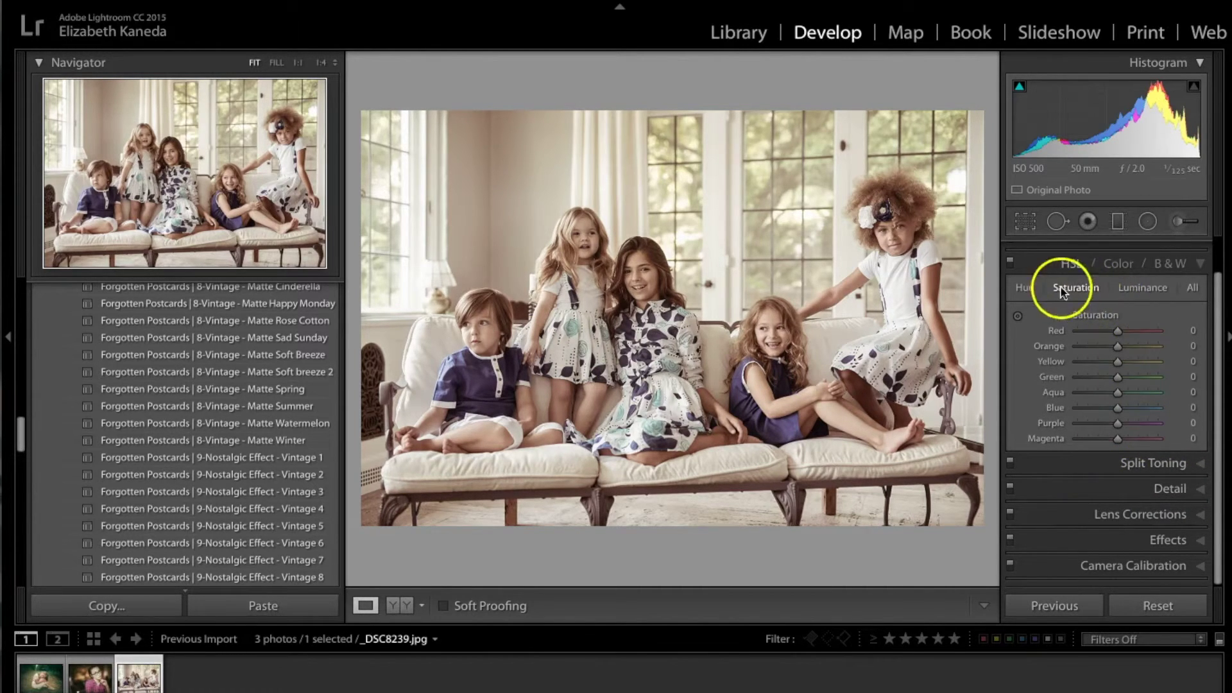
left_click_drag(1117, 409, 1143, 394)
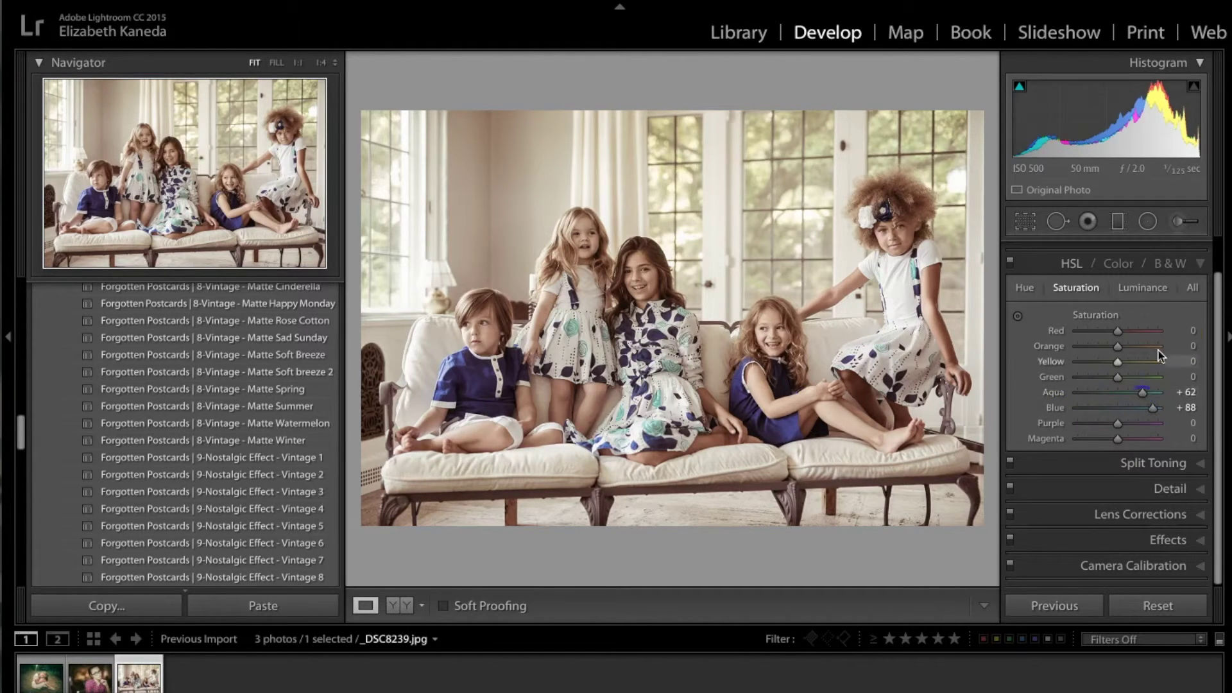
left_click(1199, 264)
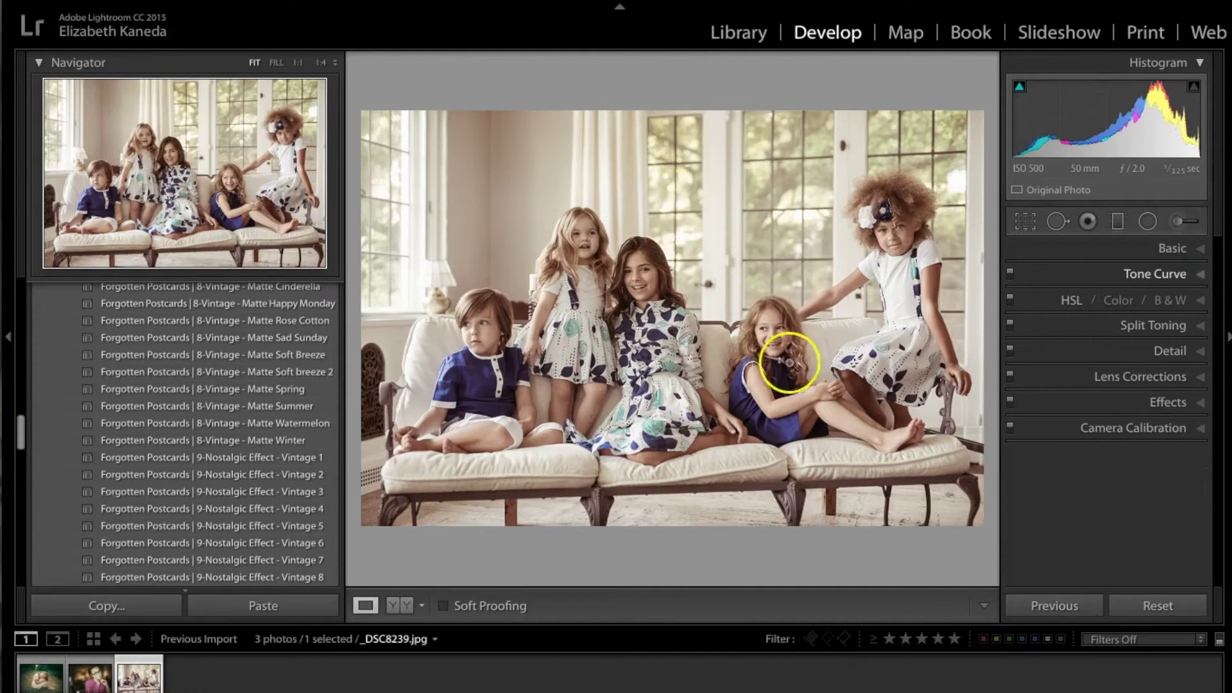
Step: Darken the Shadows to −23 in the Basic panel
left_click(1174, 250)
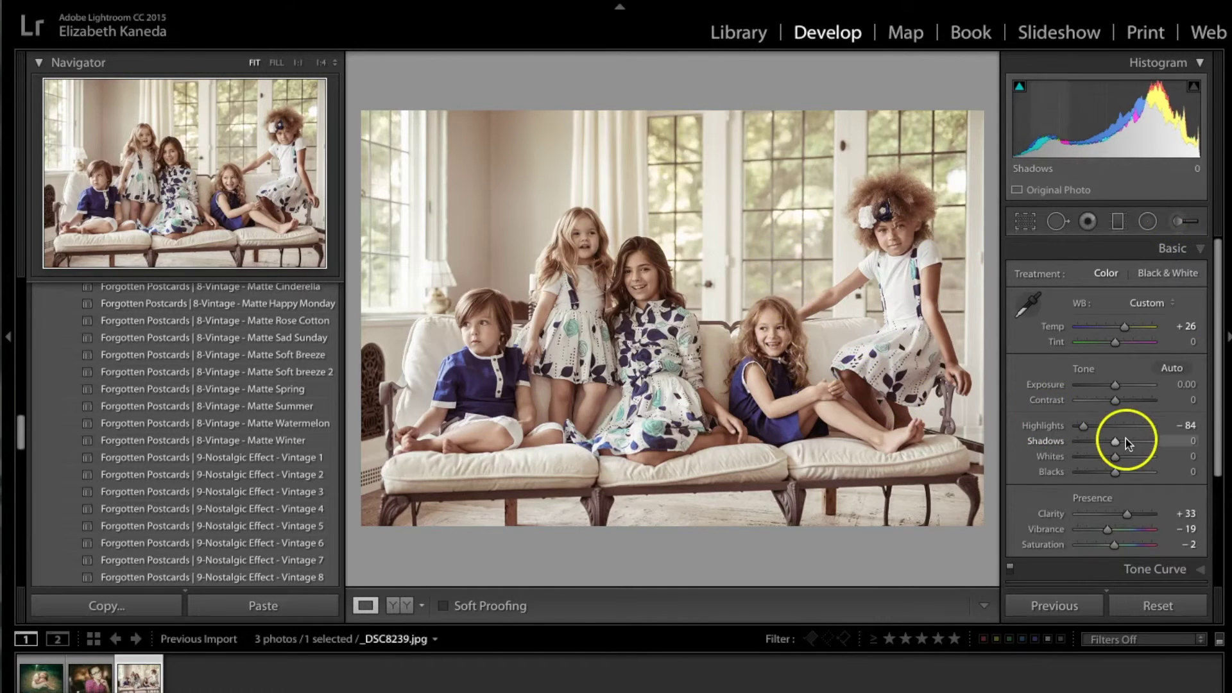
left_click_drag(1119, 440, 1109, 443)
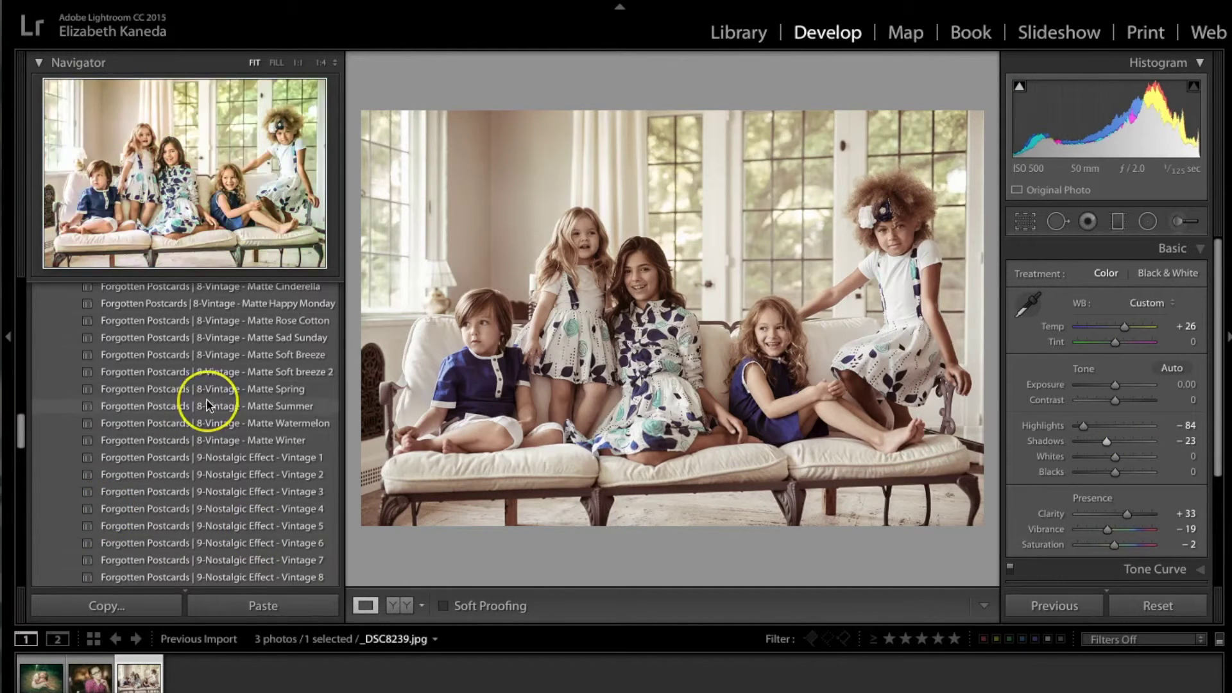
scroll(206, 403, "up", 1)
scroll(207, 400, "up", 8)
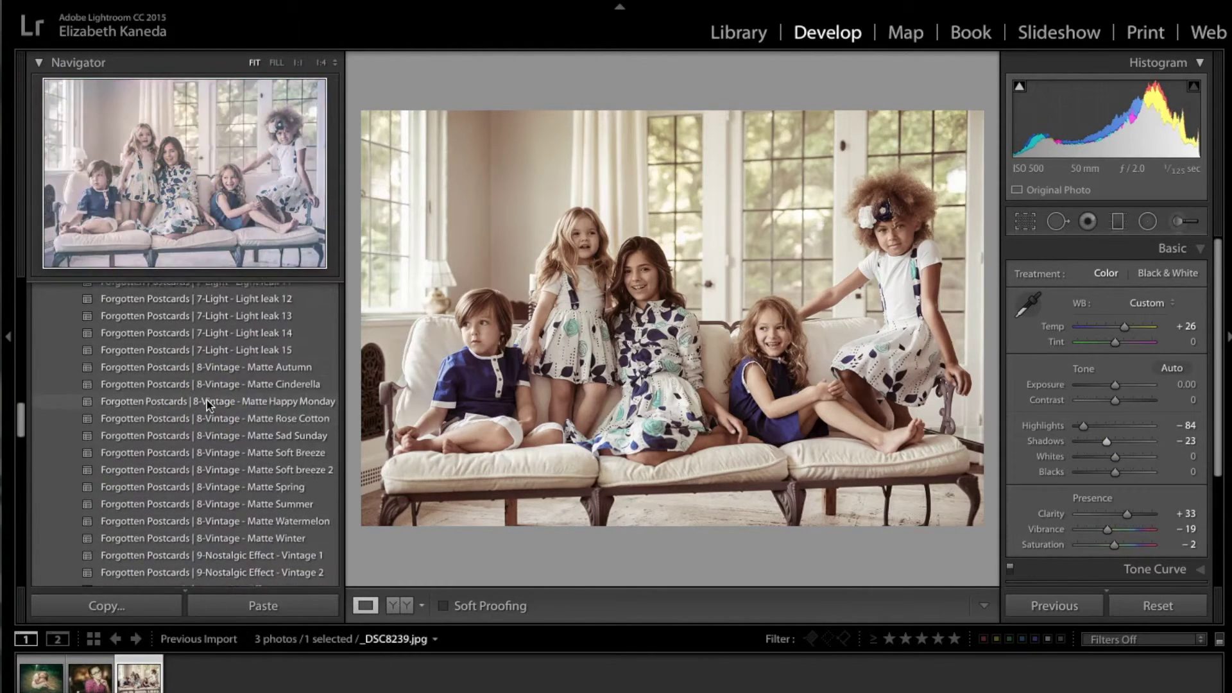
scroll(206, 399, "up", 7)
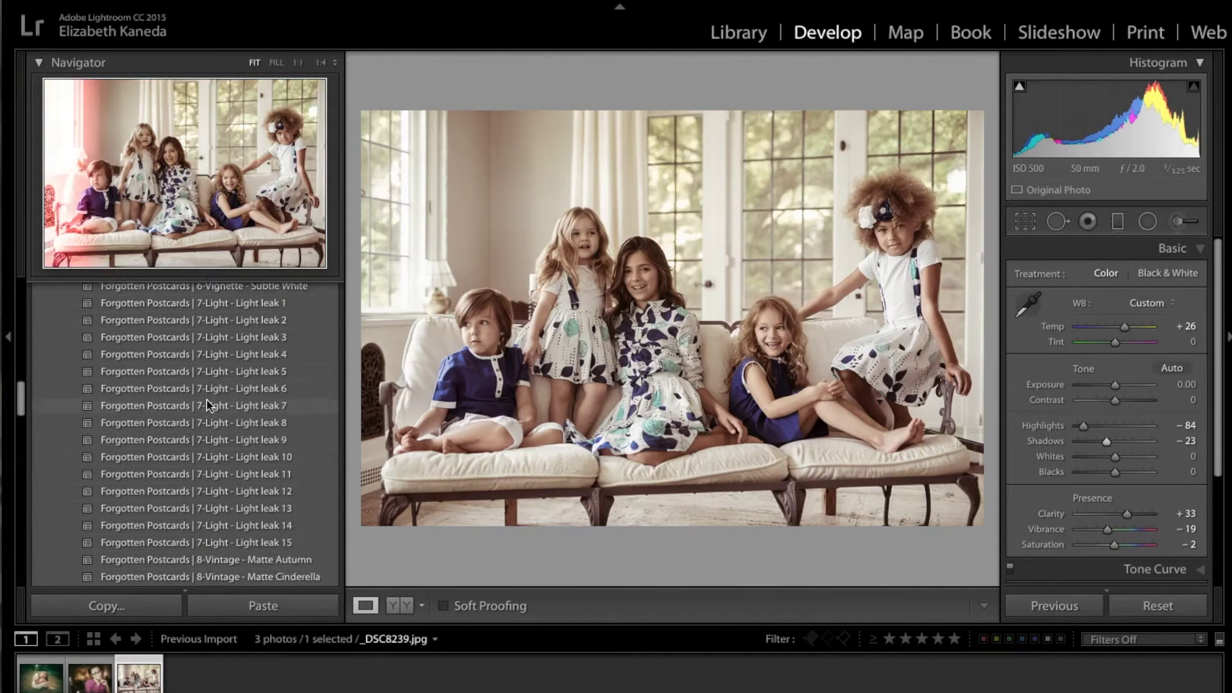
Step: Apply the '6-Vignette - Subtle Black' preset, comparing it by undoing and reapplying
left_click(206, 393)
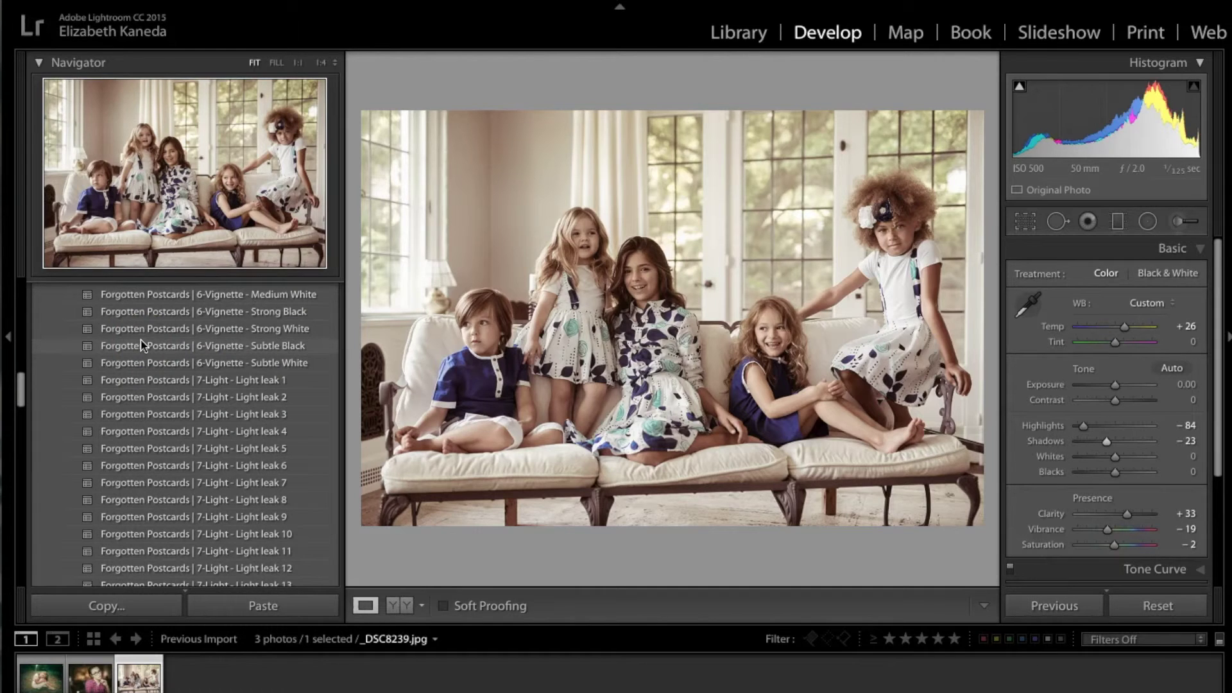
scroll(142, 347, "up", 3)
left_click_drag(192, 351, 290, 335)
left_click(288, 349)
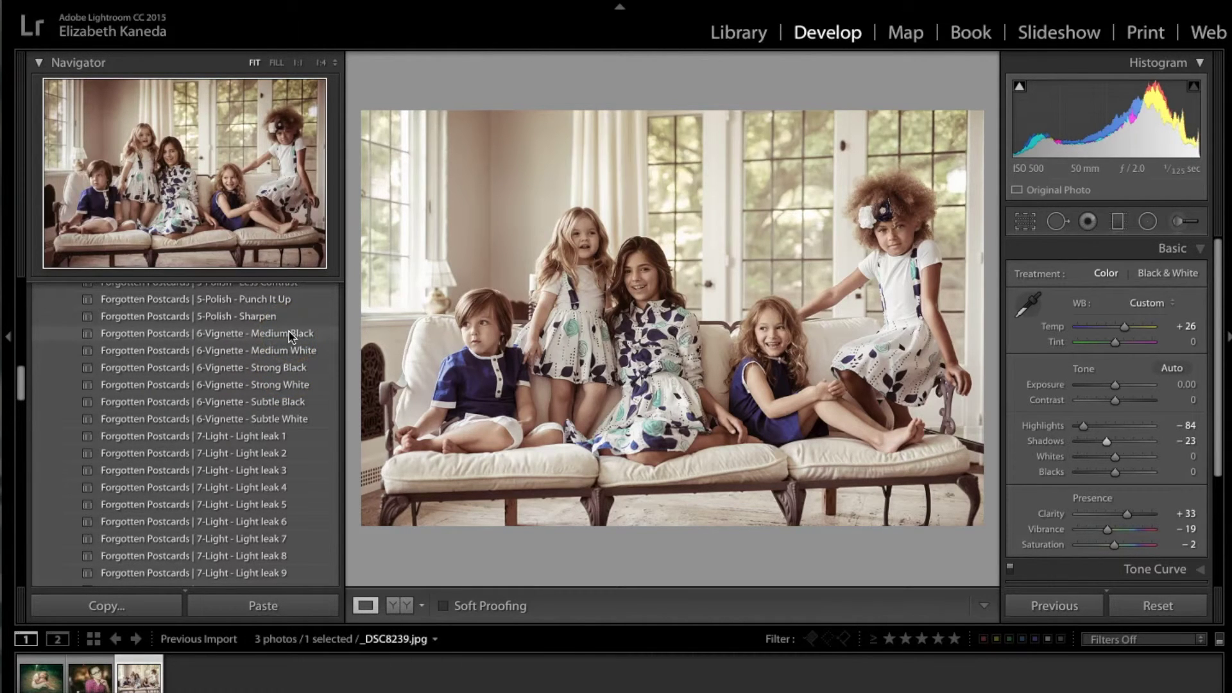
left_click_drag(290, 335, 281, 408)
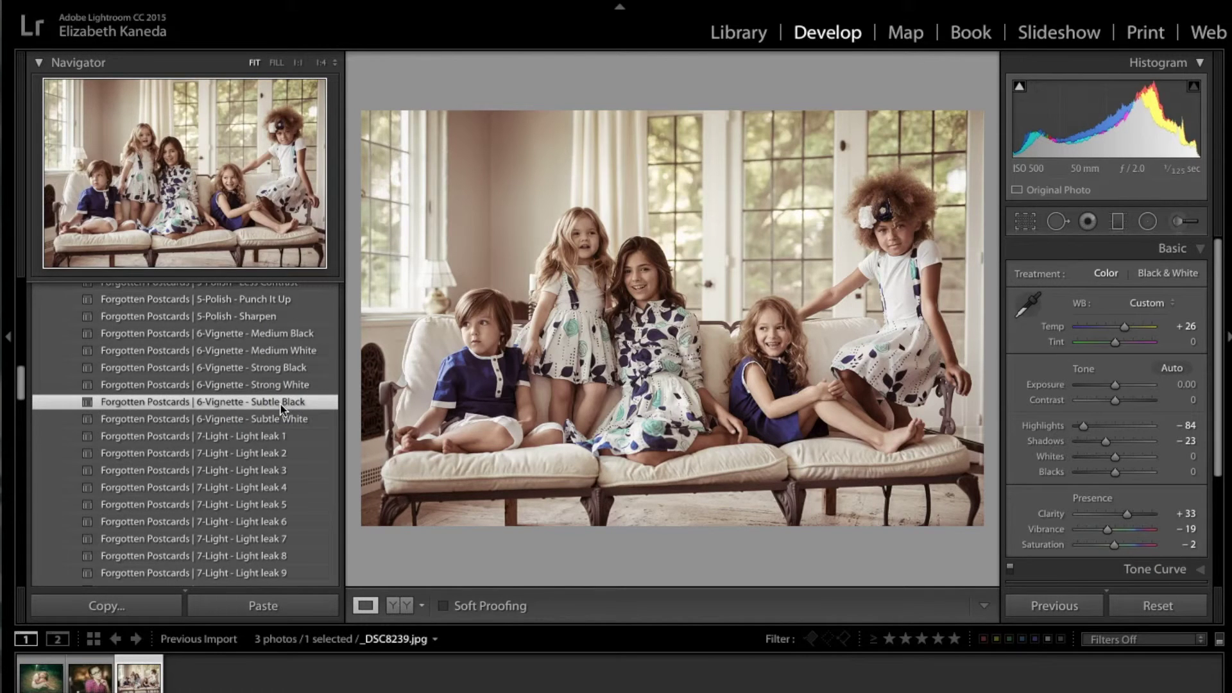
key("ctrl+z")
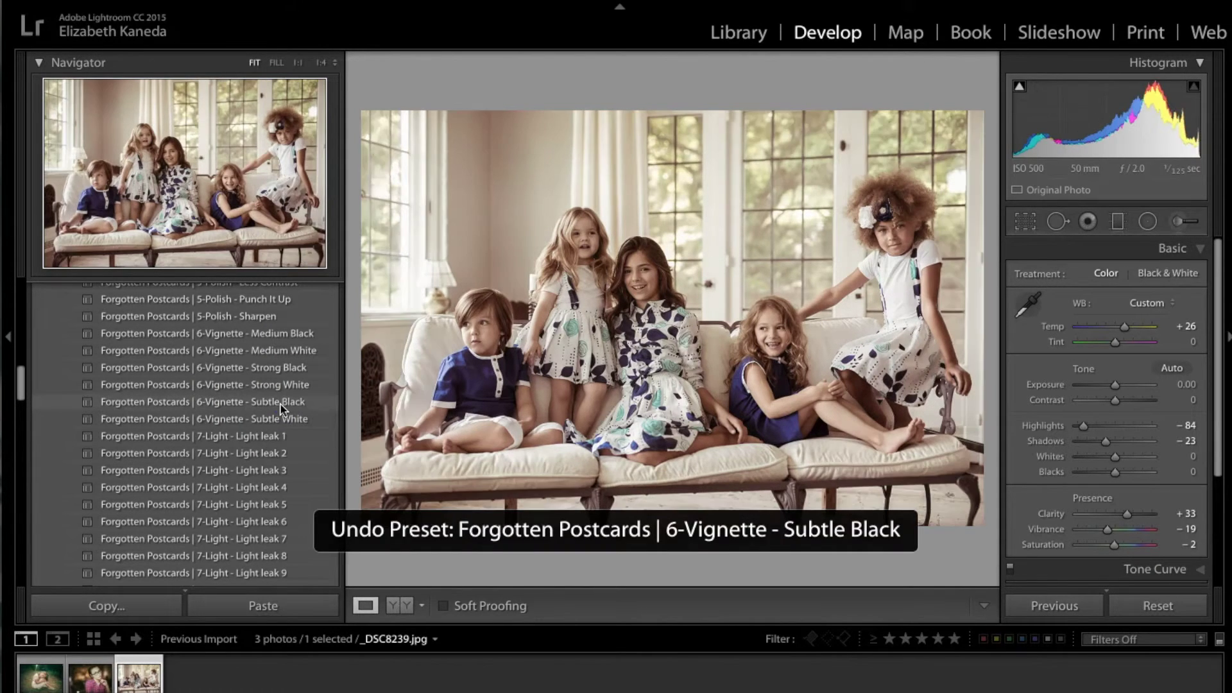
left_click(280, 409)
left_click(551, 133)
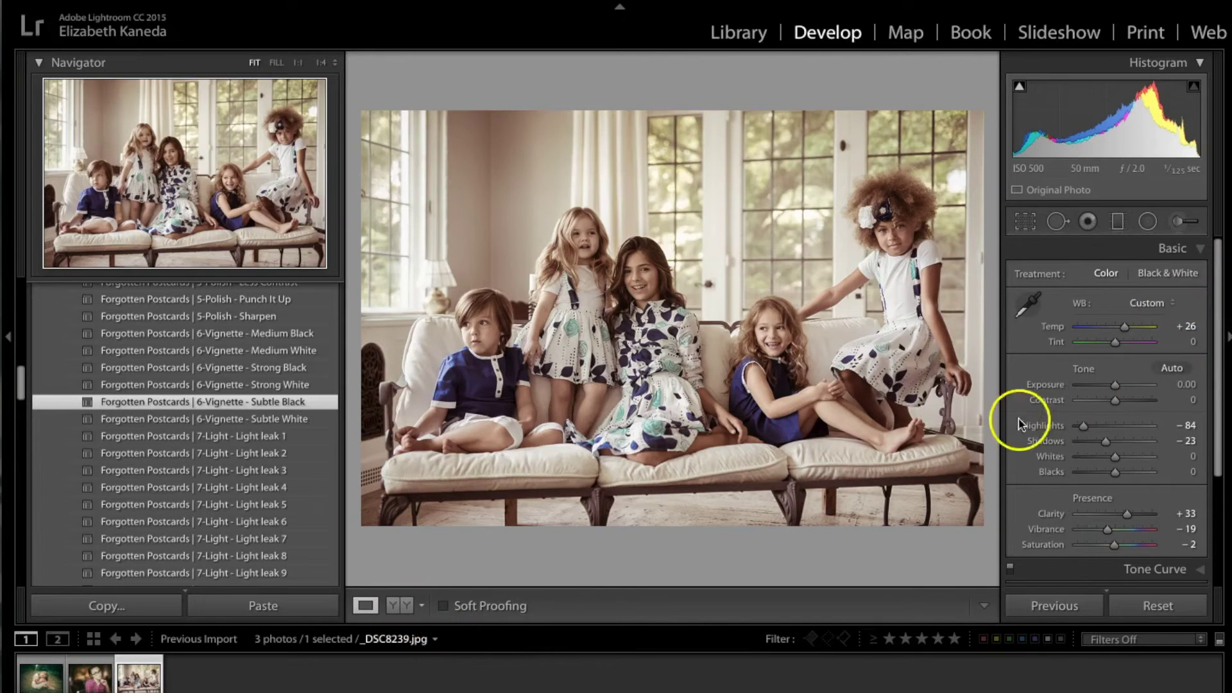
left_click(400, 606)
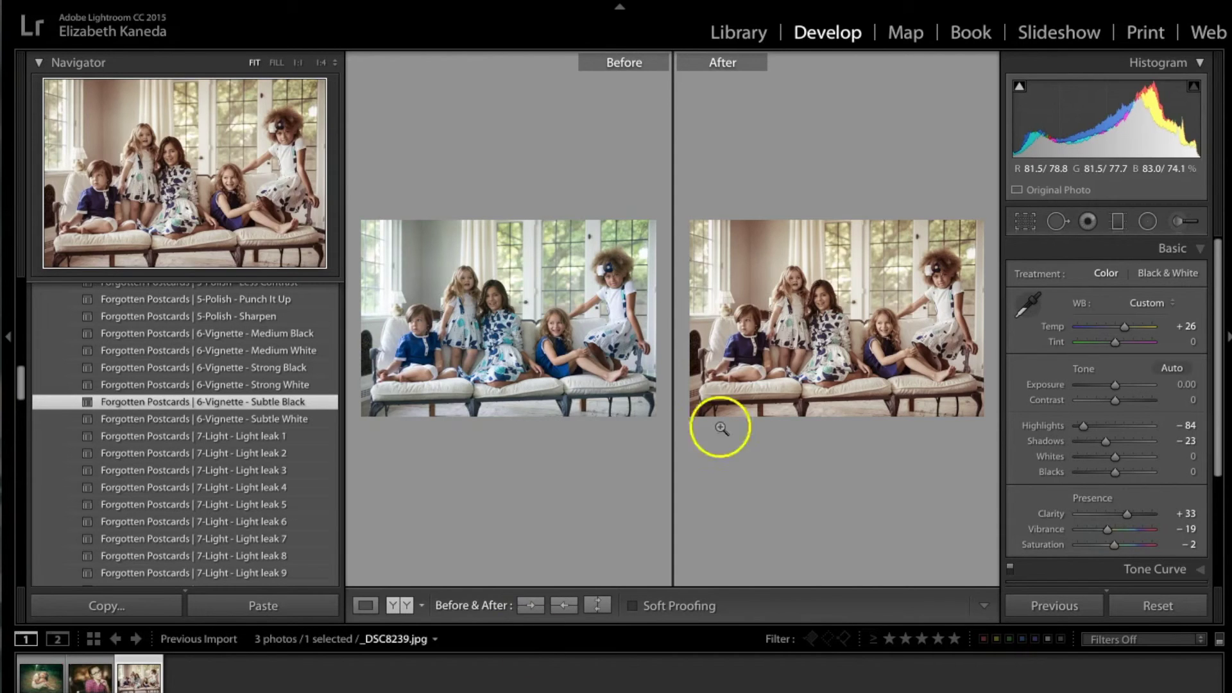
left_click(365, 606)
key("backslash")
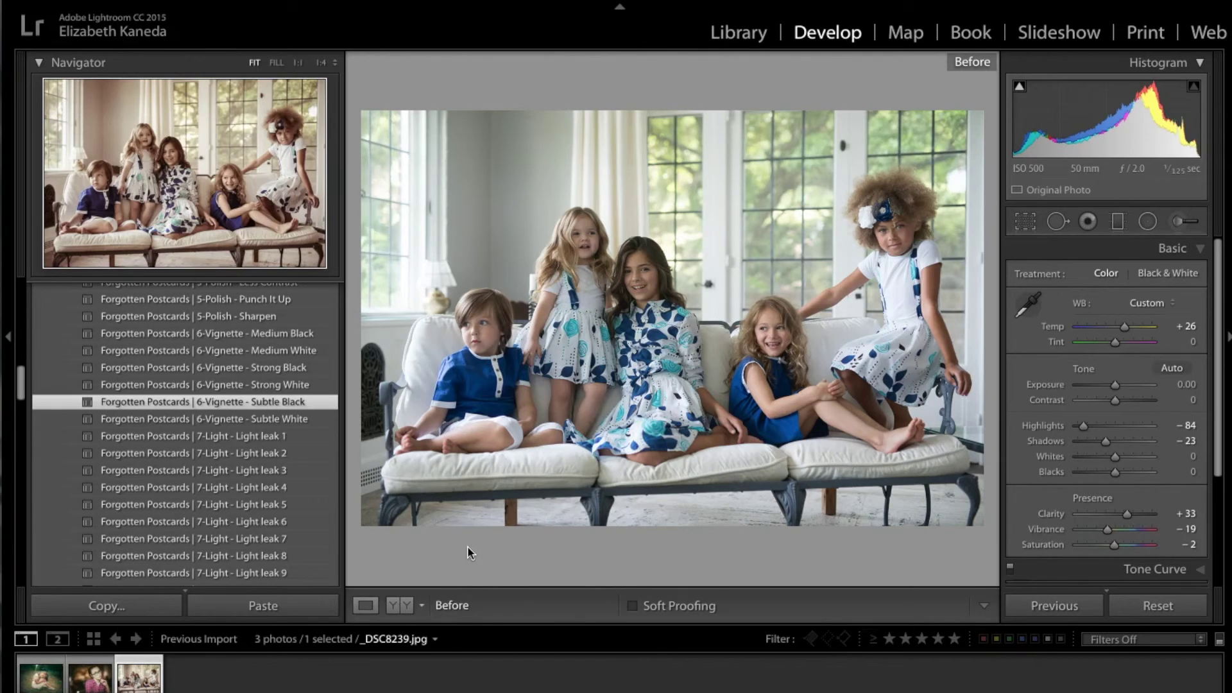
key("backslash")
key("backslash")
key("backslash")
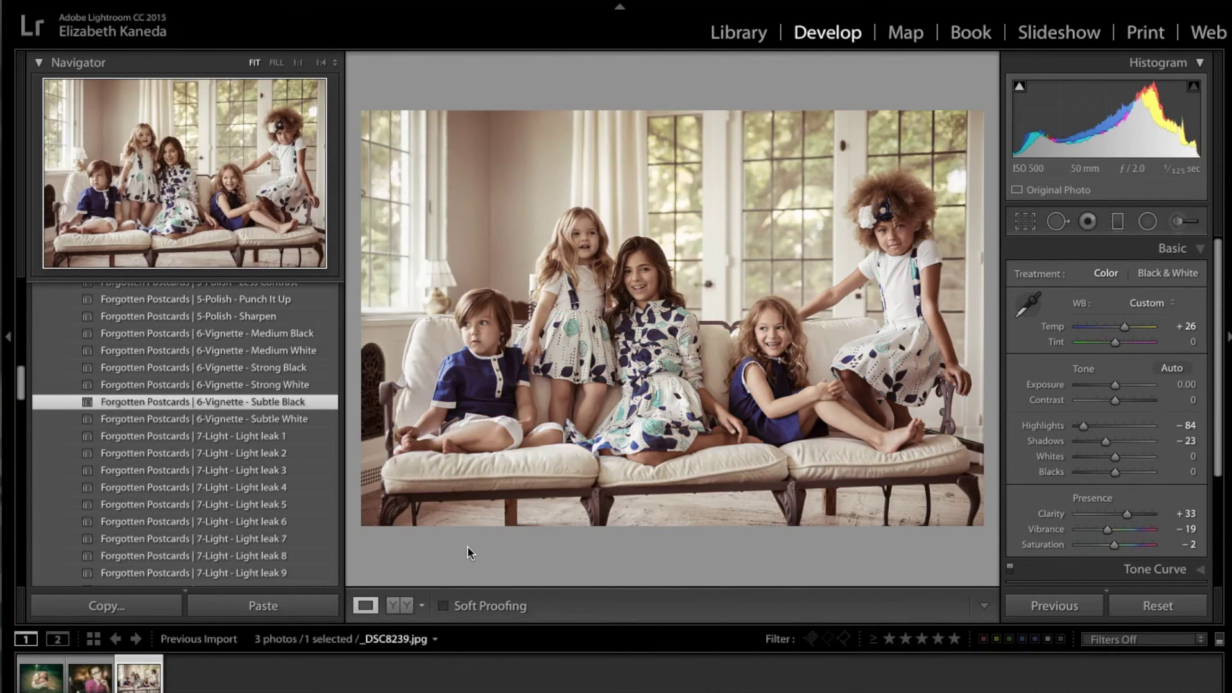
key("backslash")
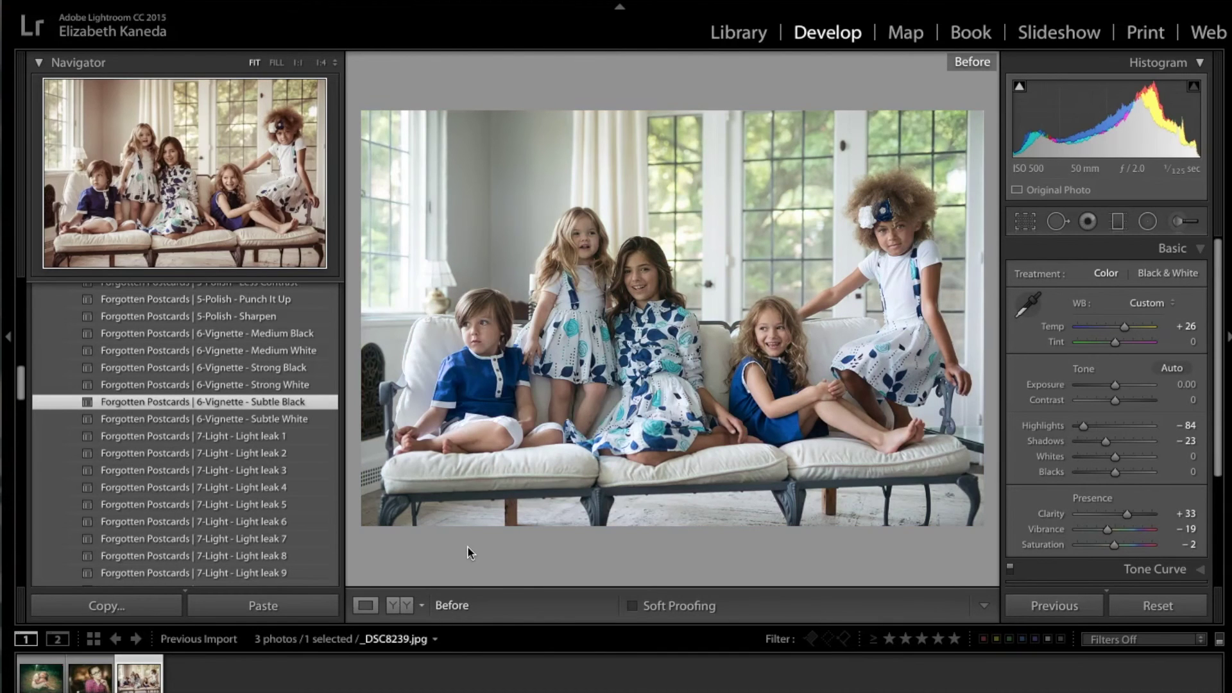
key("backslash")
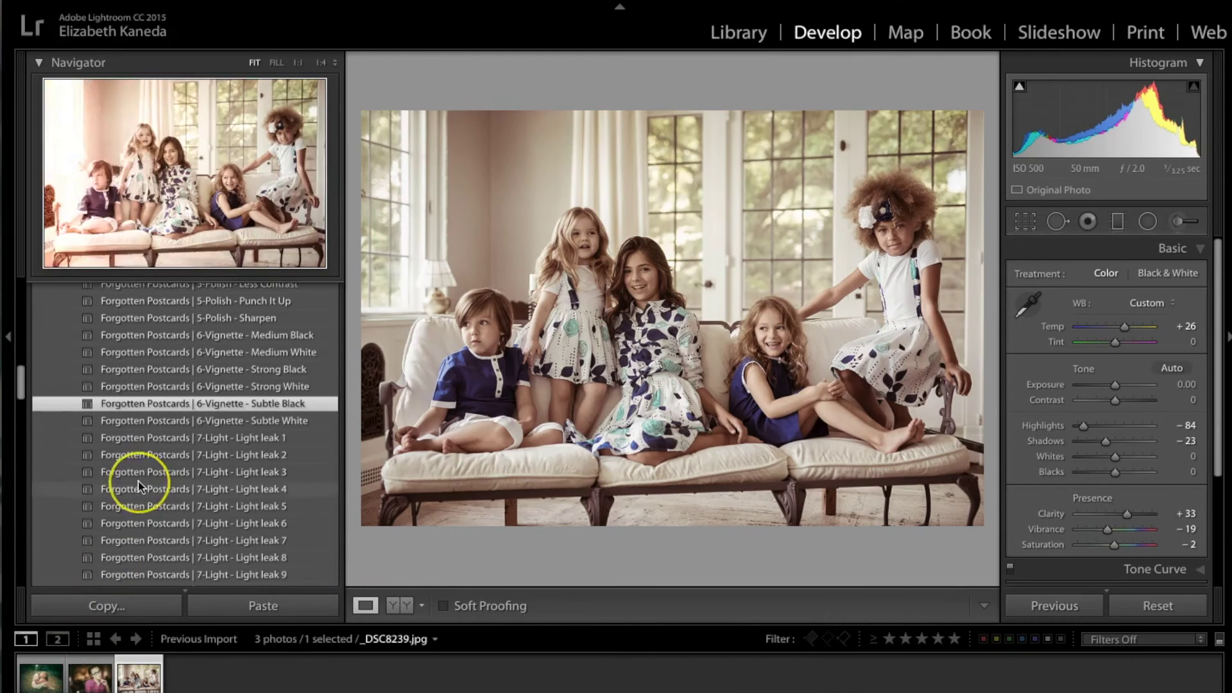
scroll(139, 490, "up", 3)
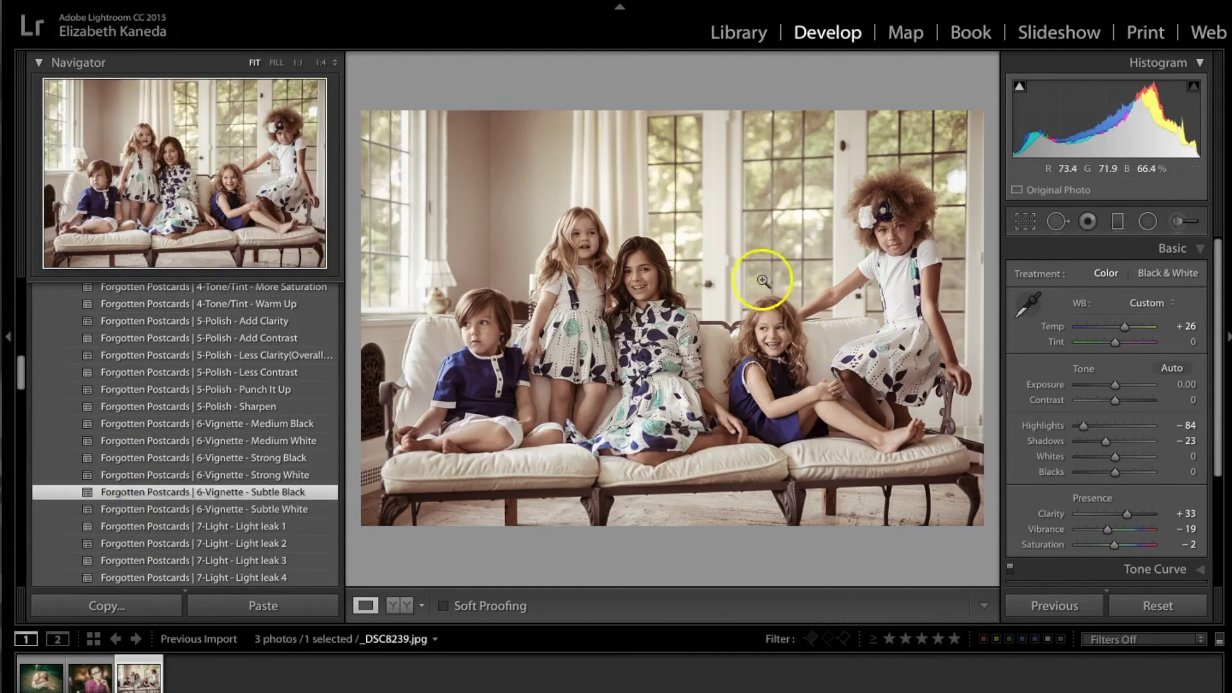